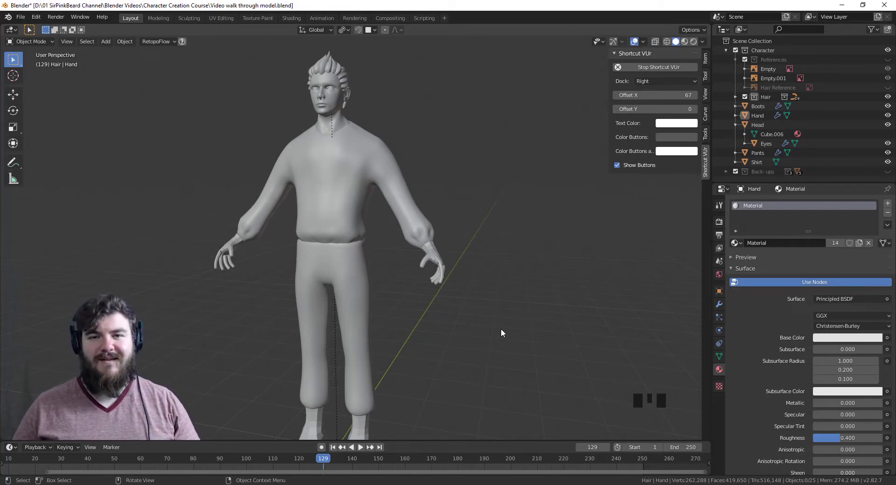
Step: Edit the Hand mesh and scale the edge loop at its wrist end down slightly, to about 0.96
middle_click_drag(500, 328, 522, 291)
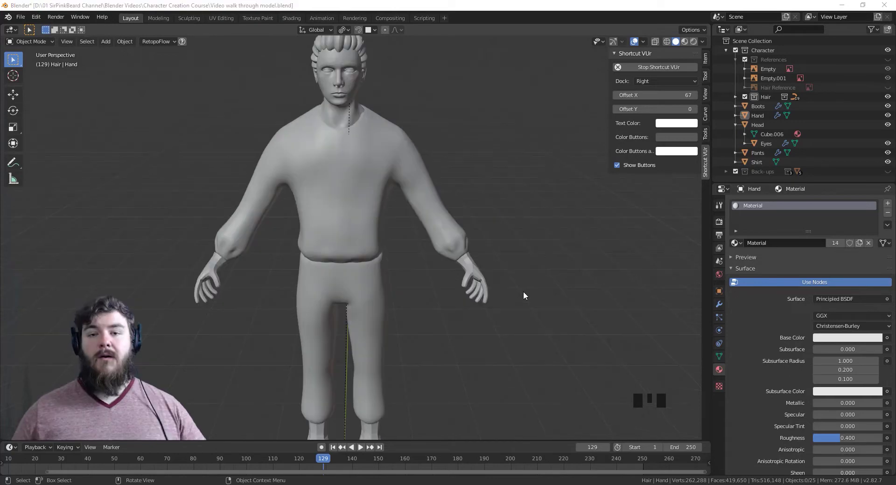
left_click(486, 278)
key("Tab")
middle_click_drag(520, 345, 425, 302, "shift")
scroll(351, 267, "up", 5)
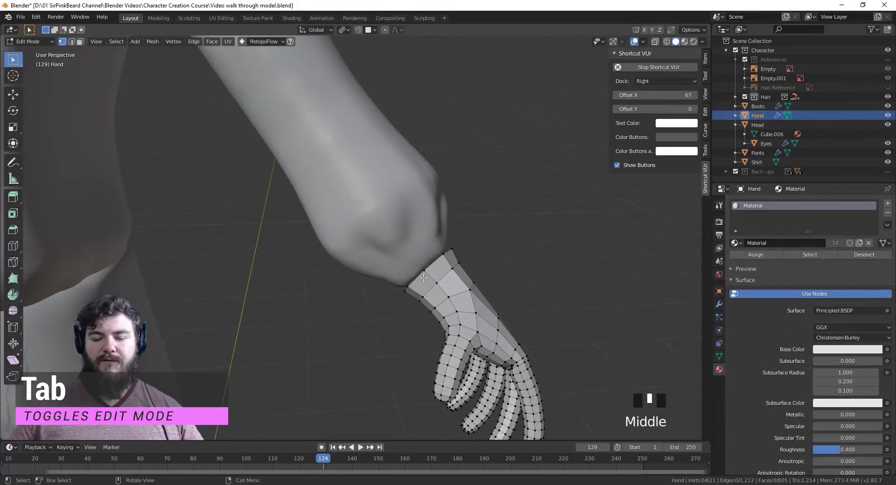
left_click(423, 278, "alt")
middle_click_drag(474, 266, 508, 293)
key("s")
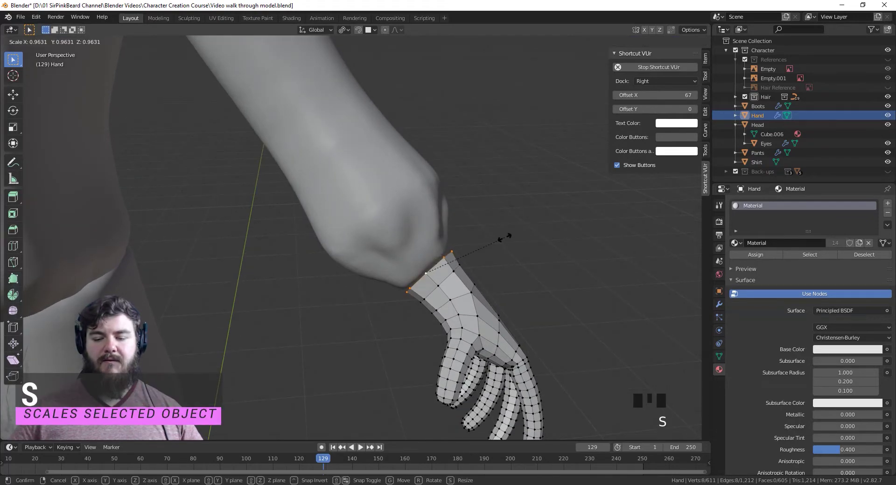
left_click(495, 241)
middle_click_drag(429, 259, 459, 255)
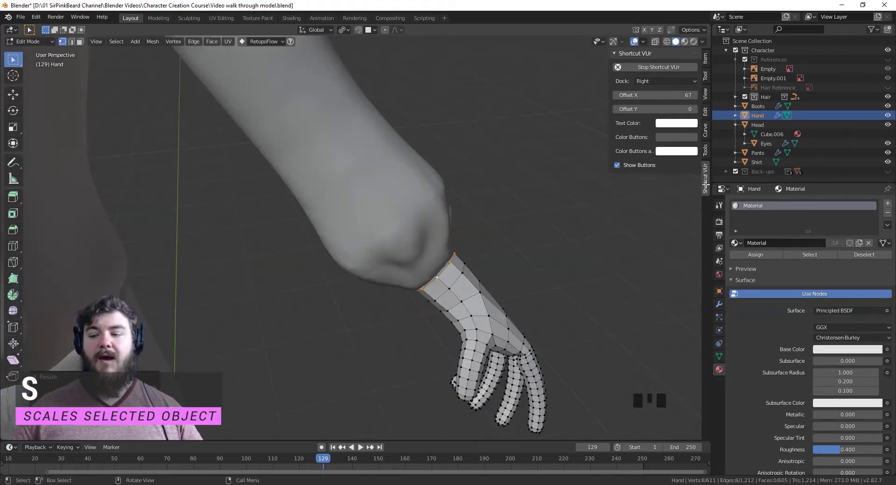
Step: Hide the shirt, select the wrist's end cap face plus its surrounding ring of faces, and show the shirt again
left_click(887, 162)
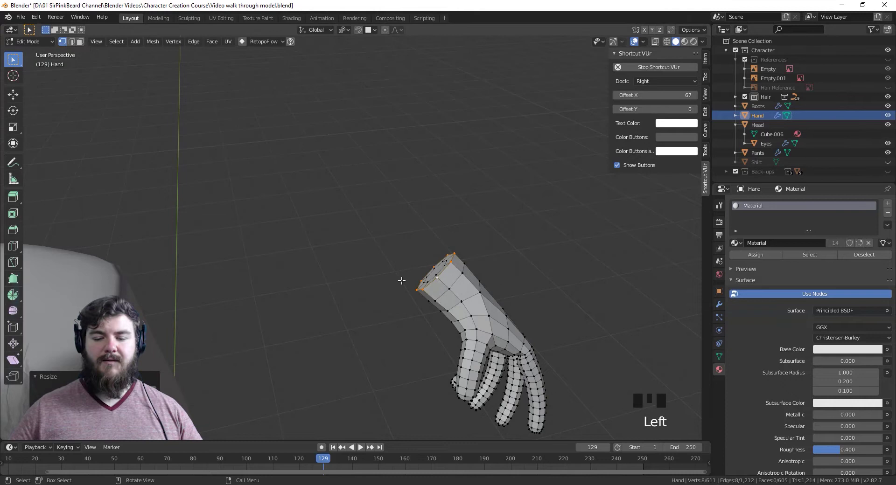
key("3")
left_click(437, 272, "shift")
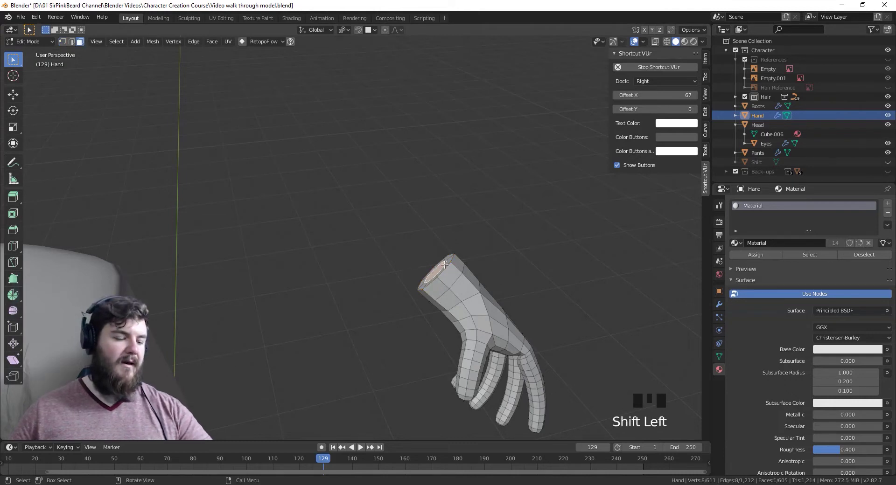
key("ctrl+KP_Add")
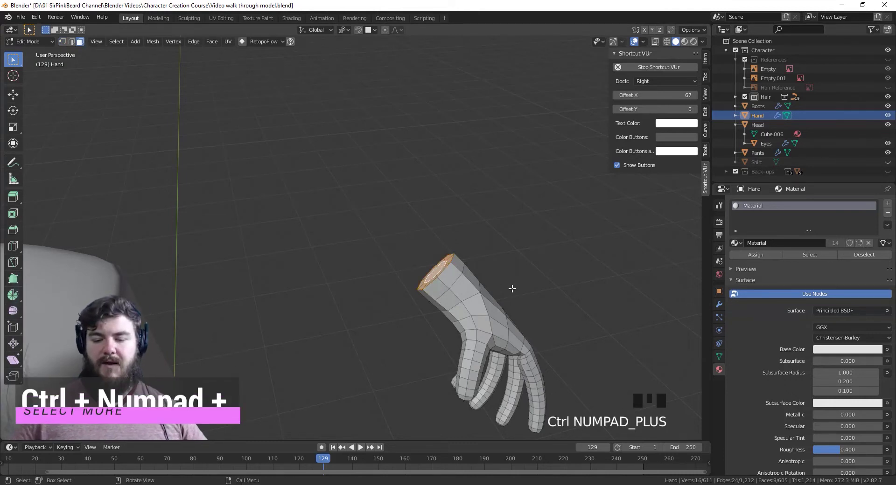
middle_click_drag(512, 290, 492, 303)
left_click(888, 161)
Step: Set the transform orientation to Normal and move the wrist's end faces along normal Z up into the sleeve
left_click(329, 27)
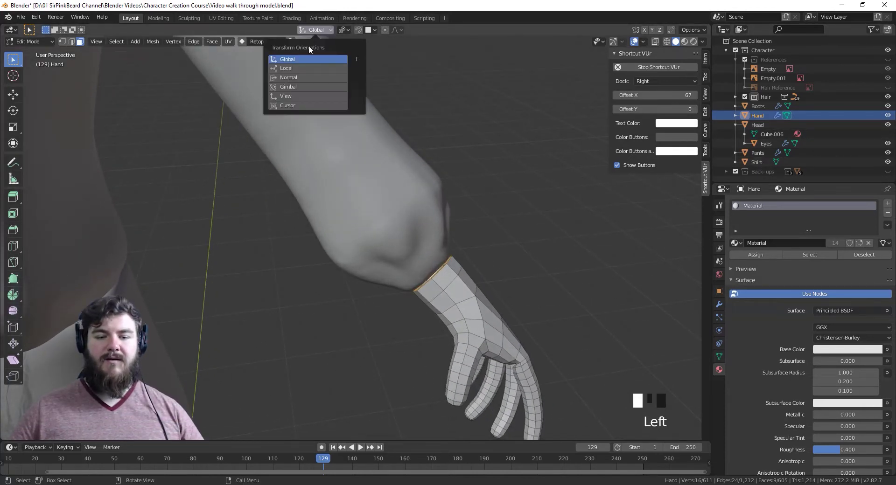
left_click(301, 76)
key("g")
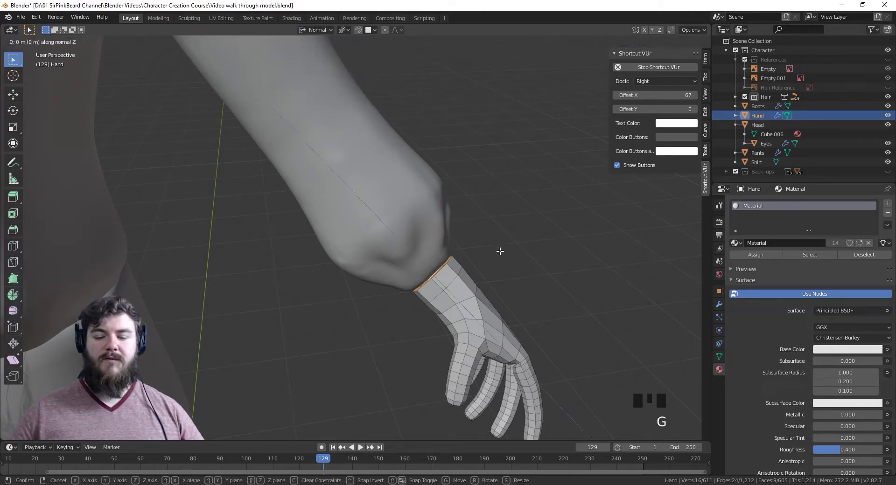
key("z")
left_click(491, 249)
middle_click_drag(490, 248, 486, 266)
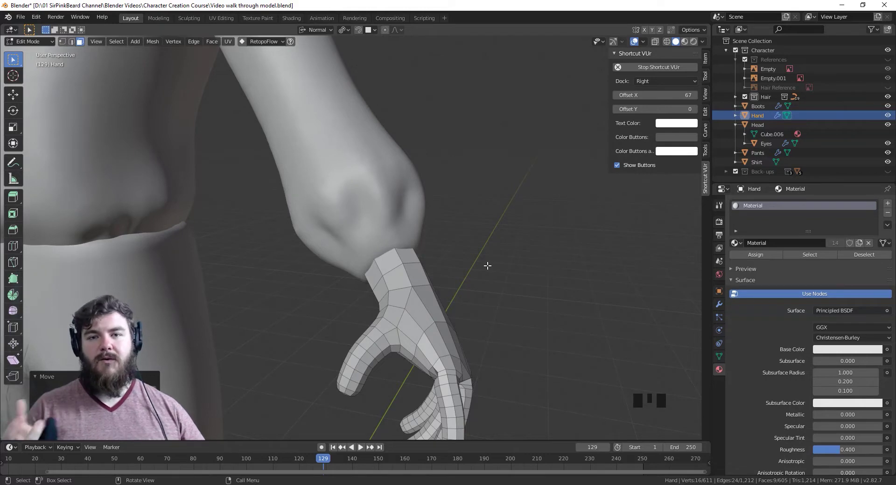
Step: Scale the wrist's end faces up slightly, to about 1.06, and check the fit in Object Mode
key("s")
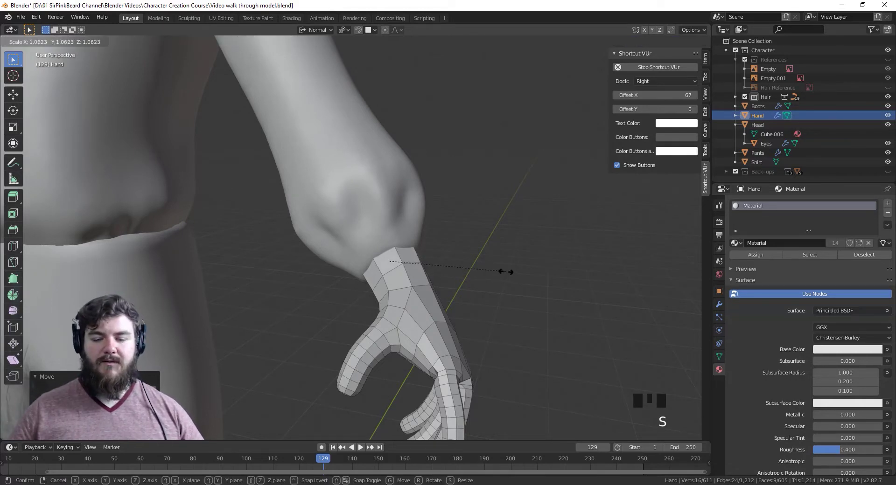
left_click(510, 272)
middle_click_drag(510, 272, 259, 294)
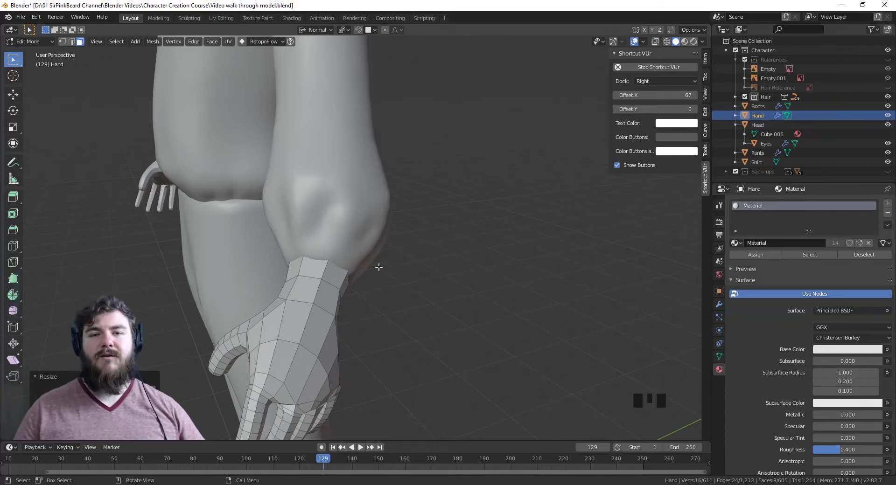
key("Tab")
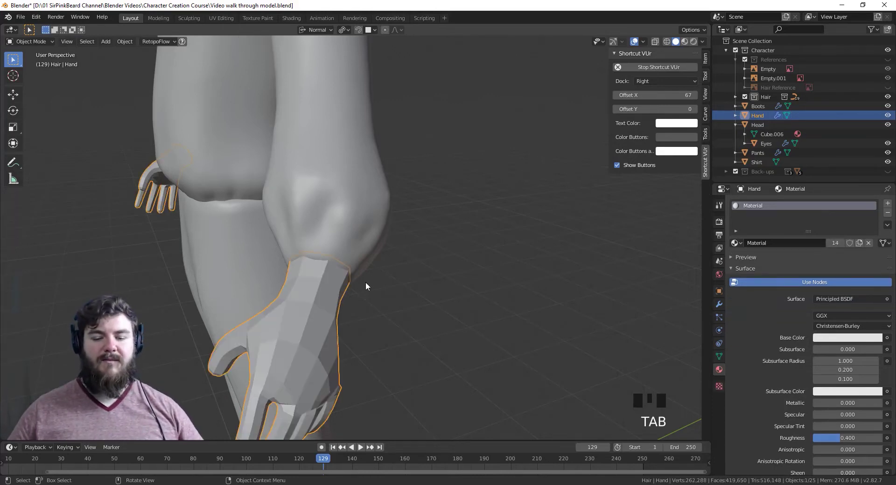
middle_click_drag(365, 283, 474, 292)
Step: Move the wrist's end faces freely to seat them inside the sleeve opening and return to Object Mode
key("Tab")
key("g")
left_click(338, 263)
key("Tab")
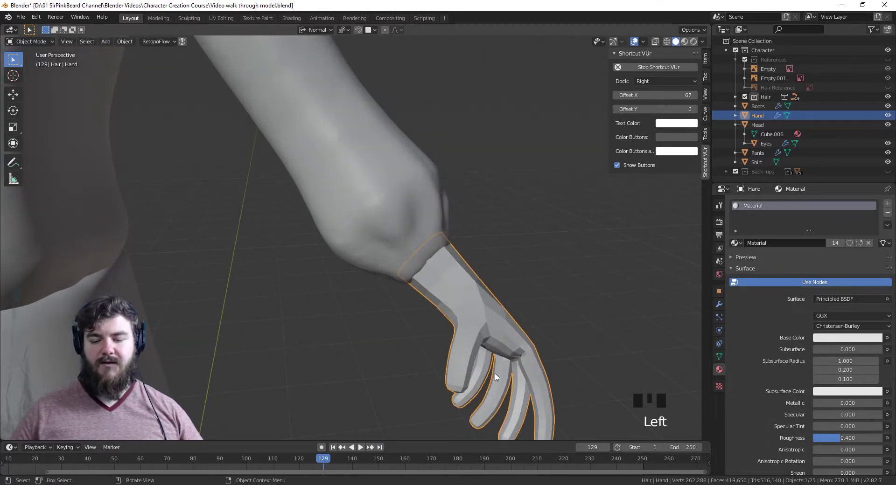
Step: Edit the hand in vertex select mode and select the vertex at the thumb's tip
key("Tab")
middle_click_drag(495, 376, 422, 283)
key("1")
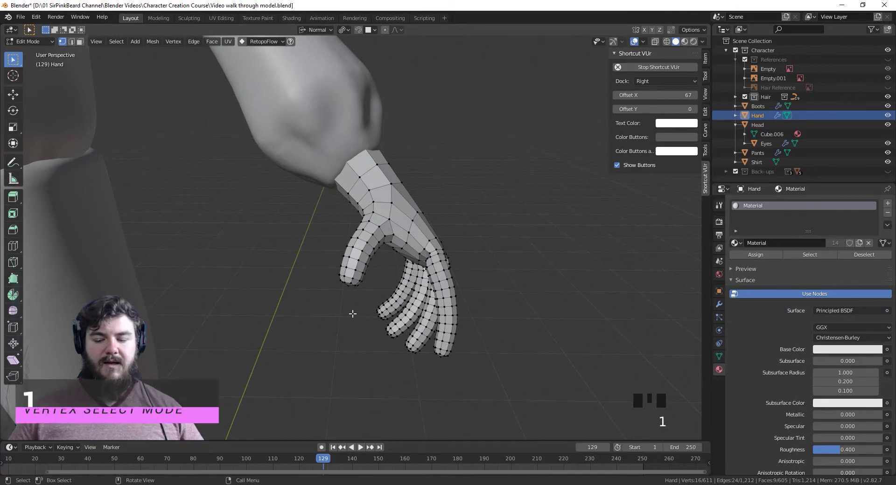
middle_click_drag(352, 313, 345, 284)
scroll(331, 256, "up", 3)
left_click(305, 214)
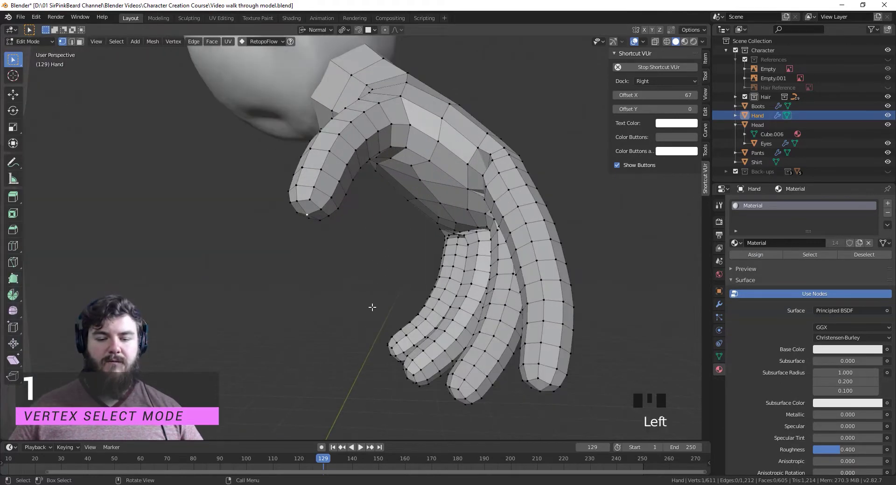
middle_click_drag(351, 244, 385, 281)
scroll(359, 262, "down", 3)
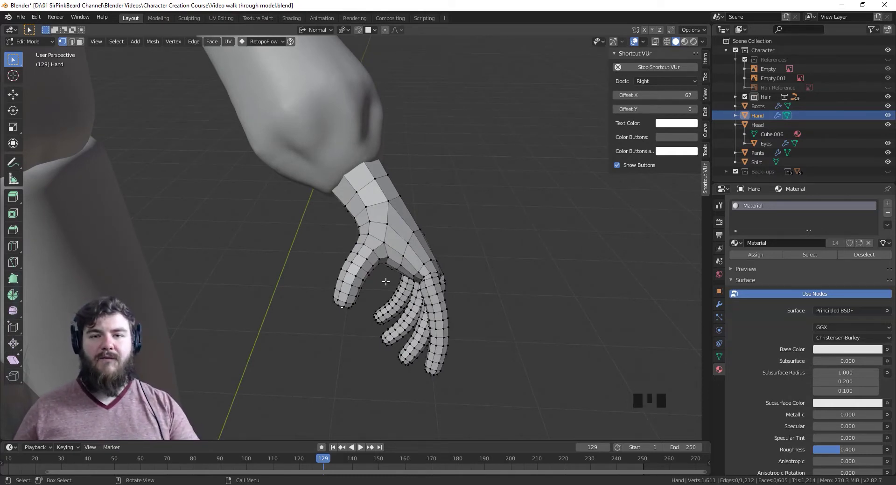
middle_click_drag(370, 344, 352, 292, "shift")
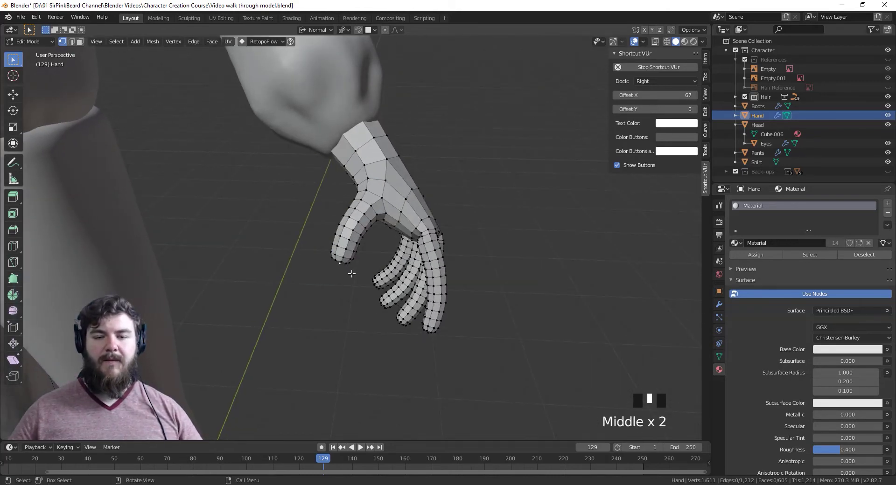
Step: Enable proportional editing and move the thumb's tip toward the other fingers with a proportional size of about 0.20
key("o")
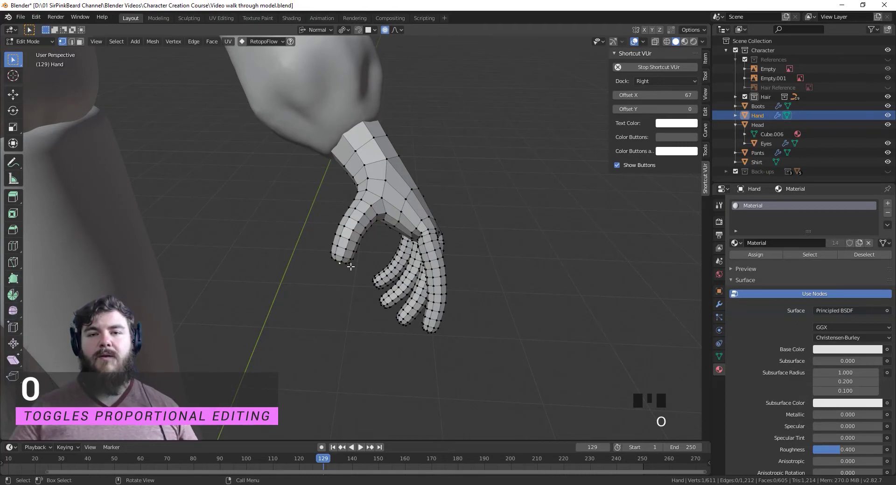
key("g")
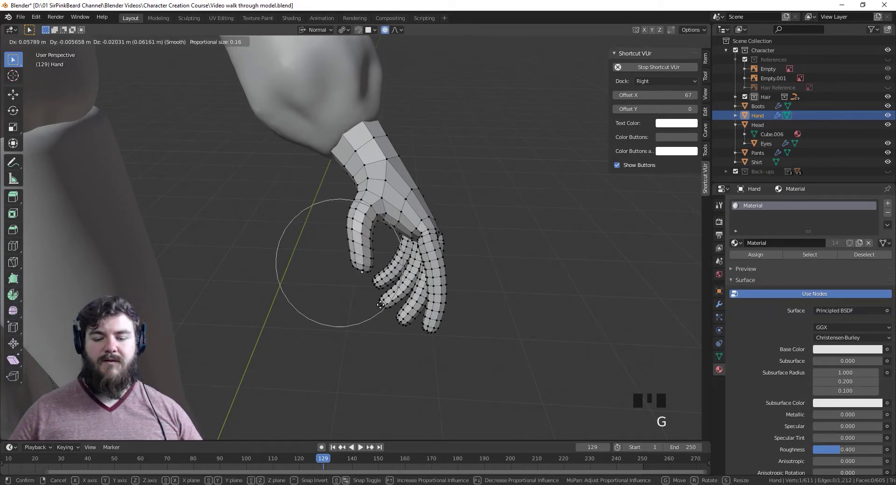
scroll(379, 304, "up", 1)
scroll(384, 306, "down", 3)
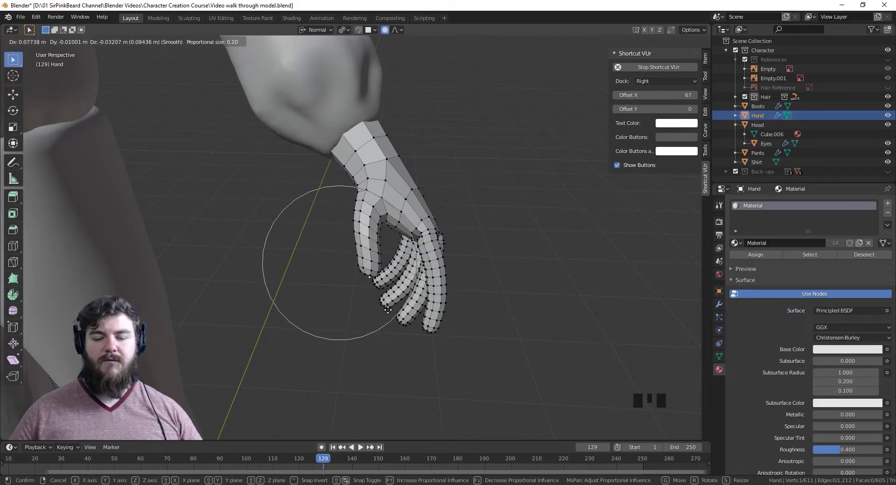
left_click(384, 308)
key("ctrl+z")
Step: Rotate the thumb about -16 degrees with proportional editing and nudge its tip slightly toward the fingers
key("r")
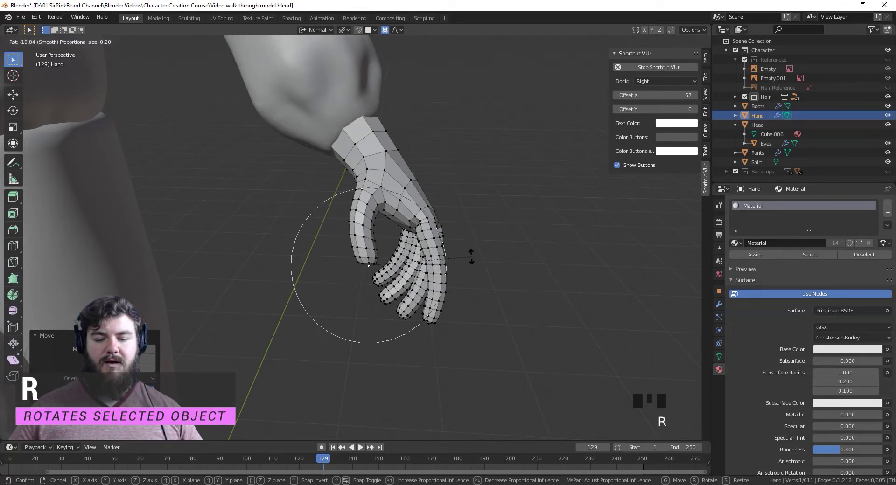
left_click(470, 254)
key("g")
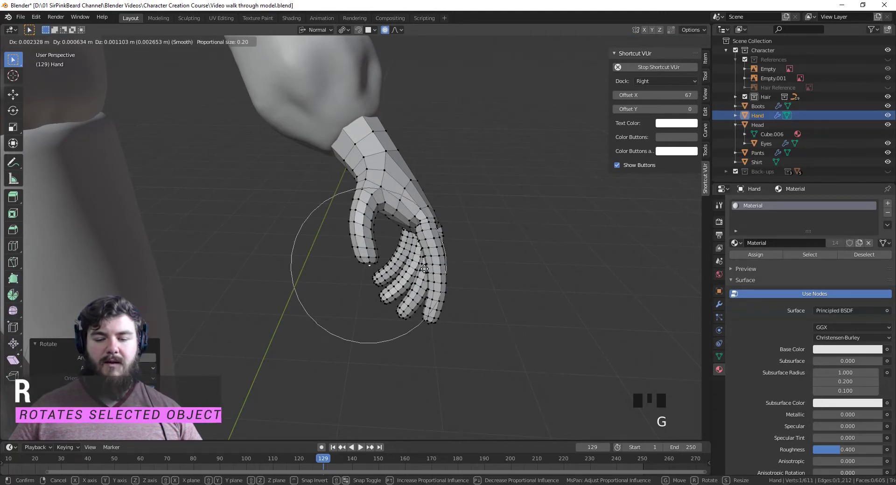
left_click(428, 269)
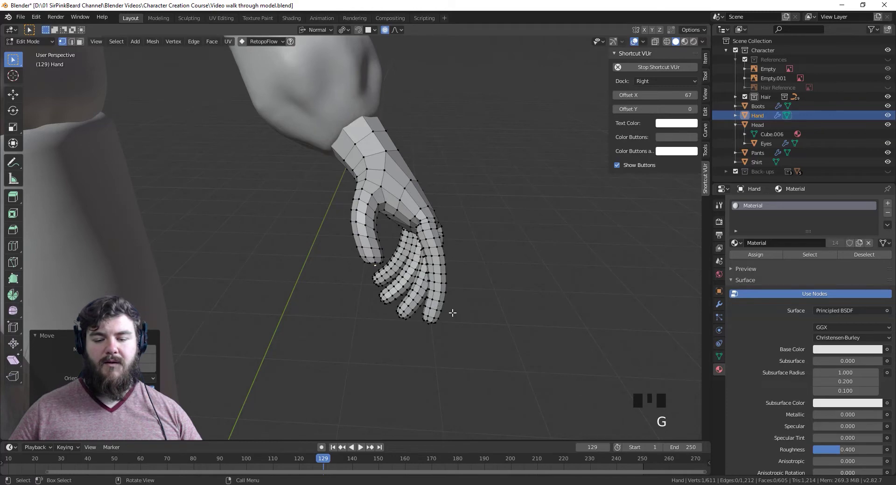
middle_click_drag(452, 313, 297, 202)
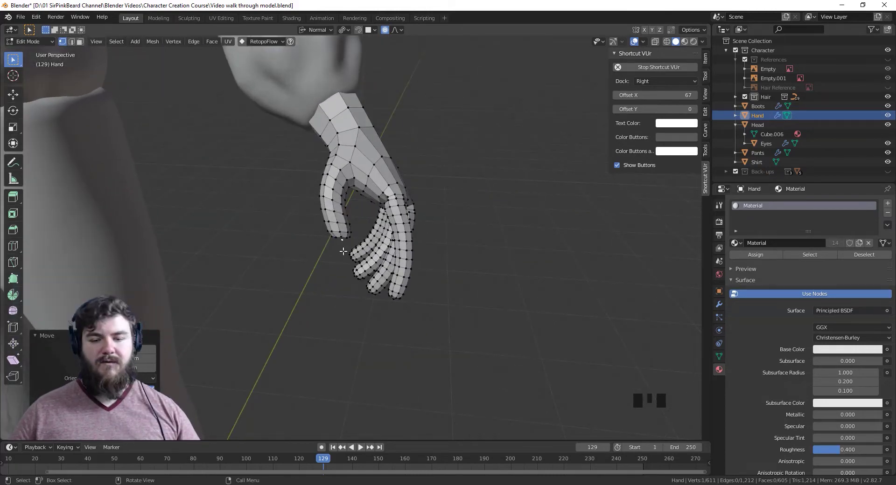
Step: Move the little finger's tip vertex slightly toward the other fingers with proportional editing and check the pose
middle_click_drag(401, 281, 356, 260)
left_click(364, 244)
key("g")
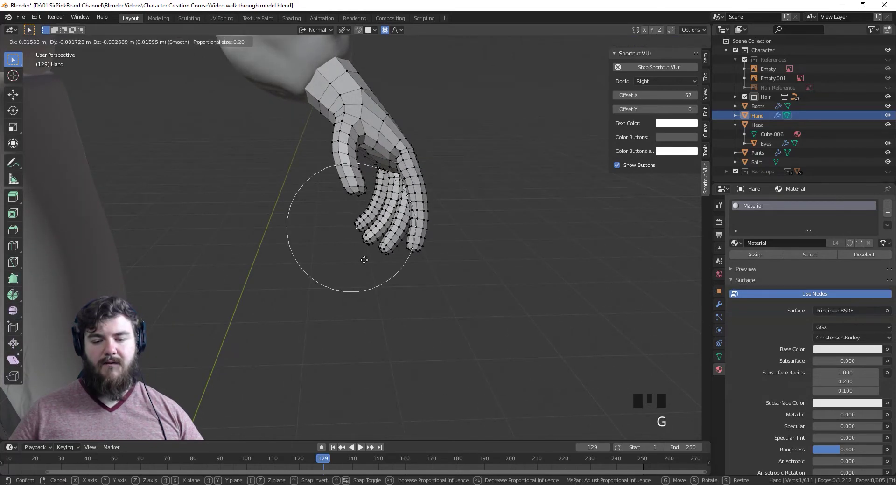
left_click(370, 313)
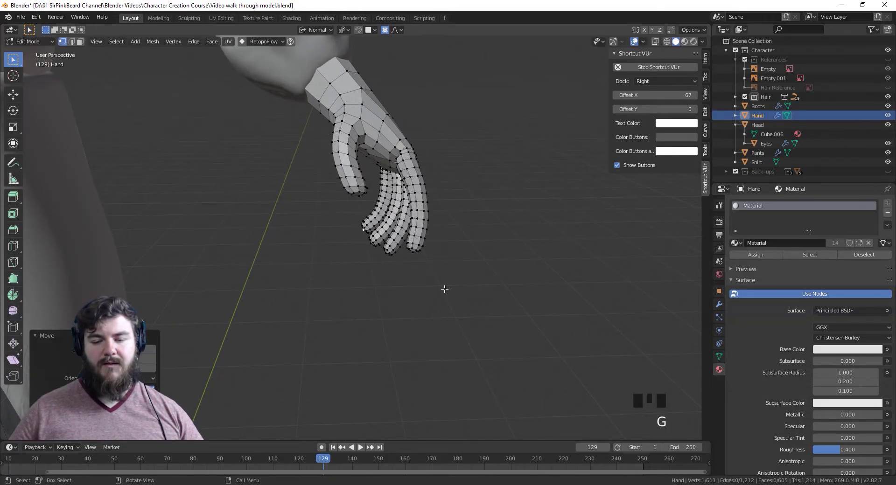
middle_click_drag(443, 288, 406, 282)
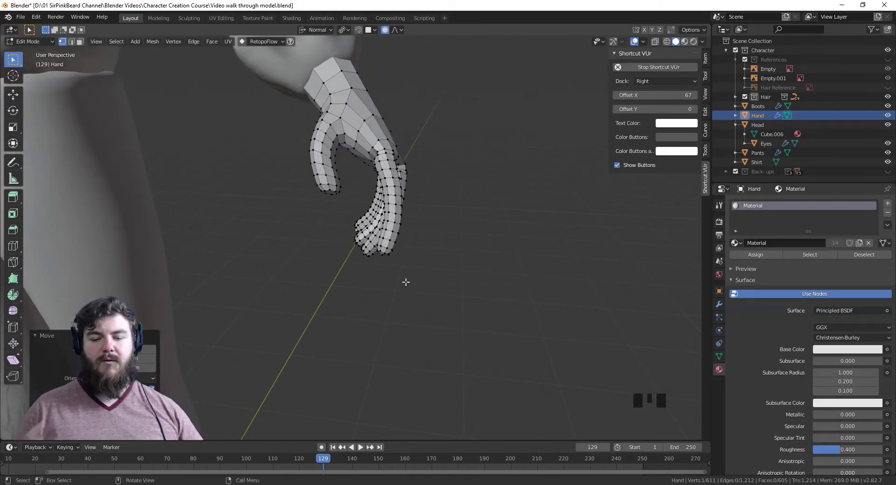
middle_click_drag(350, 256, 376, 261)
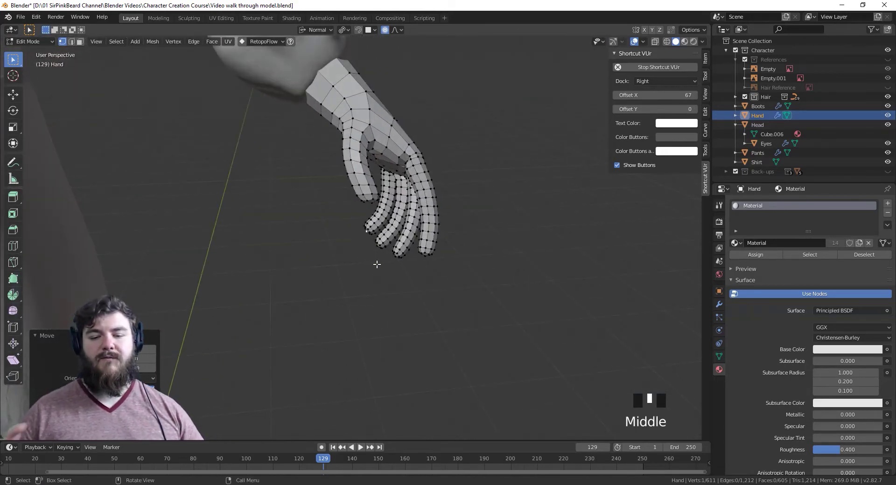
scroll(422, 259, "up", 2)
scroll(418, 238, "down", 3)
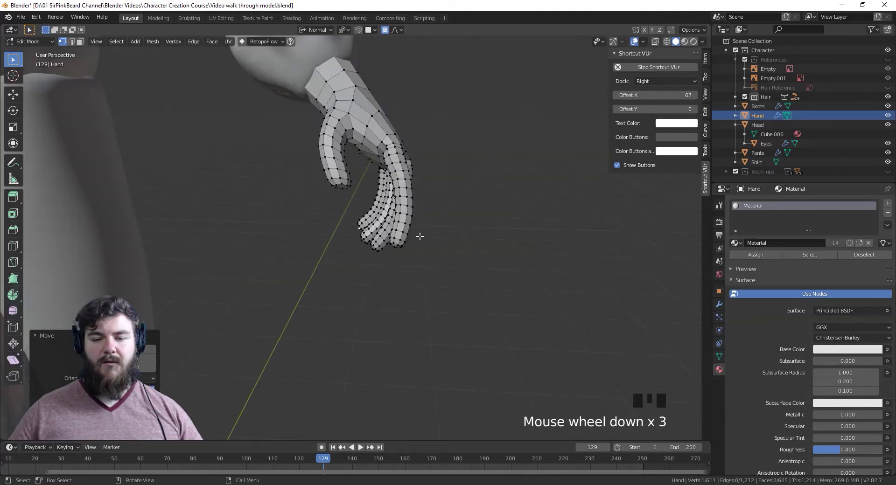
middle_click_drag(418, 236, 517, 221)
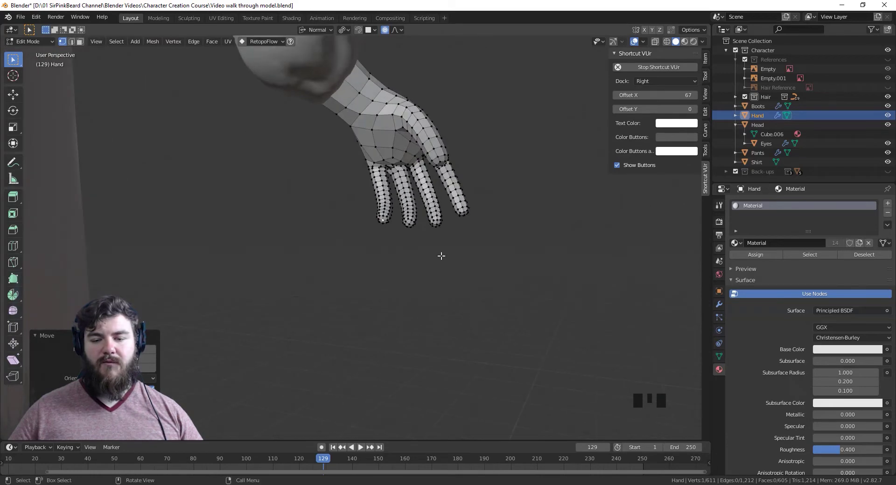
Step: Hide the pants and the shirt to leave the hand unobstructed
scroll(440, 256, "up", 3)
middle_click_drag(470, 236, 513, 322, "shift")
scroll(484, 326, "down", 9)
left_click(887, 153)
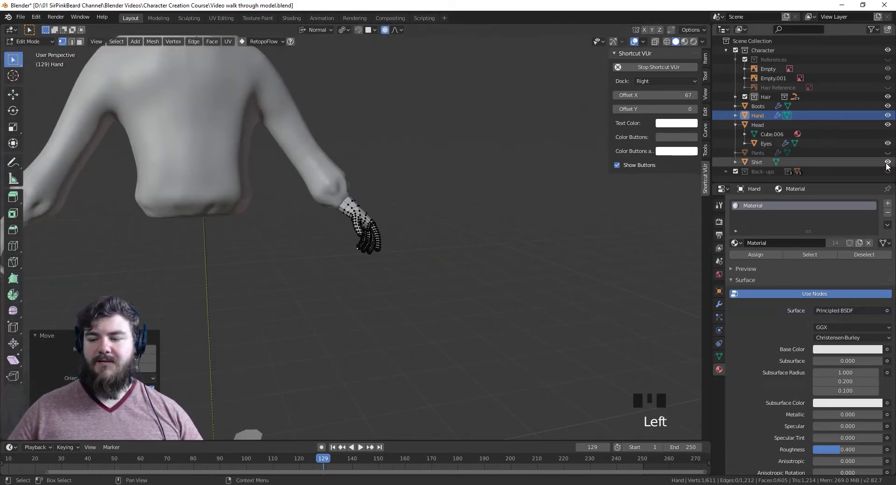
left_click(887, 162)
middle_click_drag(388, 314, 486, 281)
scroll(422, 253, "up", 3)
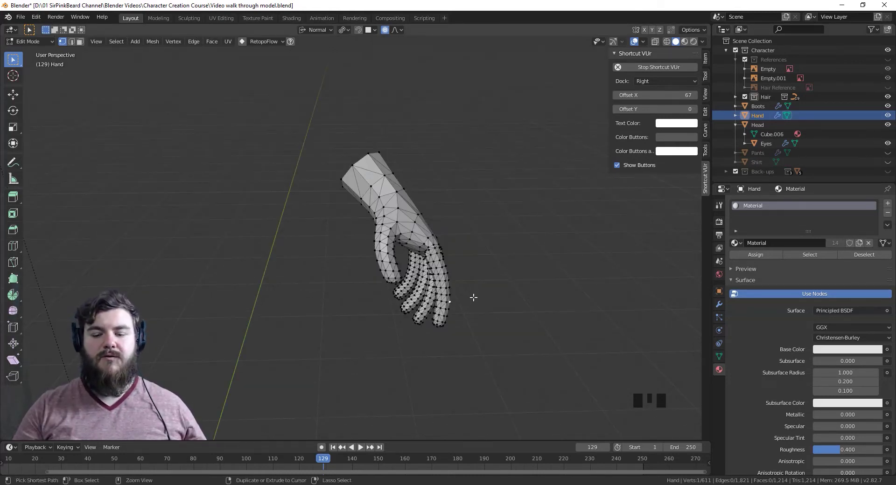
Step: Switch the hand to Sculpt Mode
key("ctrl+Tab")
left_click(475, 355)
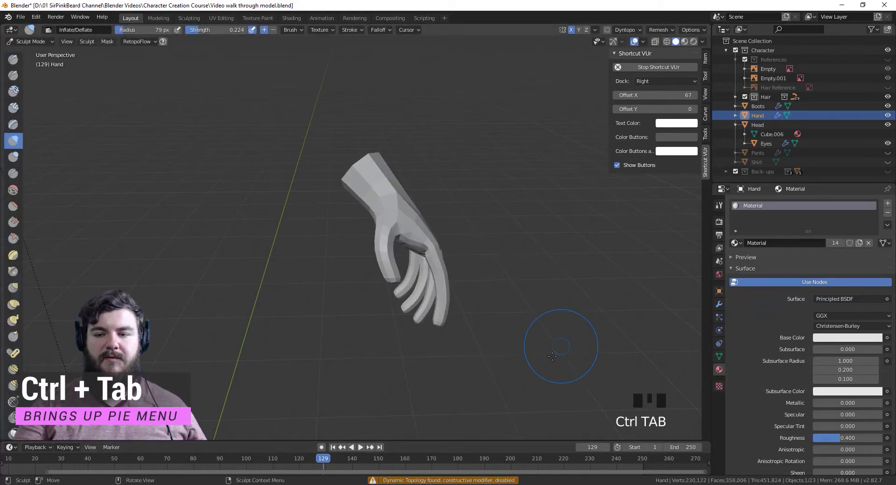
middle_click_drag(558, 278, 618, 72)
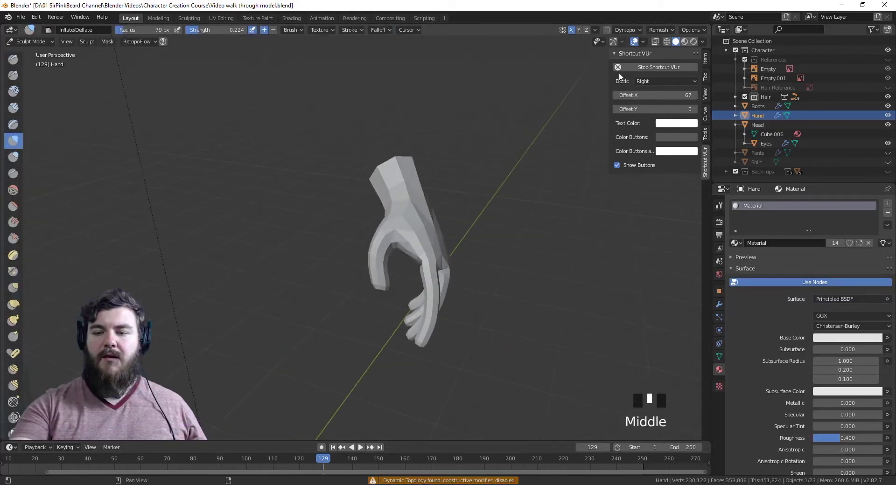
Step: Turn off X-axis sculpt symmetry and enable dynamic topology on the hand, accepting the generative modifiers
left_click(570, 31)
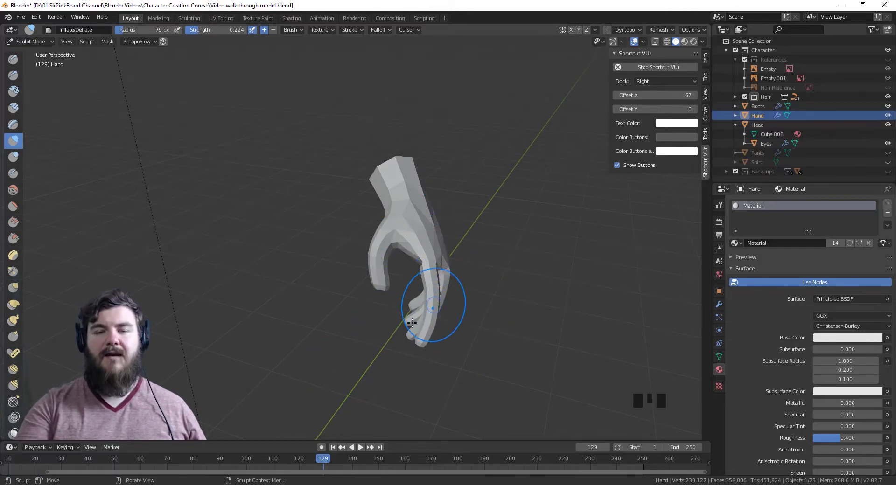
left_click(607, 30)
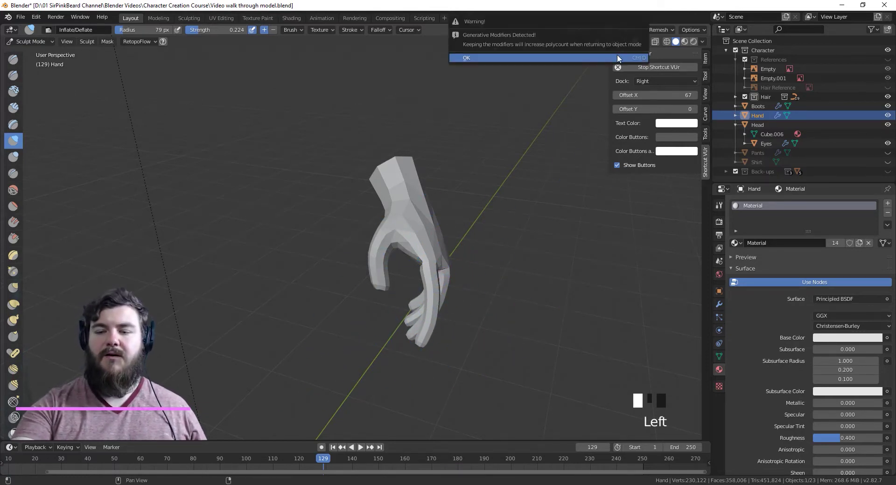
left_click(626, 30)
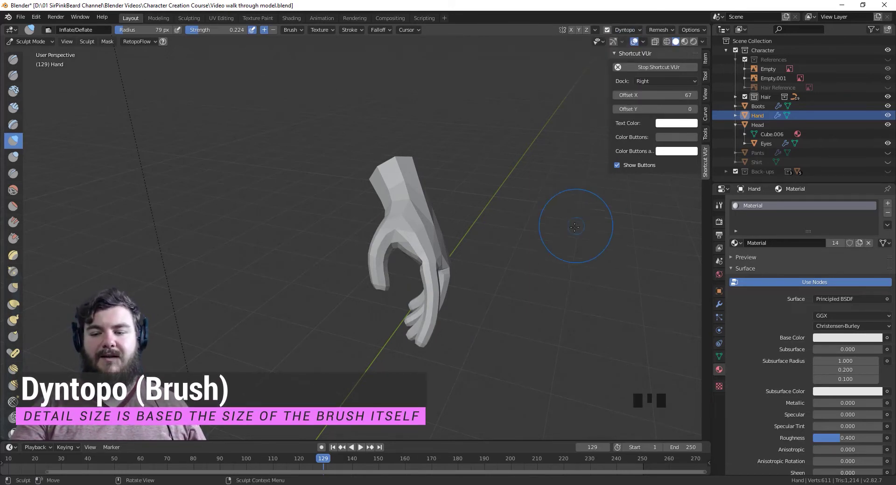
Step: Set the Inflate/Deflate brush strength to 0.200 and inflate the fingers and the back of the hand
key("shift+f")
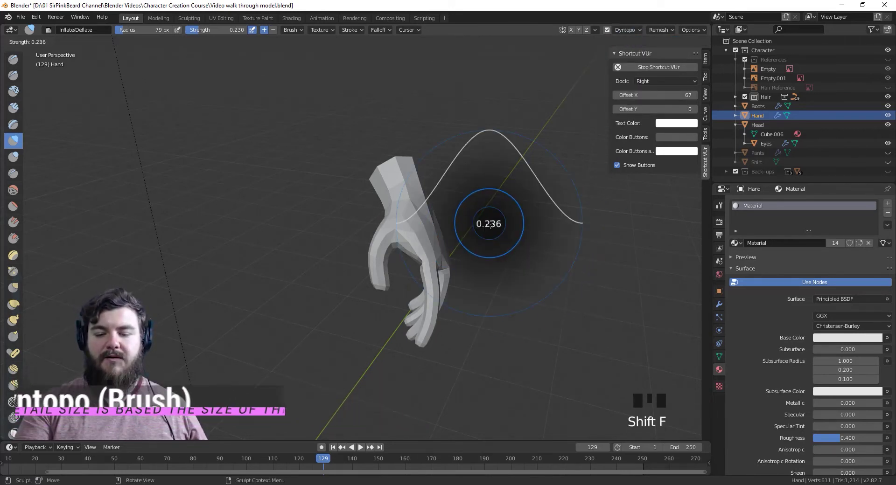
left_click(488, 226)
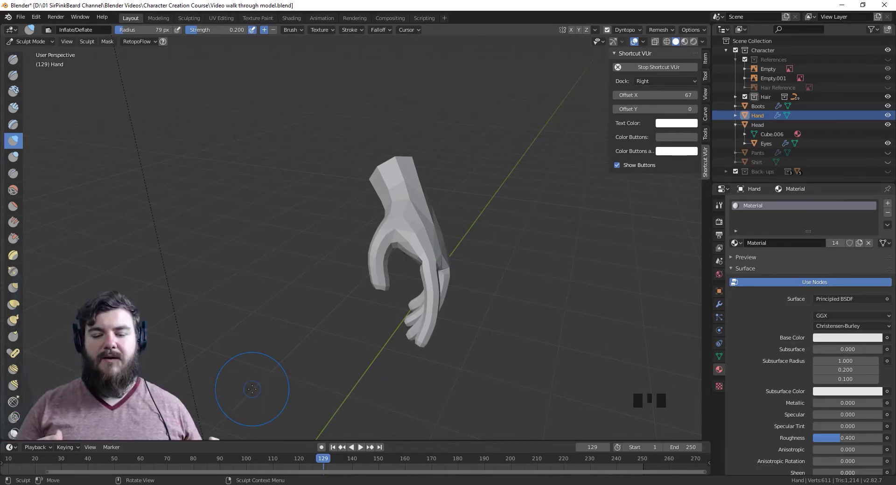
scroll(490, 350, "up", 2)
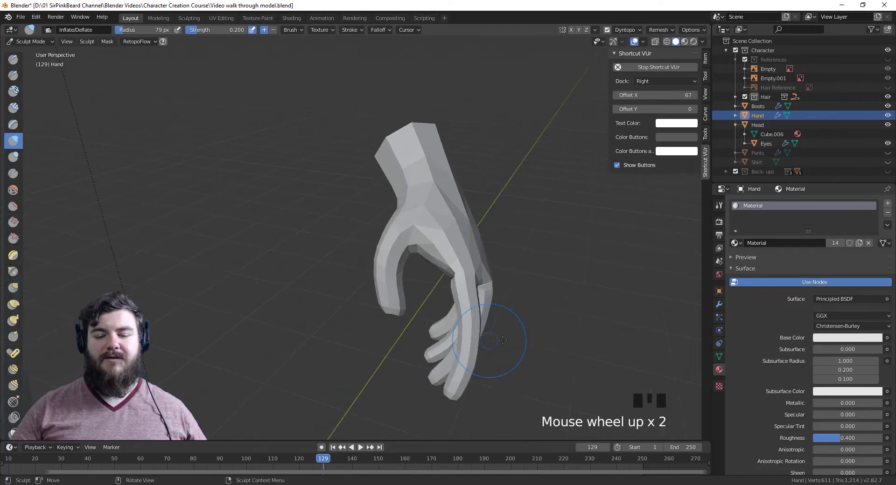
middle_click_drag(490, 350, 466, 344)
left_click_drag(466, 344, 453, 271)
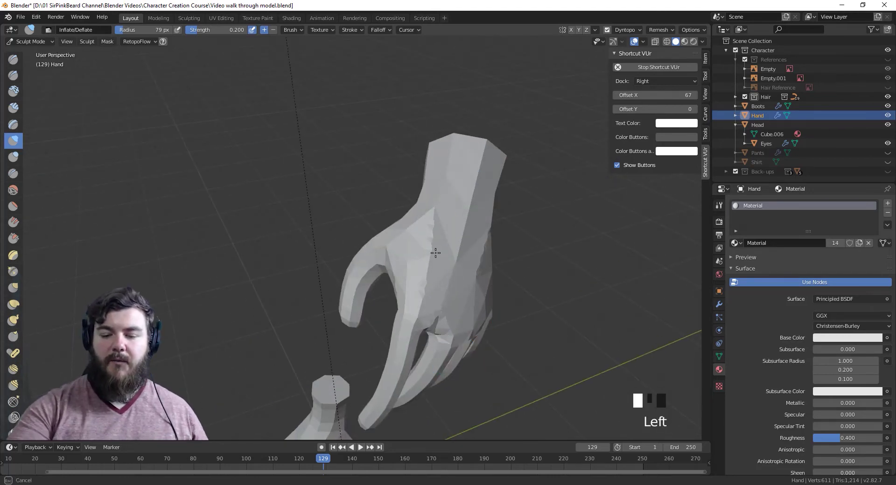
mouse_move(348, 276)
left_mouse_down()
mouse_move(432, 300)
mouse_move(491, 278)
left_mouse_up()
middle_click_drag(516, 279, 460, 210)
left_click(430, 213)
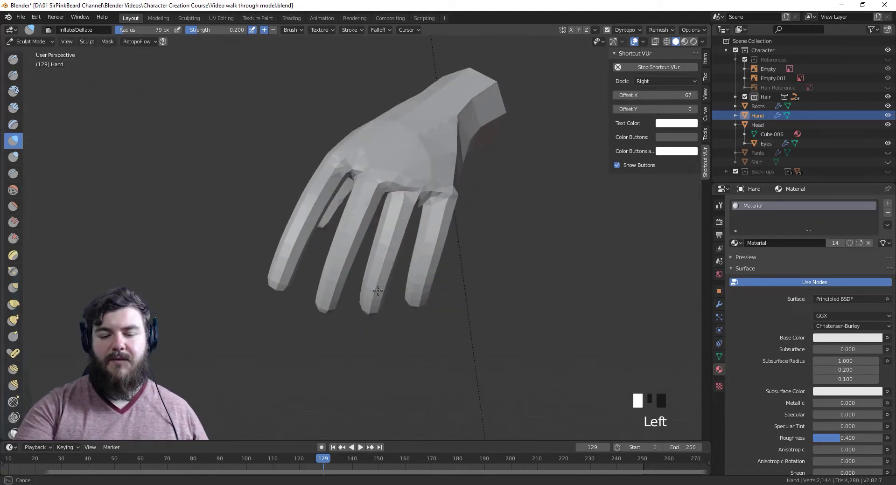
Step: Inflate the knuckles and the index finger and smooth the transitions where the fingers meet the back of the hand
left_click(379, 166)
left_click(403, 179, "shift")
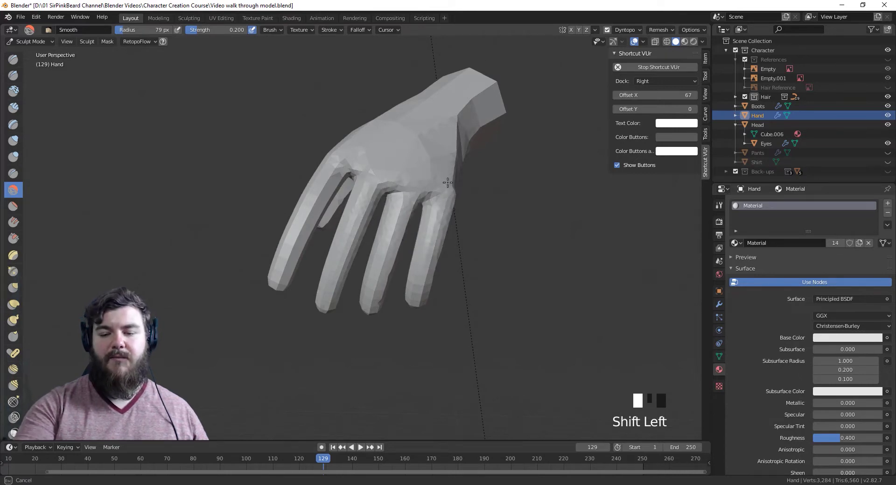
left_click_drag(447, 183, 435, 180, "shift")
left_click_drag(327, 185, 294, 244)
left_click_drag(316, 187, 344, 162)
mouse_move(344, 161)
left_mouse_down("shift")
mouse_move(290, 234)
mouse_move(314, 207)
left_mouse_up("shift")
Step: Reduce the brush radius to 45 px and inflate and smooth the finger bases on the palm side
middle_click_drag(382, 233, 520, 262)
mouse_move(447, 211)
middle_mouse_down()
mouse_move(479, 195)
mouse_move(456, 254)
mouse_move(474, 244)
mouse_move(468, 224)
middle_mouse_up()
left_click(322, 344)
middle_click_drag(322, 344, 337, 313)
key("f")
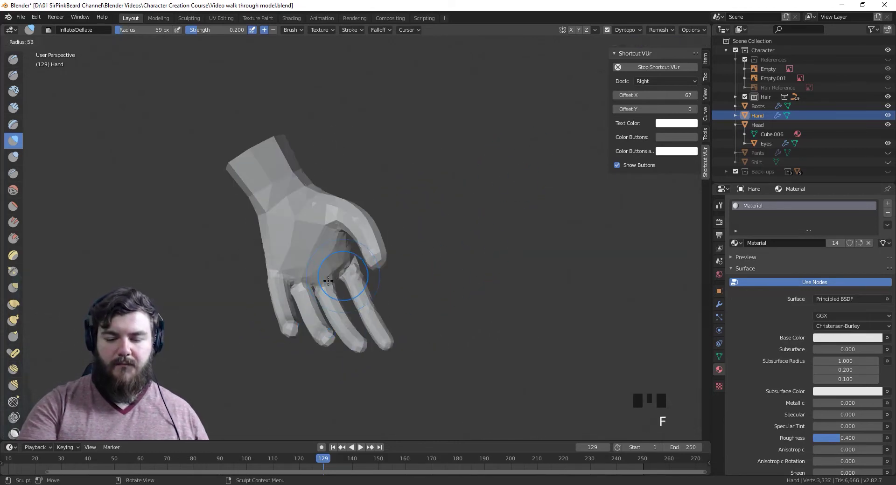
left_click(360, 275)
left_click_drag(356, 274, 348, 264)
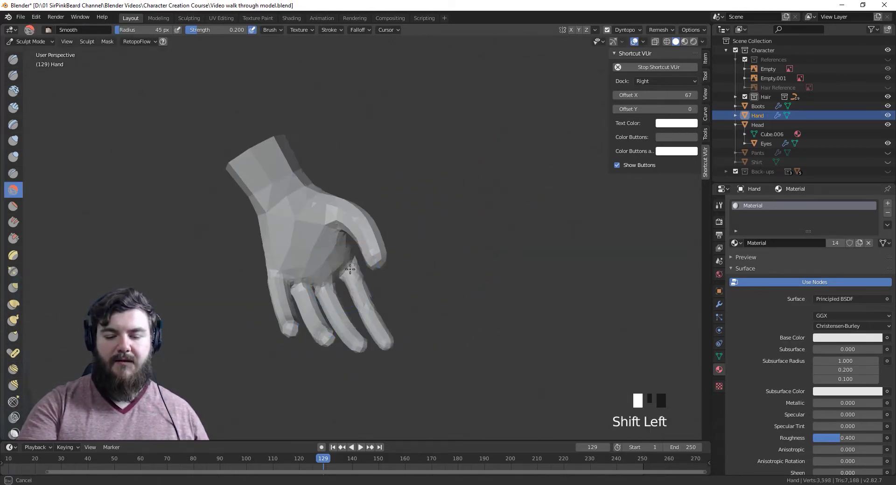
left_click_drag(306, 287, 308, 292, "shift")
Step: Inflate and smooth the undersides of all four fingers to round out their blocky shape
mouse_move(310, 301)
middle_mouse_down()
mouse_move(340, 288)
mouse_move(337, 265)
middle_mouse_up()
left_click_drag(337, 266, 338, 267)
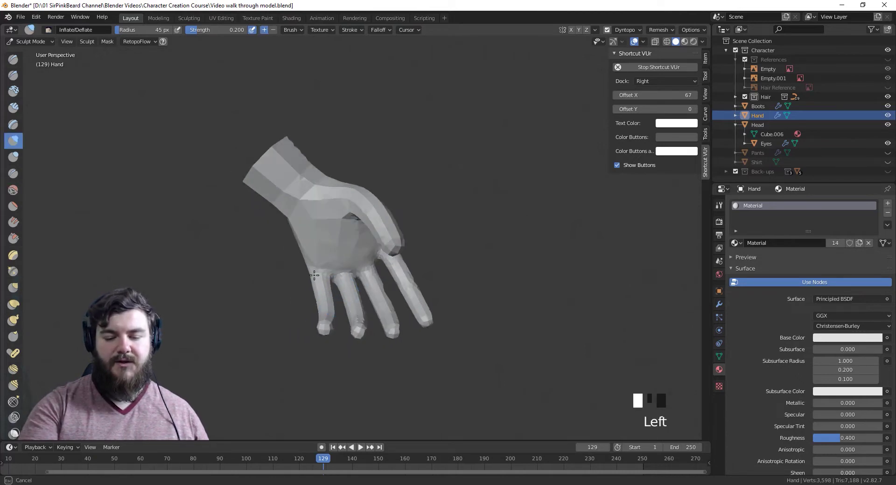
middle_click_drag(314, 275, 324, 276)
left_click(324, 275)
mouse_move(329, 301)
left_mouse_down("shift")
mouse_move(331, 282)
mouse_move(374, 236)
left_mouse_up("shift")
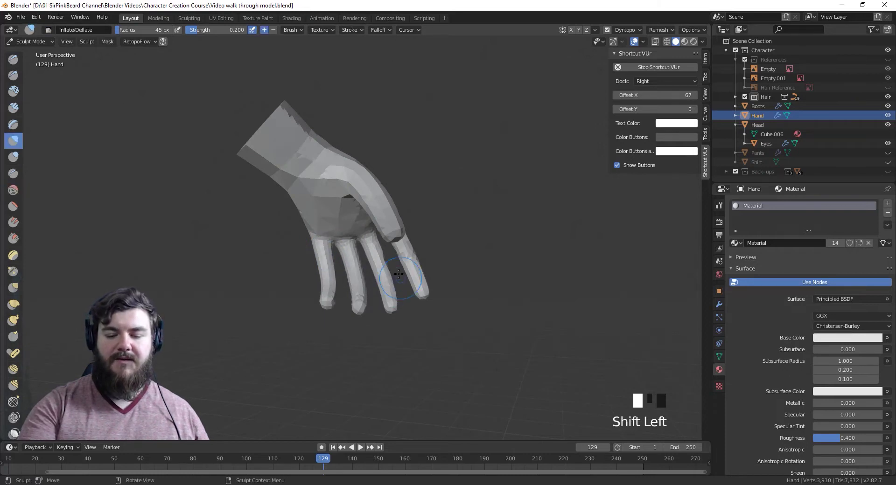
left_click_drag(382, 268, 391, 280)
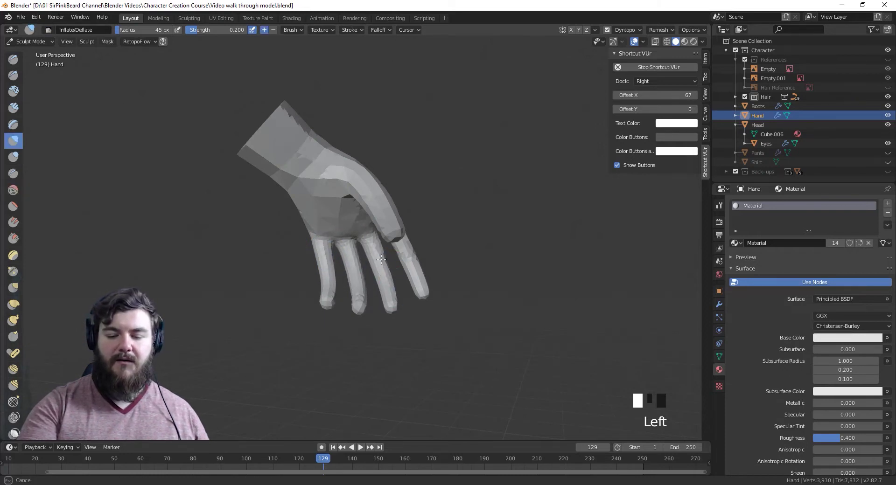
middle_click_drag(396, 300, 434, 207)
left_click(434, 206)
mouse_move(462, 265)
left_mouse_down("shift")
mouse_move(449, 260)
mouse_move(462, 289)
left_mouse_up("shift")
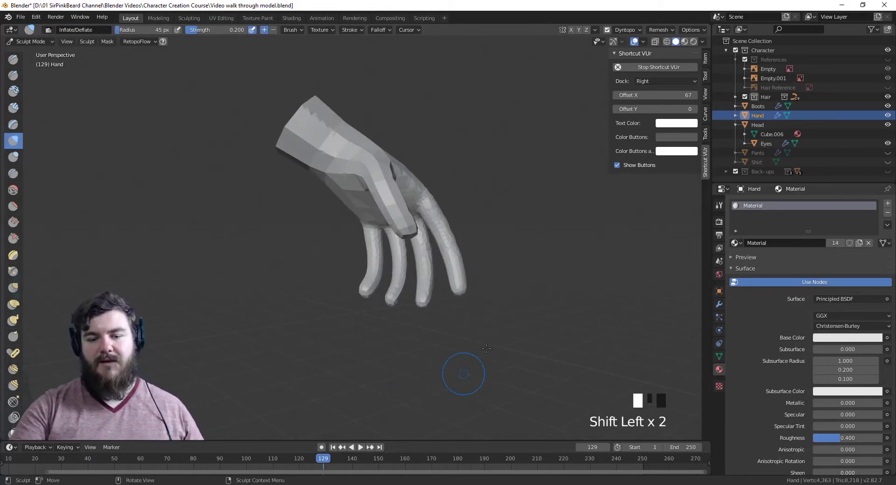
Step: Inflate the thumb, the web between thumb and index finger, and the wrist
middle_click_drag(486, 348, 411, 184)
left_click(411, 167)
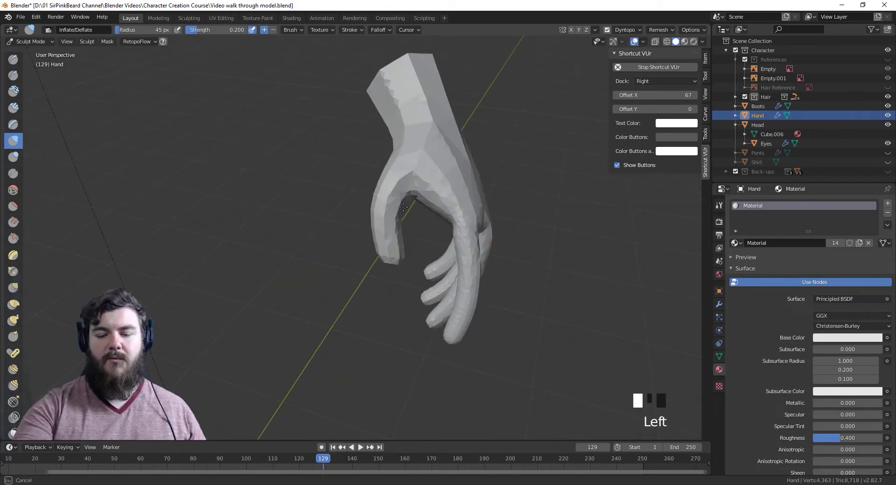
left_click_drag(395, 236, 398, 222)
left_click_drag(403, 191, 397, 151)
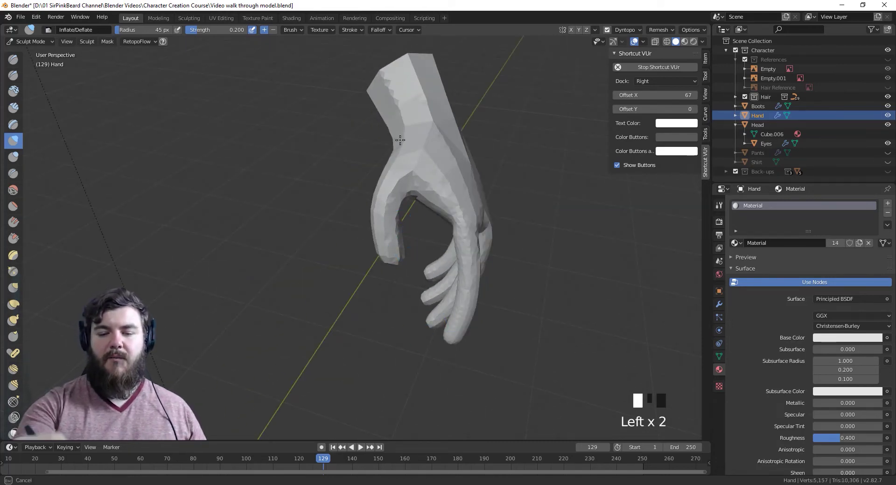
mouse_move(433, 90)
left_mouse_down()
mouse_move(437, 142)
mouse_move(431, 138)
left_mouse_up()
Step: Set the brush radius to 64 px and smooth the wrist above the thumb
key("f")
left_click(490, 158)
left_click_drag(422, 79, 407, 117, "shift")
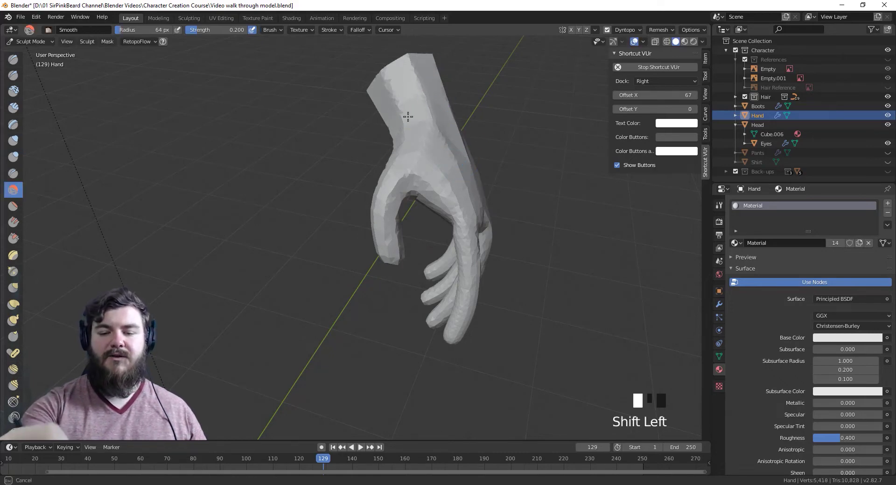
Step: Touch up the palm side near the wrist with the Inflate/Deflate brush and smooth the area
middle_click_drag(442, 280, 499, 320)
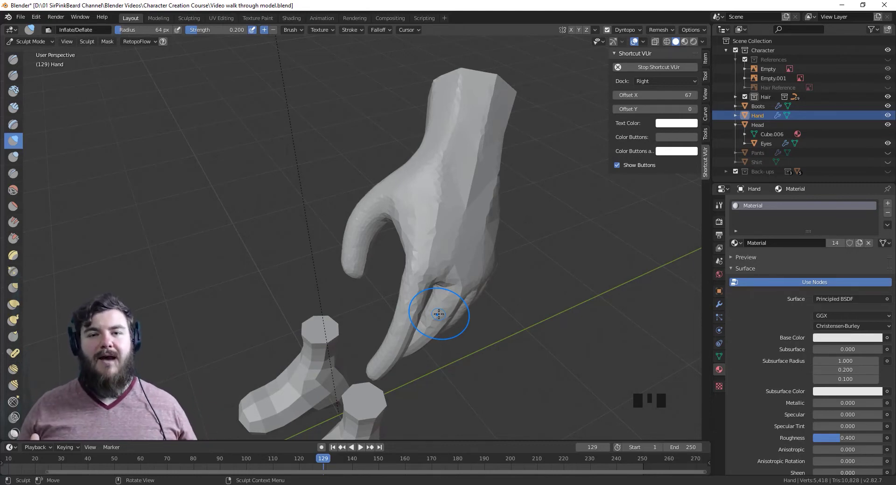
middle_click_drag(439, 314, 568, 259)
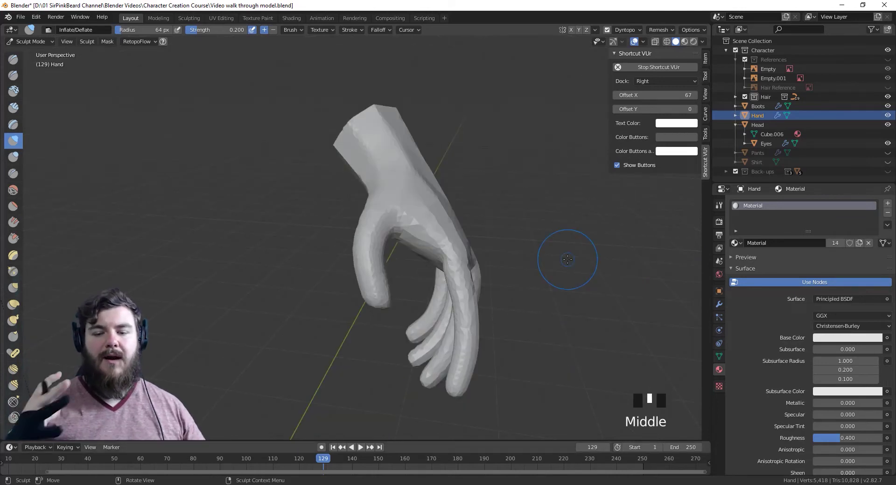
middle_click_drag(471, 280, 518, 251)
left_click_drag(364, 203, 307, 157)
left_click_drag(363, 232, 368, 243, "shift")
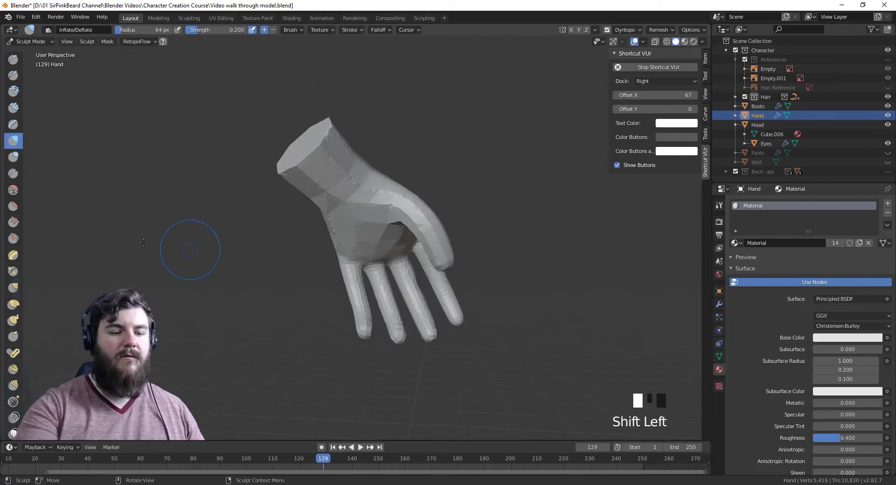
Step: Build up the thumb muscle on the palm using the Clay Strips brush at a 39 px radius
left_click(14, 107)
mouse_move(435, 241)
middle_mouse_down()
mouse_move(420, 201)
mouse_move(378, 216)
middle_mouse_up()
key("f")
left_click(376, 191)
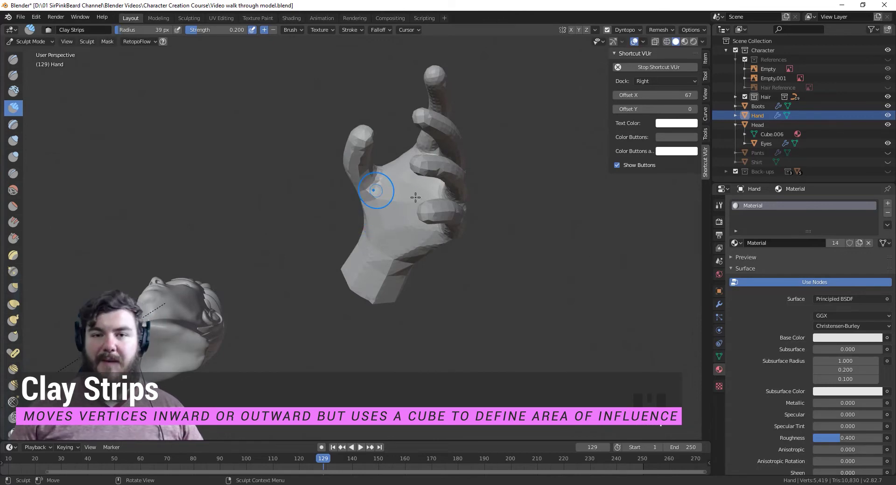
scroll(342, 297, "up", 3)
mouse_move(341, 299)
middle_mouse_down()
mouse_move(324, 289)
mouse_move(341, 306)
middle_mouse_up()
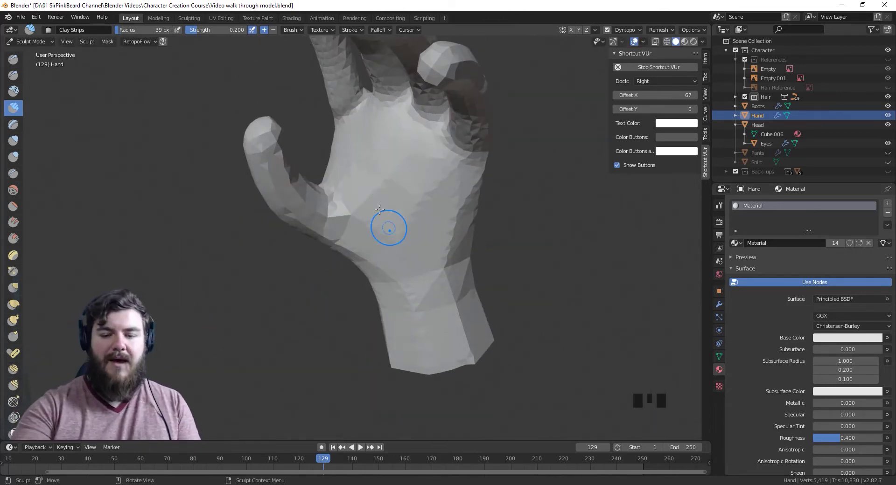
left_click_drag(341, 172, 387, 262)
left_click_drag(364, 187, 380, 219)
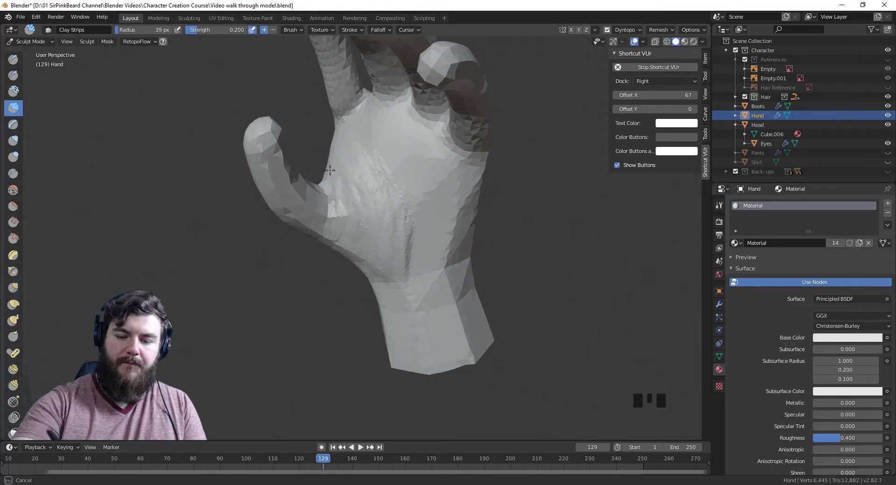
left_click_drag(330, 170, 385, 220)
left_click_drag(362, 170, 384, 224)
Step: Build up the little-finger side of the palm with Clay Strips, enlarging the brush radius to 56 px
left_click_drag(435, 257, 445, 250)
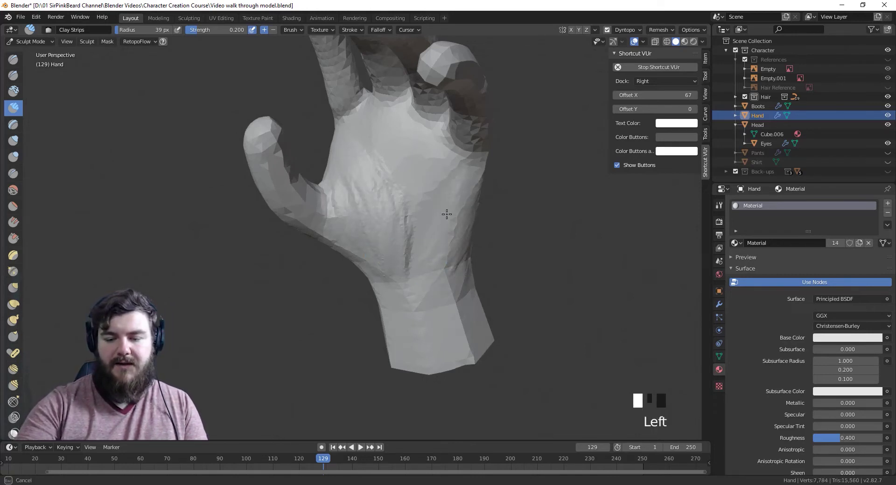
left_click_drag(460, 238, 487, 175)
mouse_move(504, 250)
middle_mouse_down()
mouse_move(527, 200)
mouse_move(471, 219)
middle_mouse_up()
left_click_drag(435, 266, 468, 229)
key("f")
left_click(466, 231)
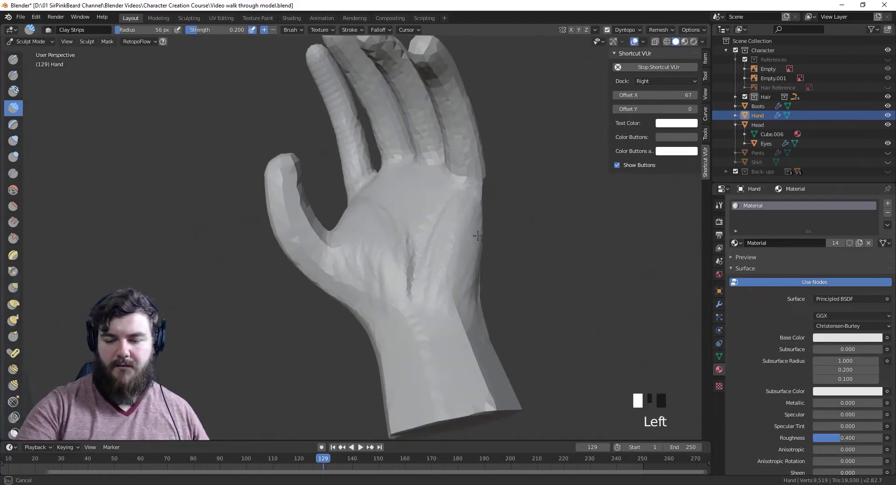
left_click_drag(417, 291, 460, 240)
Step: Add volume to the outer edge of the hand and the little and ring finger knuckles with Clay Strips
middle_click_drag(482, 228, 498, 293)
mouse_move(498, 293)
left_mouse_down()
mouse_move(485, 310)
mouse_move(492, 305)
mouse_move(462, 286)
mouse_move(496, 287)
mouse_move(512, 233)
mouse_move(513, 255)
left_mouse_up()
mouse_move(513, 254)
middle_mouse_down()
mouse_move(448, 275)
mouse_move(436, 289)
mouse_move(385, 292)
mouse_move(575, 286)
mouse_move(574, 275)
mouse_move(499, 239)
middle_mouse_up()
left_click_drag(510, 147, 503, 183)
mouse_move(511, 103)
left_mouse_down("shift")
mouse_move(500, 152)
mouse_move(508, 109)
left_mouse_up("shift")
mouse_move(508, 109)
left_mouse_down()
mouse_move(500, 172)
mouse_move(524, 176)
left_mouse_up()
mouse_move(541, 216)
middle_mouse_down()
mouse_move(528, 176)
mouse_move(504, 224)
middle_mouse_up()
mouse_move(504, 224)
left_mouse_down()
mouse_move(494, 212)
mouse_move(559, 225)
left_mouse_up()
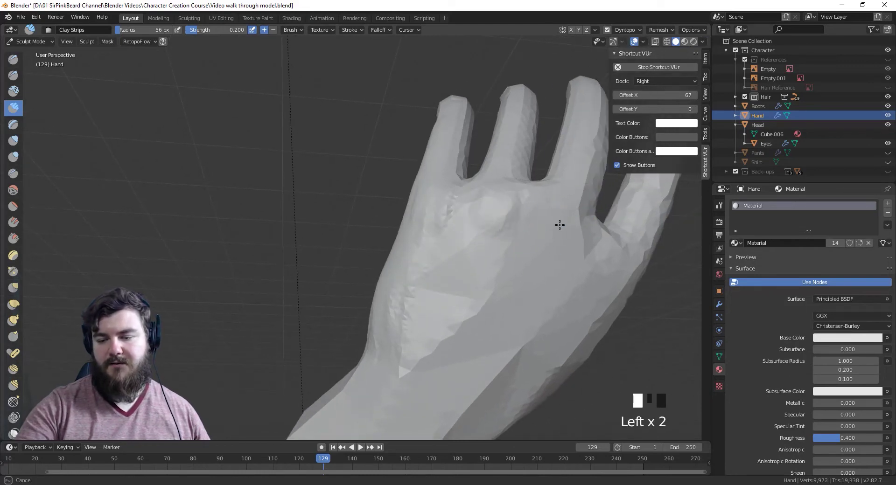
Step: Build up the index and middle finger knuckles on the back of the hand with Clay Strips
mouse_move(566, 217)
middle_mouse_down()
mouse_move(592, 268)
mouse_move(576, 190)
mouse_move(513, 231)
middle_mouse_up()
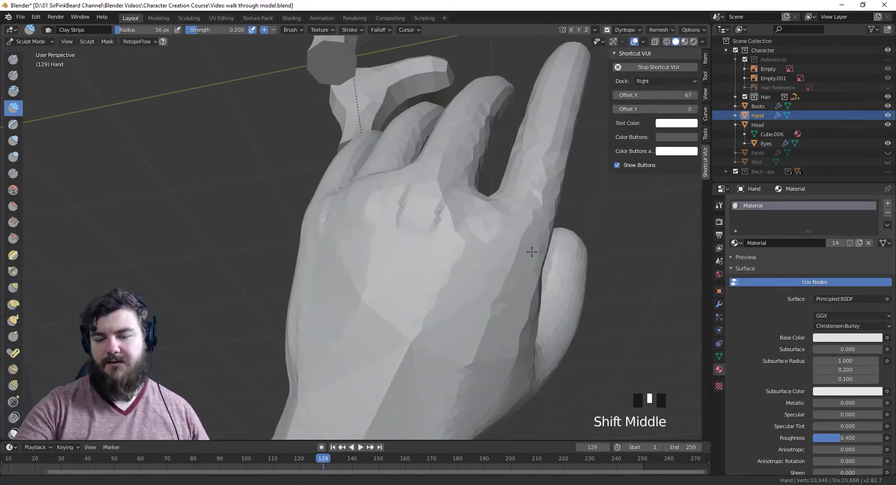
mouse_move(514, 231)
left_mouse_down()
mouse_move(506, 254)
mouse_move(488, 215)
left_mouse_up()
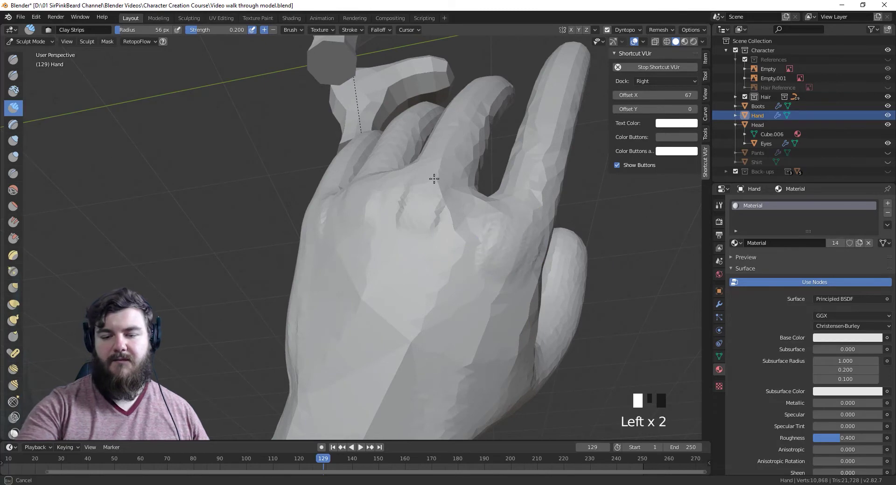
left_click_drag(420, 199, 364, 214)
Step: Add more clay to the thumb muscle on the palm and smooth out the strokes
mouse_move(364, 214)
middle_mouse_down()
mouse_move(455, 341)
mouse_move(426, 376)
mouse_move(340, 320)
middle_mouse_up()
left_click_drag(340, 320, 288, 358)
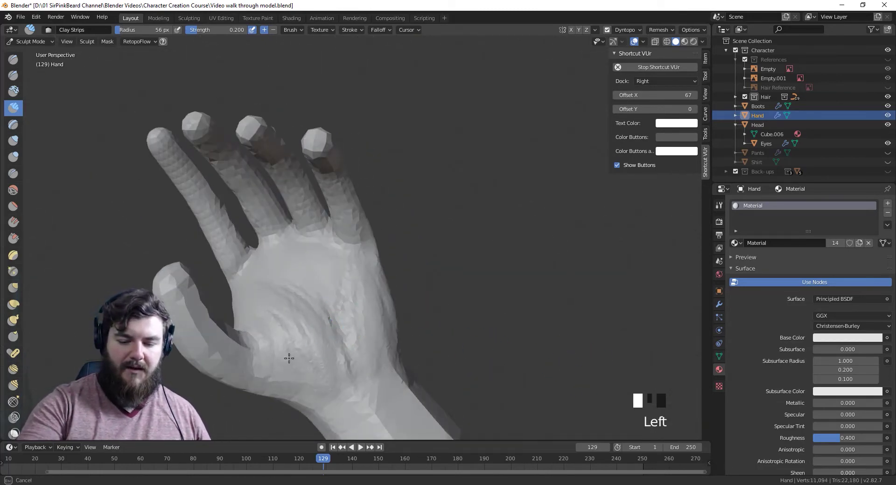
left_click_drag(261, 307, 322, 338, "shift")
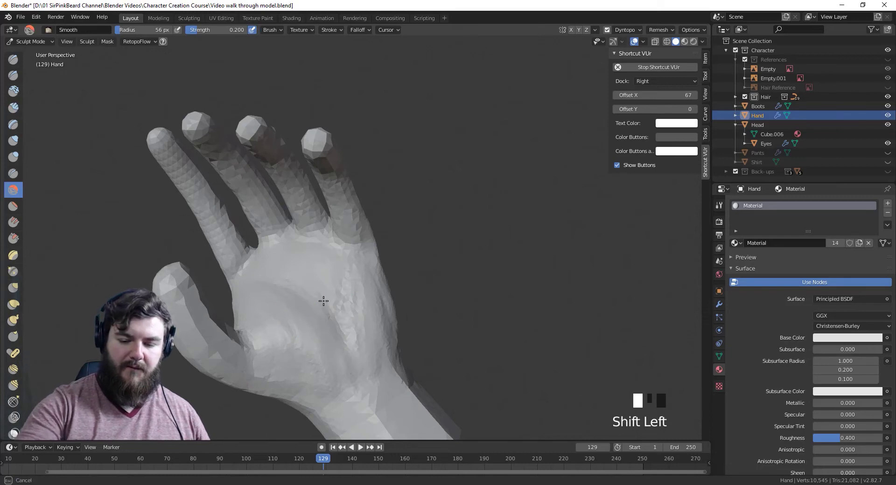
Step: Build up the pad of the palm below the fingers with Clay Strips and smooth it toward the finger bases
middle_click_drag(391, 343, 245, 304)
mouse_move(246, 303)
left_mouse_down()
mouse_move(235, 306)
mouse_move(298, 262)
mouse_move(280, 312)
left_mouse_up()
mouse_move(322, 261)
left_mouse_down()
mouse_move(254, 296)
mouse_move(280, 289)
left_mouse_up()
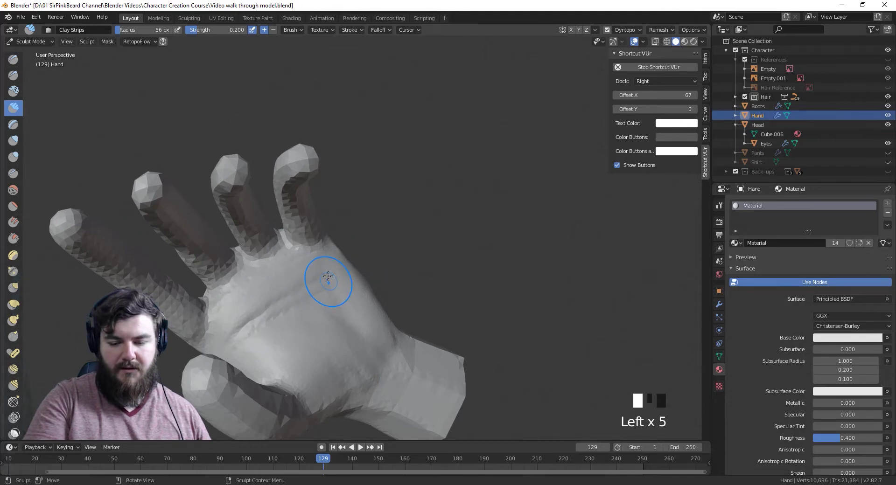
mouse_move(326, 280)
middle_mouse_down()
mouse_move(320, 270)
mouse_move(381, 294)
middle_mouse_up()
left_click_drag(327, 304, 289, 331)
mouse_move(279, 343)
left_mouse_down()
mouse_move(342, 292)
mouse_move(308, 262)
left_mouse_up()
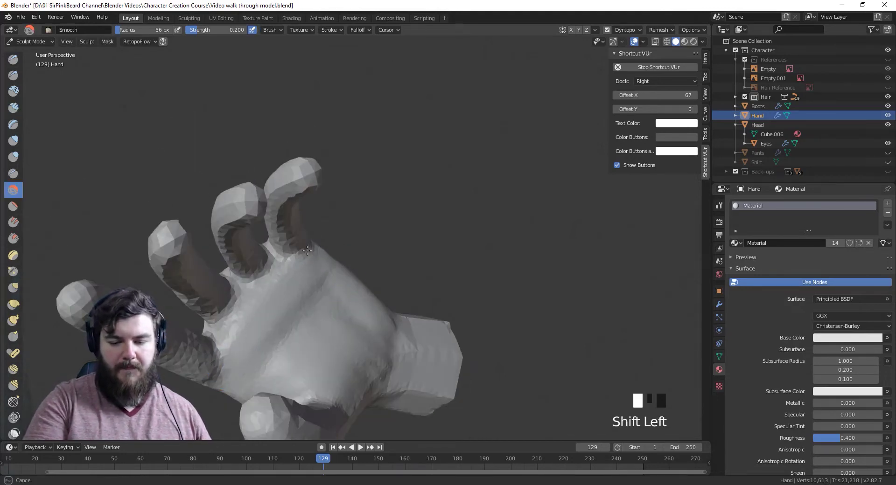
Step: Reduce the Clay Strips brush radius to 38 px for detail work at the finger bases
mouse_move(298, 266)
middle_mouse_down()
mouse_move(246, 292)
mouse_move(315, 315)
mouse_move(330, 294)
middle_mouse_up()
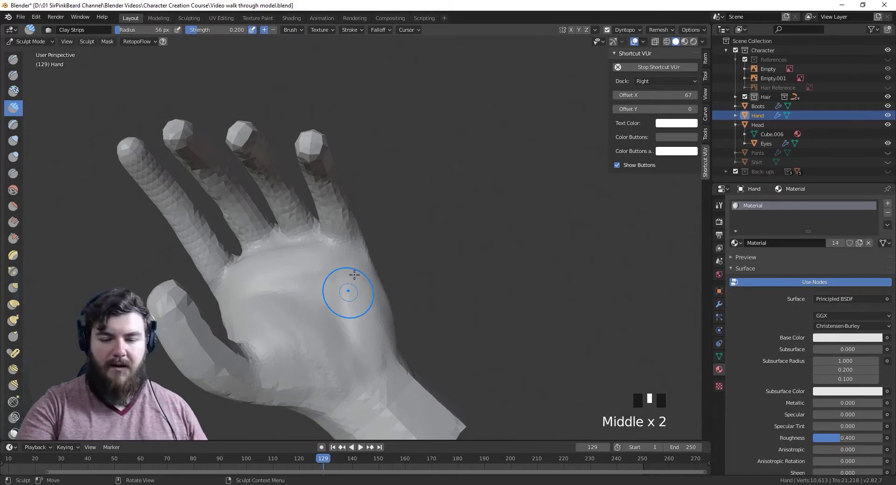
middle_click_drag(323, 254, 437, 275)
key("f")
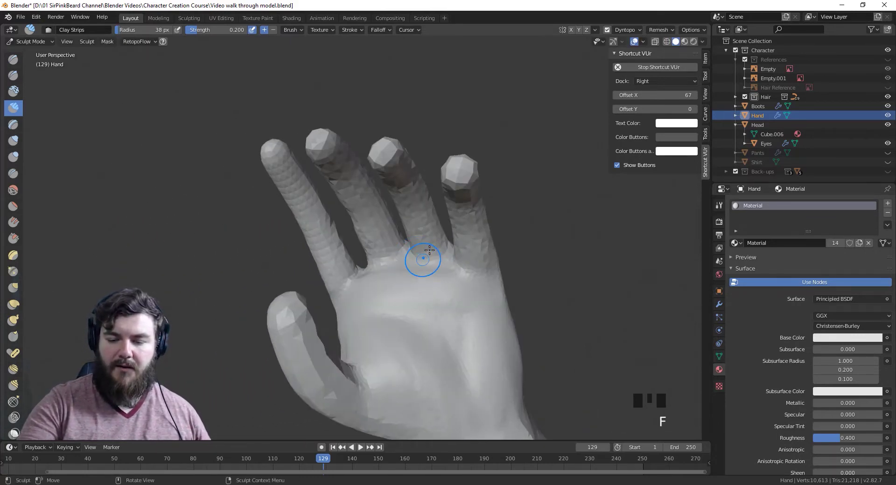
Step: Build up the palm-side finger bases with Clay Strips and smooth the strokes into the fingers and palm
left_click(425, 260)
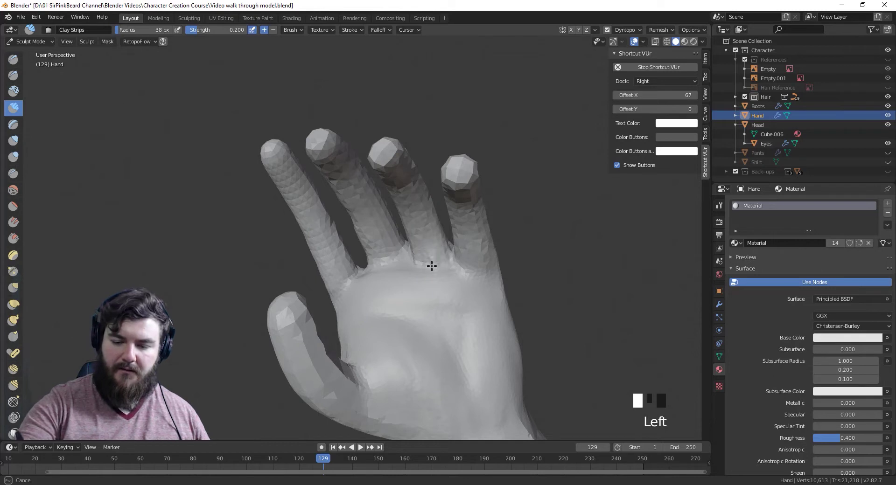
mouse_move(426, 229)
left_mouse_down()
mouse_move(490, 295)
mouse_move(406, 284)
left_mouse_up()
left_click_drag(482, 288, 420, 294)
mouse_move(349, 280)
left_mouse_down()
mouse_move(334, 284)
mouse_move(340, 243)
mouse_move(313, 249)
mouse_move(344, 272)
left_mouse_up()
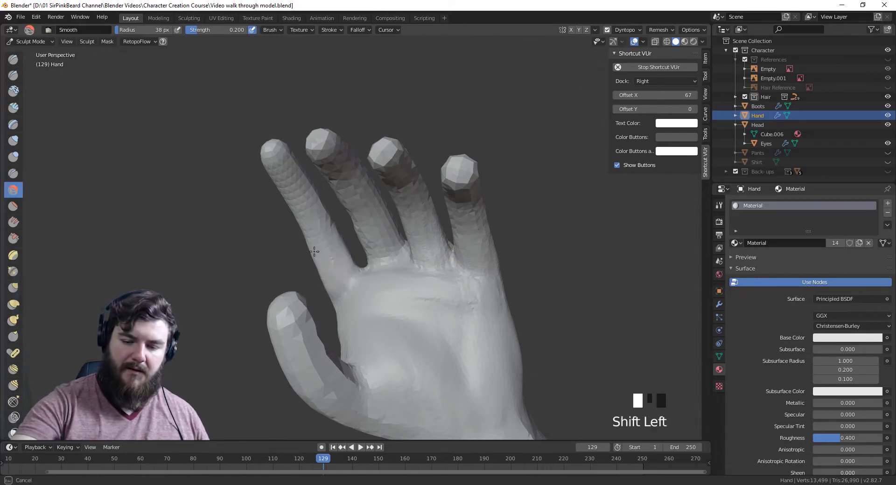
mouse_move(374, 214)
left_mouse_down("shift")
mouse_move(376, 240)
mouse_move(402, 259)
mouse_move(398, 233)
left_mouse_up("shift")
mouse_move(392, 236)
left_mouse_down("shift")
mouse_move(370, 236)
mouse_move(469, 269)
left_mouse_up("shift")
left_click_drag(432, 300, 492, 308, "shift")
Step: Carve creases where the finger bases meet the palm, using the Crease brush with a 41 px radius
middle_click_drag(492, 307, 496, 244)
key("shift+c")
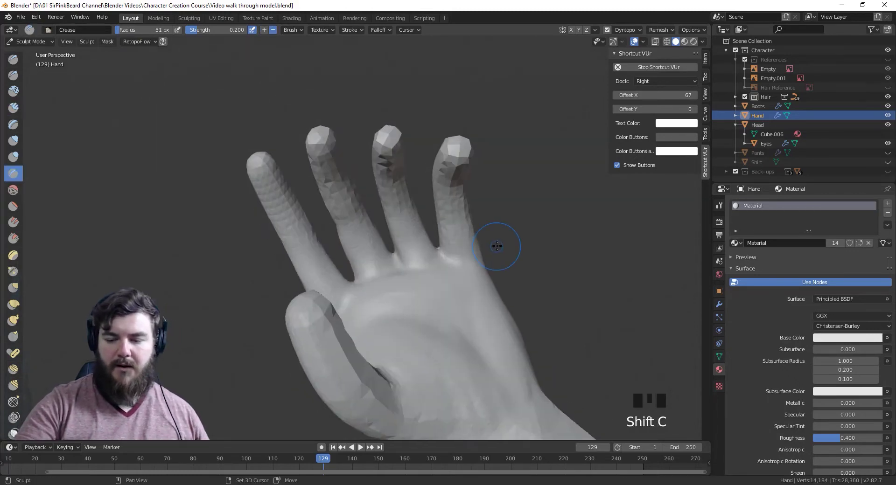
key("f")
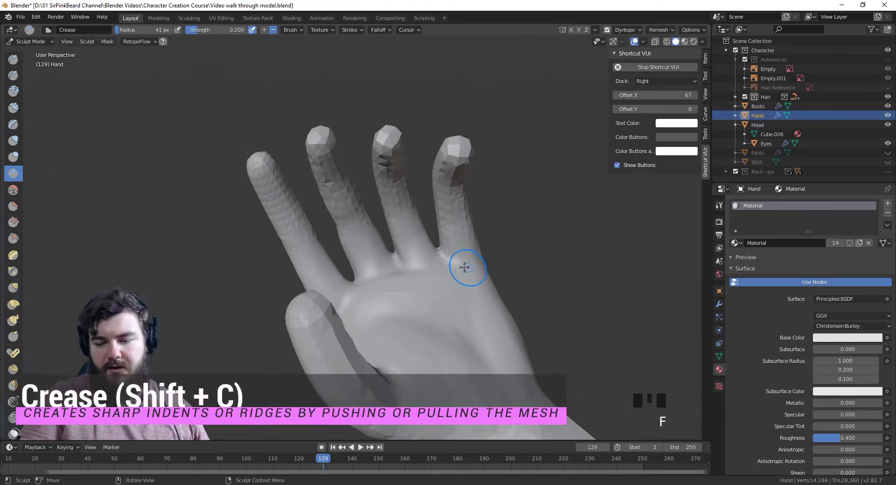
mouse_move(464, 267)
left_mouse_down()
mouse_move(490, 254)
mouse_move(438, 260)
left_mouse_up()
mouse_move(436, 258)
left_mouse_down()
mouse_move(444, 250)
mouse_move(402, 271)
left_mouse_up()
mouse_move(448, 255)
left_mouse_down()
mouse_move(389, 269)
mouse_move(376, 285)
left_mouse_up()
middle_click_drag(371, 295, 355, 296)
left_click_drag(355, 296, 338, 300)
mouse_move(360, 330)
middle_mouse_down()
mouse_move(490, 360)
mouse_move(495, 217)
mouse_move(345, 262)
mouse_move(371, 296)
middle_mouse_up()
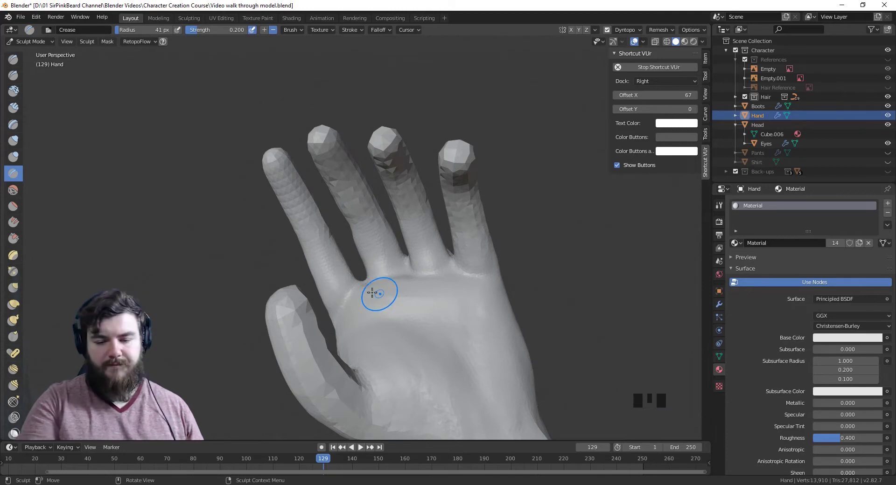
Step: Crease the joint lines on the palm side of the index finger
middle_click_drag(406, 247, 390, 244)
left_click(321, 269)
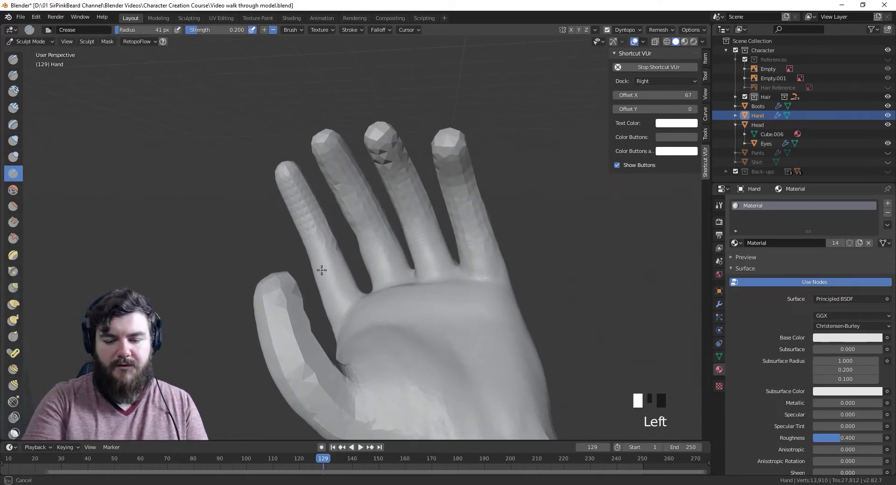
mouse_move(320, 270)
left_mouse_down()
mouse_move(310, 278)
mouse_move(310, 206)
mouse_move(318, 200)
mouse_move(307, 209)
left_mouse_up()
left_click_drag(306, 211, 289, 226)
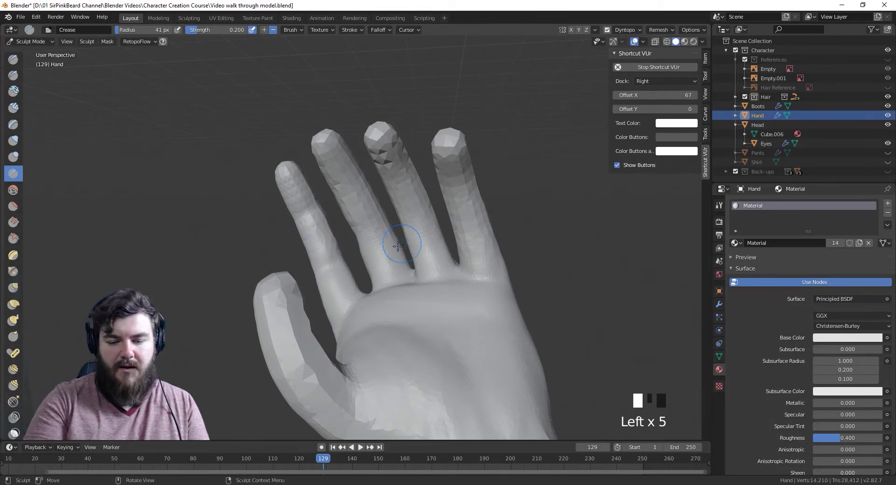
Step: Crease the joint lines on the palm side of the little, ring and middle fingers
middle_click_drag(398, 246, 490, 308)
middle_click_drag(488, 268, 470, 258)
mouse_move(470, 240)
left_mouse_down()
mouse_move(452, 235)
mouse_move(471, 230)
left_mouse_up()
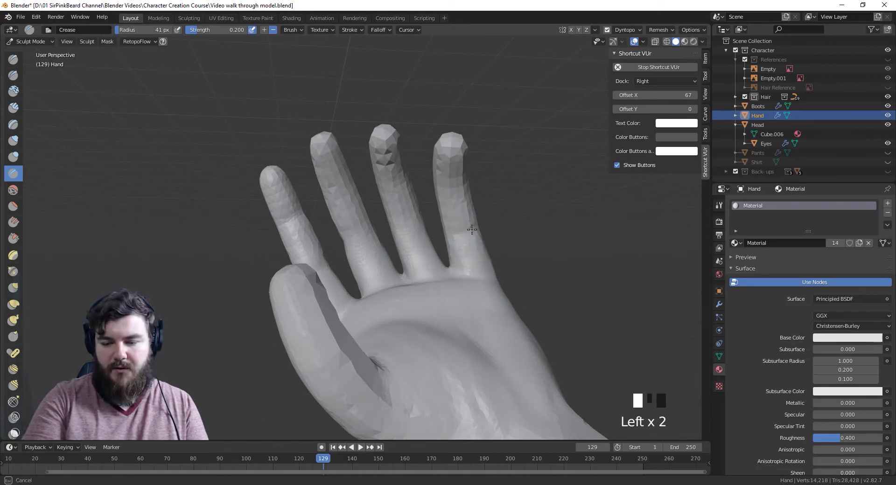
middle_click_drag(480, 220, 476, 182)
left_click(476, 181)
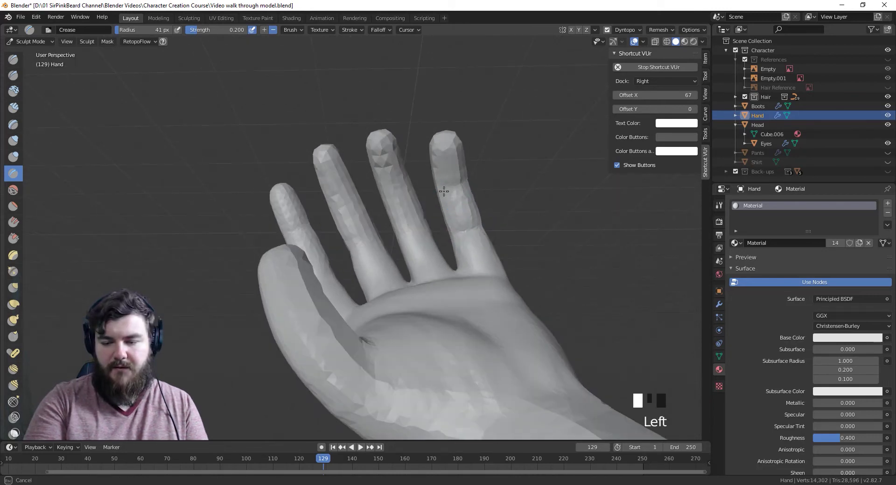
left_click_drag(444, 191, 439, 193)
left_click_drag(419, 229, 402, 228)
left_click_drag(399, 181, 383, 185)
mouse_move(359, 251)
left_mouse_down()
mouse_move(374, 242)
mouse_move(356, 191)
left_mouse_up()
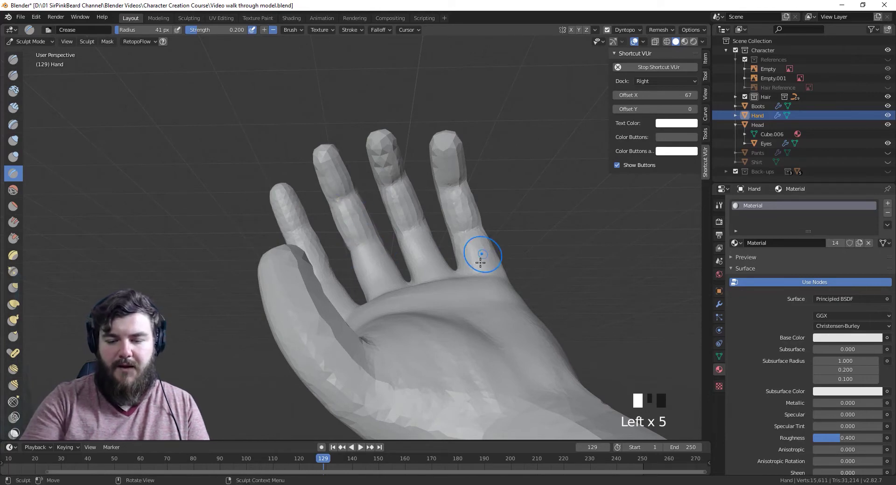
Step: Pull the thumb tip away from the fingers with the Grab brush at a 98 px radius
middle_click_drag(481, 254, 427, 326)
mouse_move(385, 356)
middle_mouse_down()
mouse_move(292, 340)
mouse_move(277, 362)
mouse_move(295, 335)
middle_mouse_up()
left_click(287, 340)
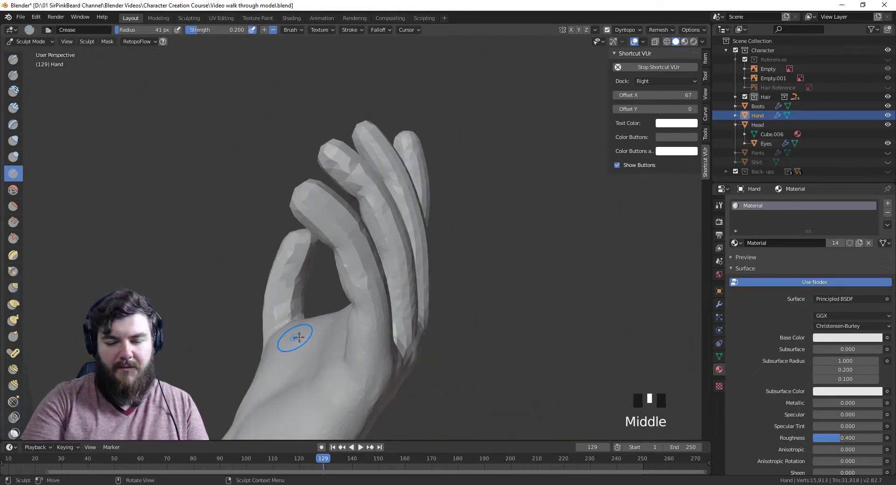
left_click(13, 305)
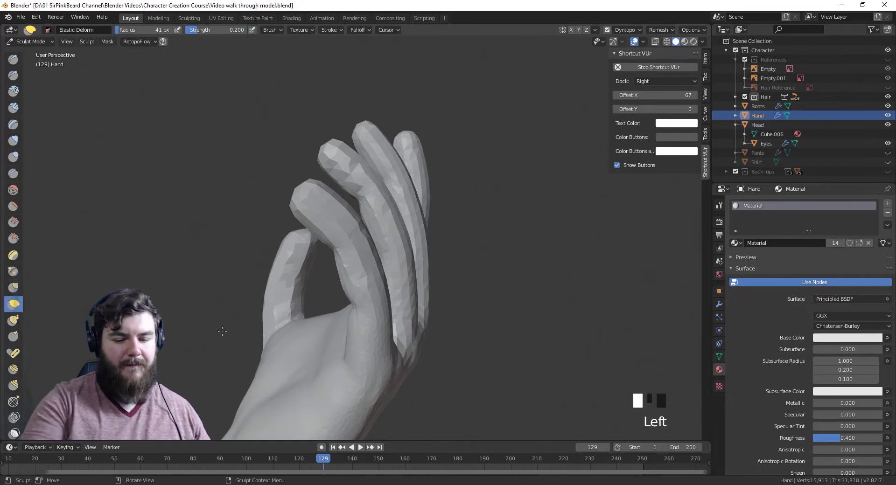
mouse_move(280, 299)
middle_mouse_down()
mouse_move(360, 288)
mouse_move(374, 276)
middle_mouse_up()
key("g")
key("f")
left_click(403, 286)
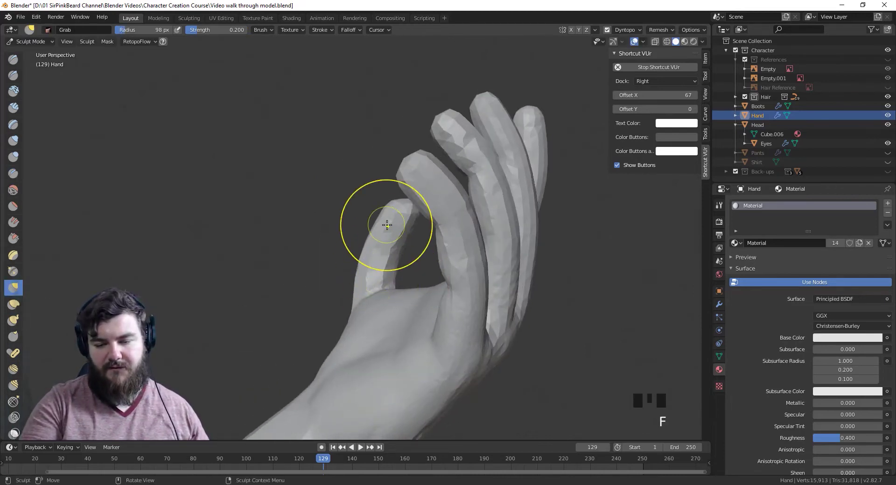
left_click_drag(386, 226, 379, 219)
mouse_move(396, 229)
left_mouse_down()
mouse_move(407, 230)
mouse_move(391, 207)
left_mouse_up()
left_click_drag(383, 205, 367, 201)
left_click_drag(364, 200, 367, 215)
left_click_drag(369, 234, 361, 233)
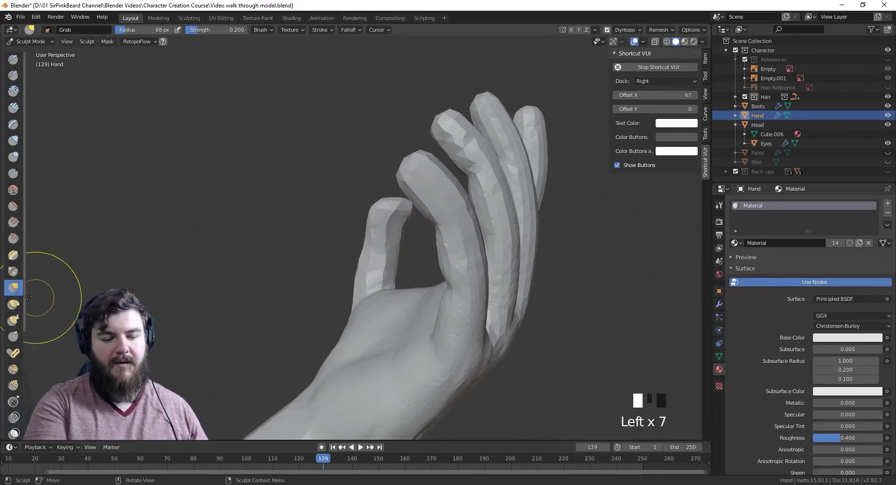
Step: Adjust the shape of the thumb tip with the Elastic Deform brush, changing its radius between strokes
left_click(13, 304)
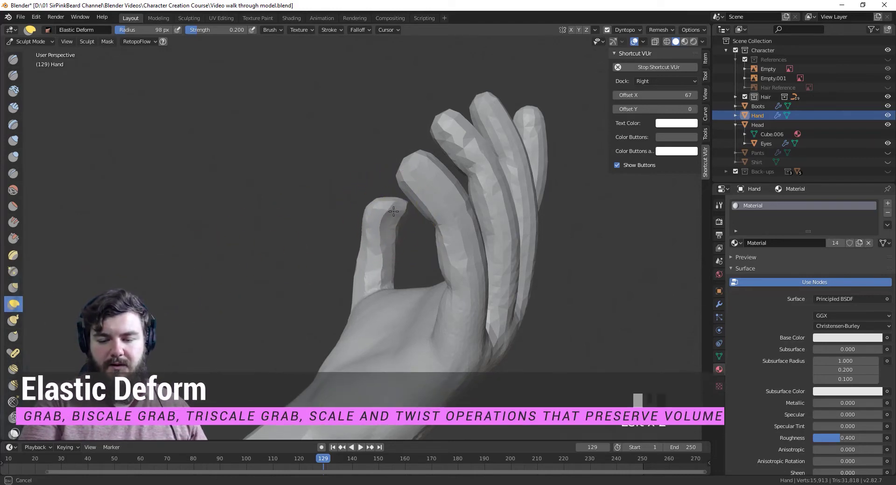
mouse_move(410, 260)
middle_mouse_down()
mouse_move(410, 370)
mouse_move(446, 245)
mouse_move(380, 280)
middle_mouse_up()
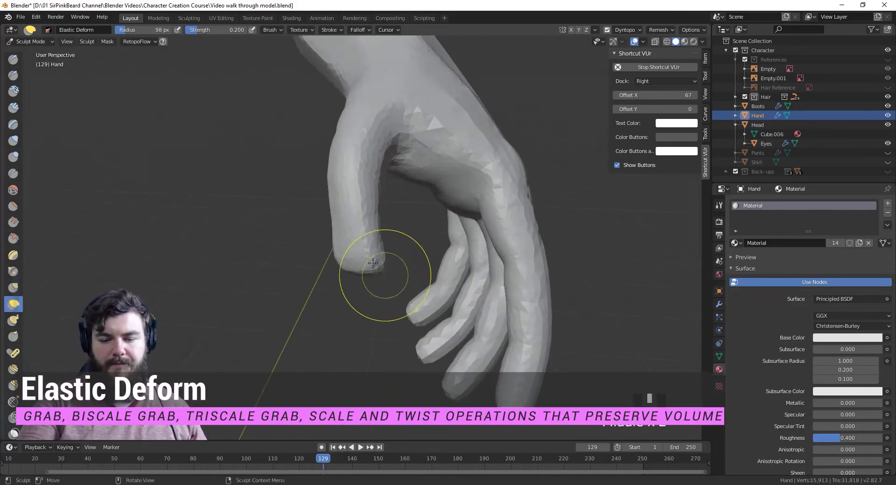
mouse_move(374, 271)
left_mouse_down()
mouse_move(382, 260)
mouse_move(364, 268)
left_mouse_up()
mouse_move(364, 269)
left_mouse_down()
mouse_move(355, 270)
mouse_move(372, 276)
mouse_move(369, 264)
left_mouse_up()
key("f")
left_click(433, 284)
left_click_drag(368, 264, 375, 273)
Step: Build up the pad of the thumb tip with Clay Strips at a 42 px radius
middle_click_drag(441, 292, 111, 280)
mouse_move(154, 187)
middle_mouse_down()
mouse_move(430, 176)
mouse_move(360, 239)
mouse_move(336, 224)
middle_mouse_up()
key("f")
key("f")
left_click(366, 206)
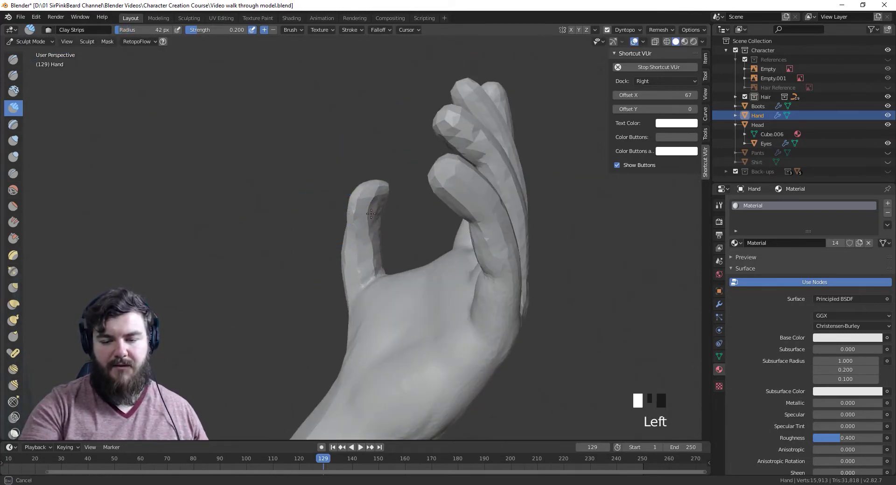
left_click_drag(370, 193, 369, 210)
Step: Refine the outline of the thumb tip with the Grab brush at a 95 px radius
mouse_move(369, 209)
middle_mouse_down()
mouse_move(411, 321)
mouse_move(410, 273)
mouse_move(387, 226)
mouse_move(401, 219)
mouse_move(368, 198)
middle_mouse_up()
key("g")
key("f")
left_click(412, 226)
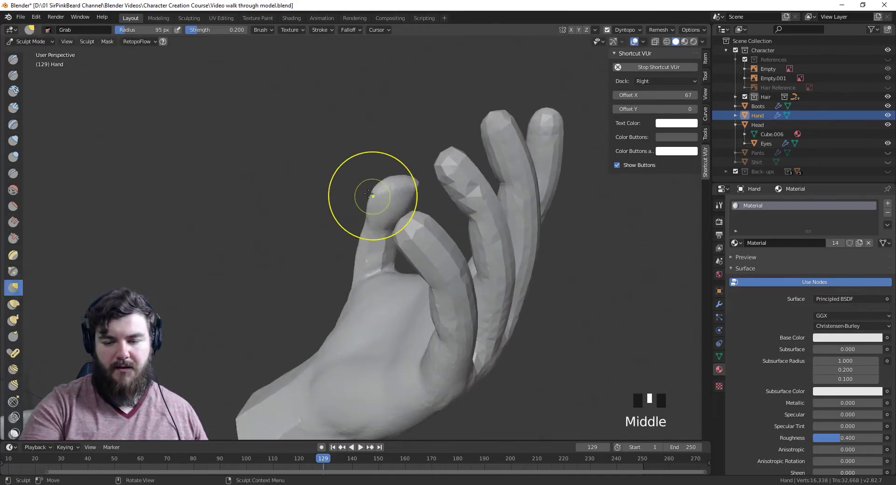
left_click_drag(368, 198, 378, 203)
left_click_drag(376, 202, 386, 196)
left_click_drag(387, 200, 383, 191)
left_click_drag(383, 194, 379, 208)
Step: Add volume to the inner side of the thumb tip with Clay Strips at a 53 px radius
mouse_move(379, 209)
middle_mouse_down()
mouse_move(406, 313)
mouse_move(402, 299)
middle_mouse_up()
middle_click_drag(402, 299, 396, 280)
middle_click_drag(397, 280, 390, 326)
mouse_move(348, 246)
middle_mouse_down()
mouse_move(280, 214)
mouse_move(308, 196)
mouse_move(346, 95)
mouse_move(334, 210)
mouse_move(320, 246)
middle_mouse_up()
key("c")
key("f")
left_click(300, 206)
left_click_drag(314, 259, 308, 271)
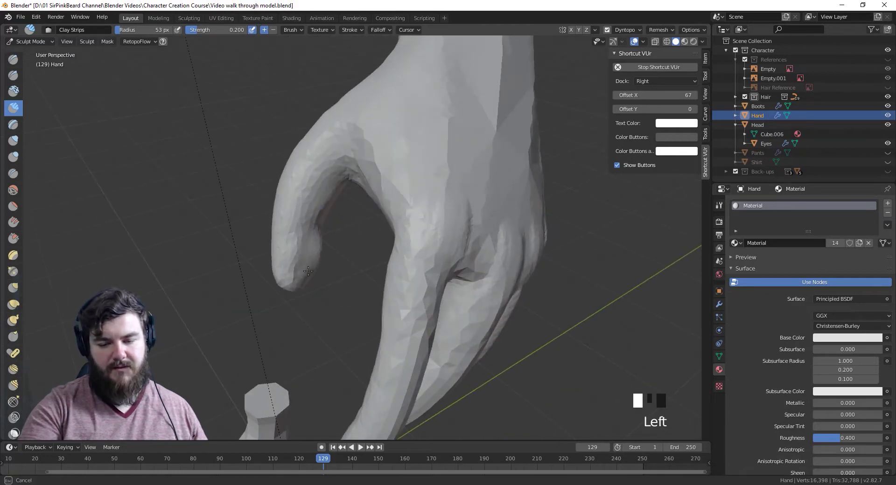
middle_click_drag(435, 201, 304, 230)
left_click_drag(304, 230, 302, 224)
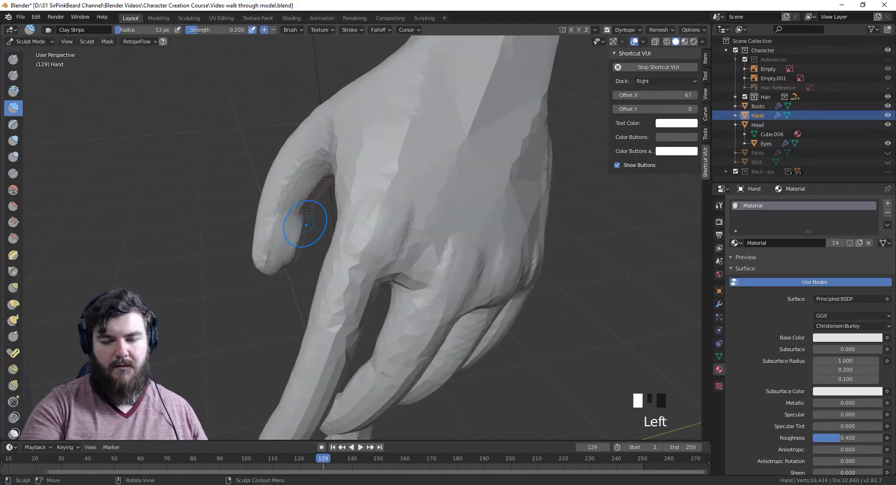
middle_click_drag(302, 224, 319, 183)
left_click_drag(319, 183, 321, 182)
Step: Touch up the palm side of the thumb with Clay Strips and smooth the surface
mouse_move(321, 181)
middle_mouse_down()
mouse_move(334, 89)
mouse_move(327, 73)
middle_mouse_up()
mouse_move(323, 158)
middle_mouse_down()
mouse_move(314, 192)
mouse_move(330, 248)
mouse_move(309, 183)
middle_mouse_up()
left_click(325, 251)
scroll(335, 253, "up", 4)
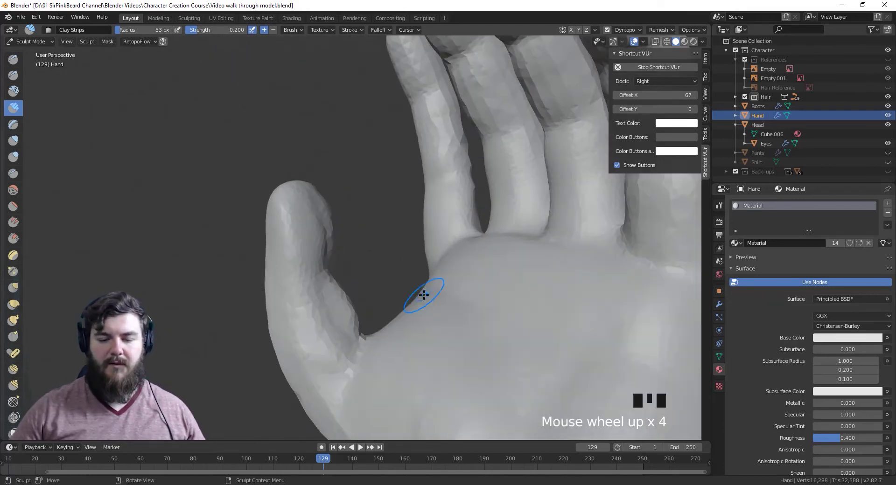
mouse_move(414, 300)
middle_mouse_down()
mouse_move(362, 288)
mouse_move(376, 280)
middle_mouse_up()
mouse_move(376, 280)
left_mouse_down("shift")
mouse_move(391, 310)
mouse_move(396, 289)
left_mouse_up("shift")
left_click_drag(420, 205, 427, 161, "shift")
middle_click_drag(430, 190, 368, 163)
mouse_move(369, 163)
left_mouse_down()
mouse_move(384, 161)
mouse_move(364, 164)
left_mouse_up()
Step: Push in the outer side of the thumb tip with the Grab brush at a 162 px radius
middle_click_drag(378, 295, 523, 216)
scroll(500, 250, "down", 5)
middle_click_drag(499, 251, 394, 312)
scroll(366, 223, "up", 3)
key("g")
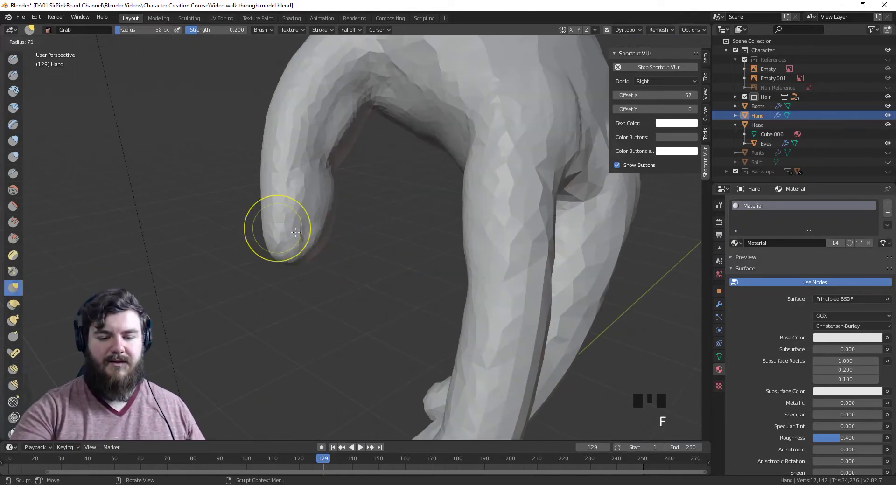
key("f")
left_click(288, 210)
left_click_drag(276, 210, 288, 212)
left_click_drag(275, 212, 287, 214)
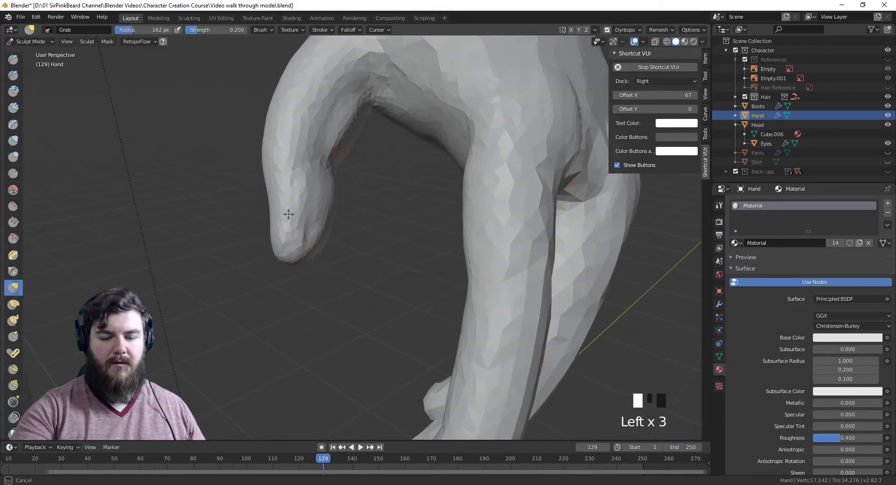
Step: Reshape the thumb tip seen end-on and from the side with the 162 px Grab brush
mouse_move(355, 237)
middle_mouse_down()
mouse_move(434, 205)
mouse_move(455, 185)
mouse_move(362, 156)
middle_mouse_up()
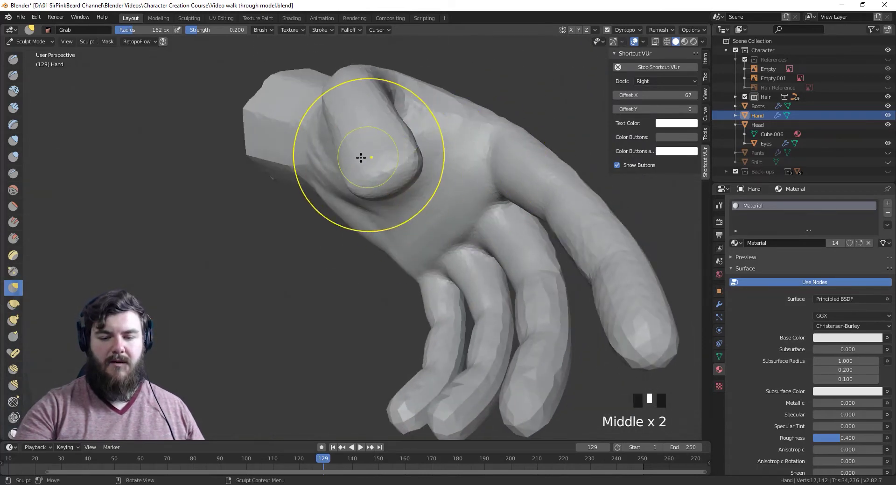
mouse_move(362, 155)
left_mouse_down()
mouse_move(352, 166)
mouse_move(402, 141)
left_mouse_up()
left_click_drag(411, 137, 399, 140)
left_click_drag(400, 142, 373, 150)
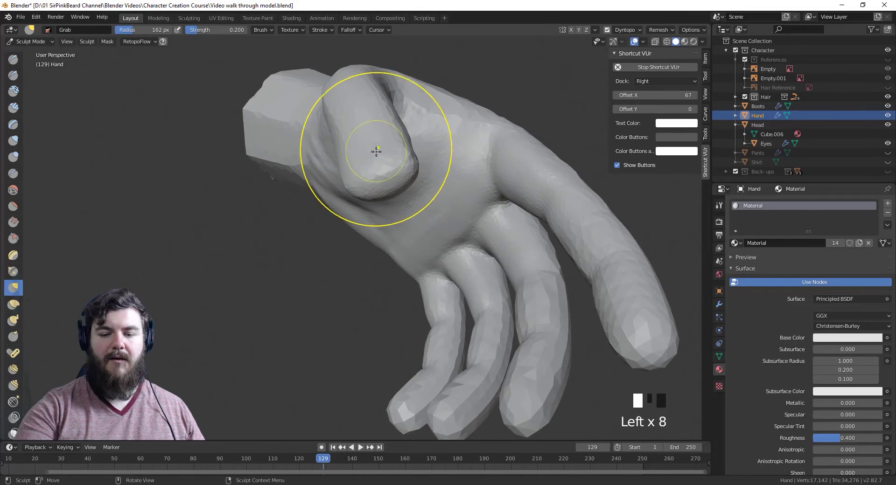
middle_click_drag(374, 149, 448, 179)
left_click_drag(448, 180, 426, 160)
Step: Adjust the inner contour of the thumb's middle section with the Grab brush at a 99 px radius
middle_click_drag(474, 150, 483, 179)
key("f")
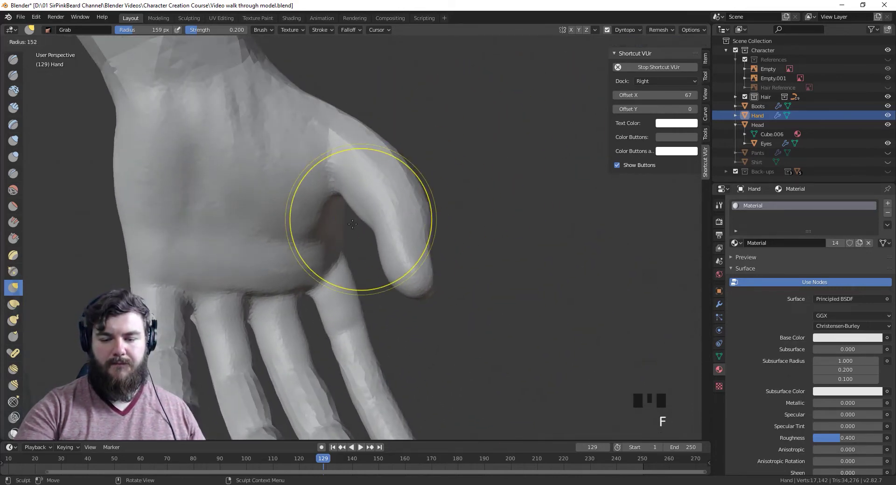
left_click(408, 219)
mouse_move(362, 210)
left_mouse_down()
mouse_move(368, 205)
mouse_move(387, 227)
left_mouse_up()
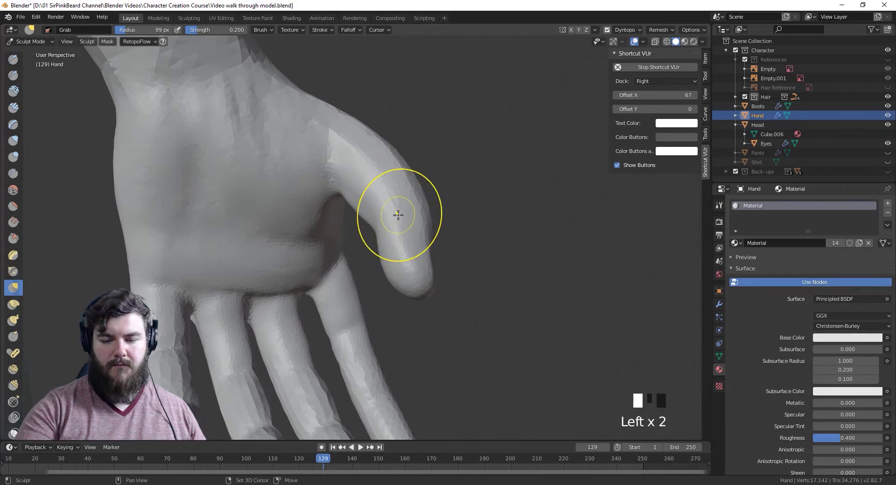
Step: Crease the thumb's joint and base on the palm side with the Crease brush at a 46 px radius
key("shift+c")
mouse_move(398, 214)
middle_mouse_down()
mouse_move(364, 232)
mouse_move(322, 236)
middle_mouse_up()
key("f")
left_click(351, 238)
left_click(322, 236)
left_click_drag(326, 236, 318, 235)
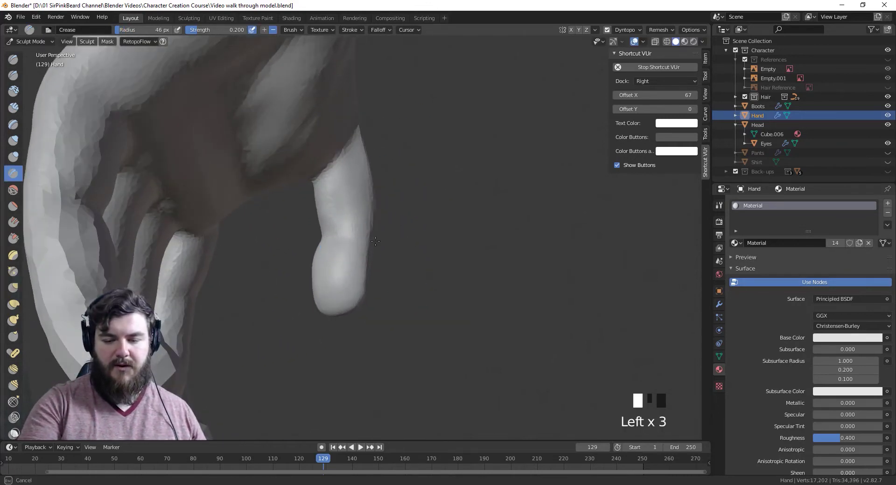
left_click(353, 149)
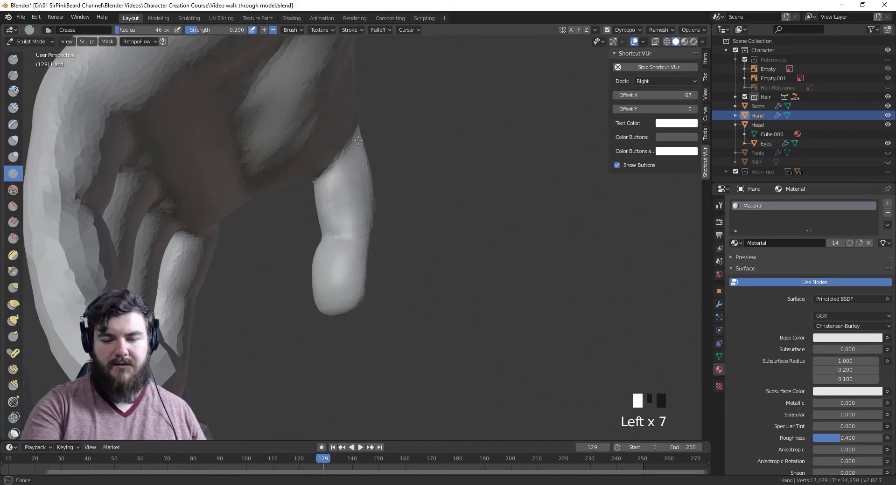
Step: Mark a crease in the middle of the palm beside the thumb muscle
mouse_move(346, 179)
middle_mouse_down()
mouse_move(406, 216)
mouse_move(382, 263)
mouse_move(462, 233)
mouse_move(478, 254)
mouse_move(477, 318)
mouse_move(485, 170)
mouse_move(499, 220)
middle_mouse_up()
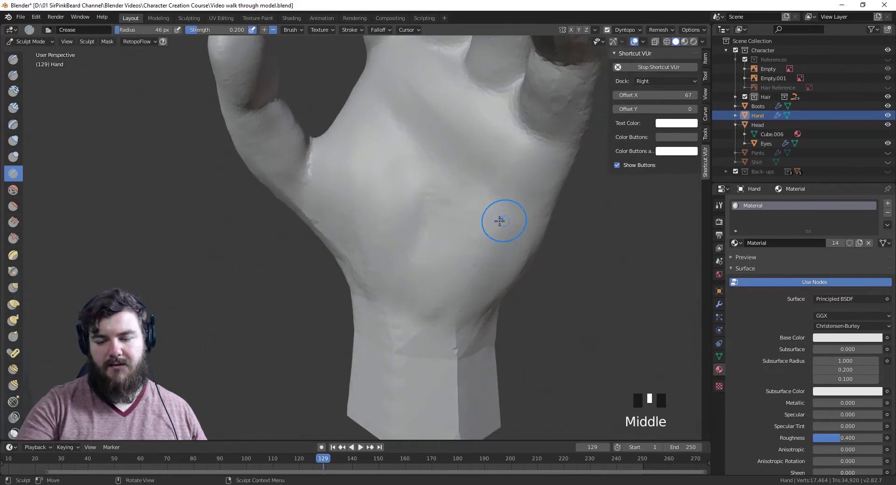
left_click(428, 213)
left_click(440, 200)
left_click(438, 206)
left_click(439, 206)
left_click(439, 206)
left_click_drag(430, 229, 426, 239)
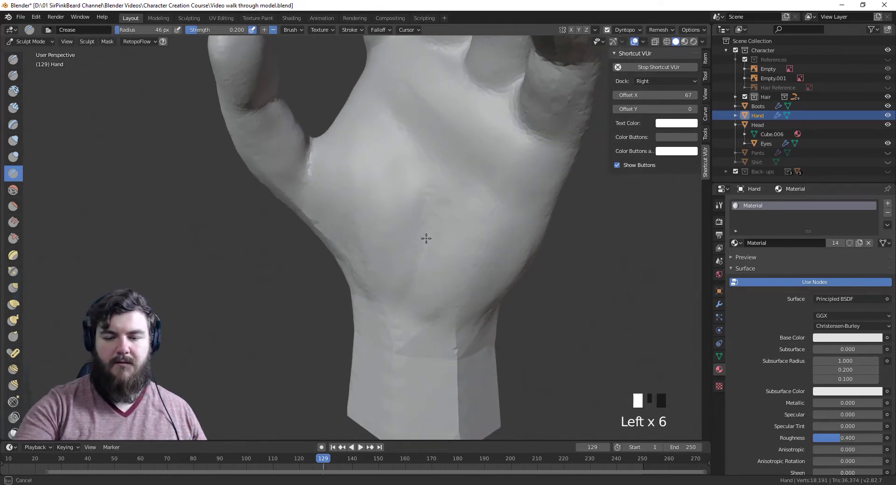
Step: Carve the diagonal crease across the palm below the finger pad
left_click_drag(447, 161, 536, 203)
left_click_drag(374, 101, 541, 206)
mouse_move(466, 168)
left_mouse_down()
mouse_move(555, 202)
mouse_move(488, 186)
left_mouse_up()
Step: Deepen the vertical palm crease along the thumb muscle down toward the wrist
mouse_move(383, 98)
left_mouse_down()
mouse_move(392, 103)
mouse_move(414, 289)
left_mouse_up()
left_click_drag(415, 288, 426, 221)
middle_click_drag(426, 221, 441, 277)
left_click(442, 278)
left_click(409, 304)
left_click(406, 270)
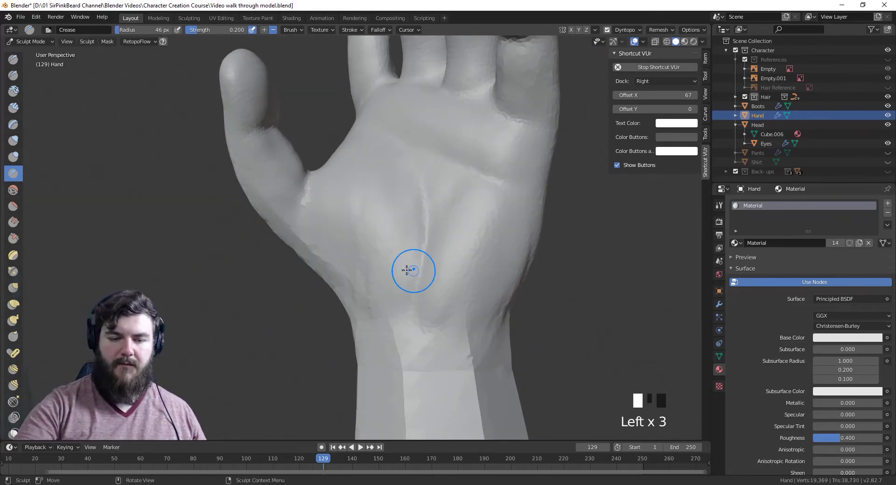
Step: Build up the thumb muscle beside the vertical crease with Clay Strips and smooth the strokes
left_click(13, 108)
left_click(361, 296)
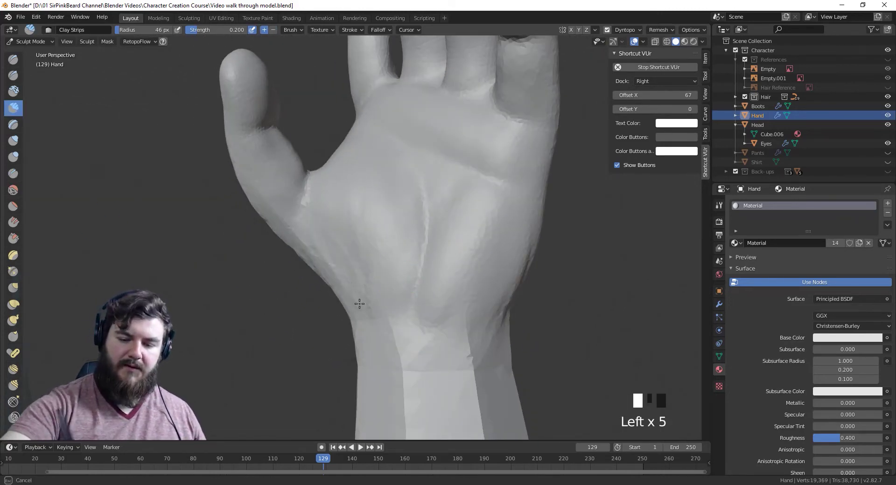
left_click_drag(392, 295, 422, 196)
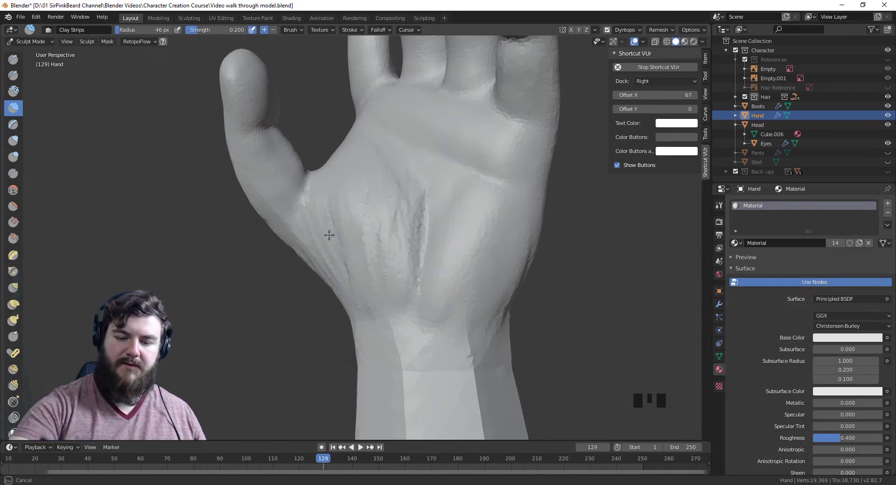
left_click_drag(320, 226, 360, 301, "shift")
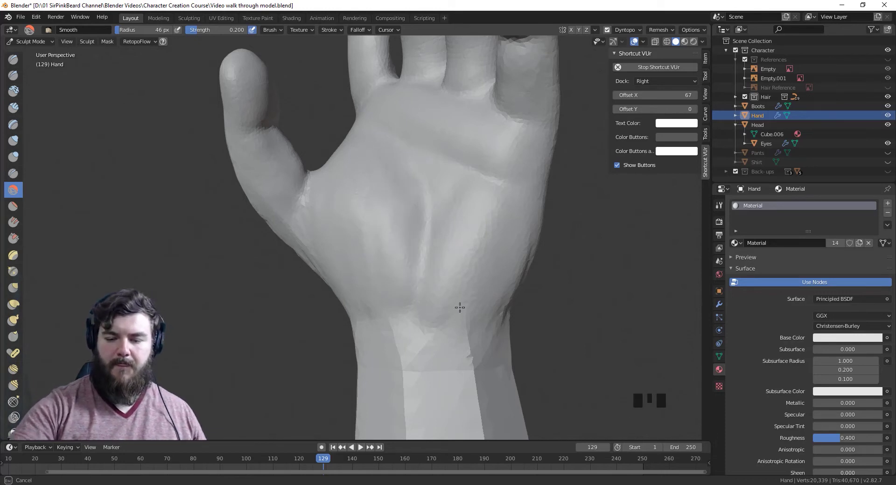
Step: Smooth the heel of the palm and reshape the thumb with the Grab brush at a radius of about 97 px
left_click_drag(459, 307, 510, 265, "shift")
key("f")
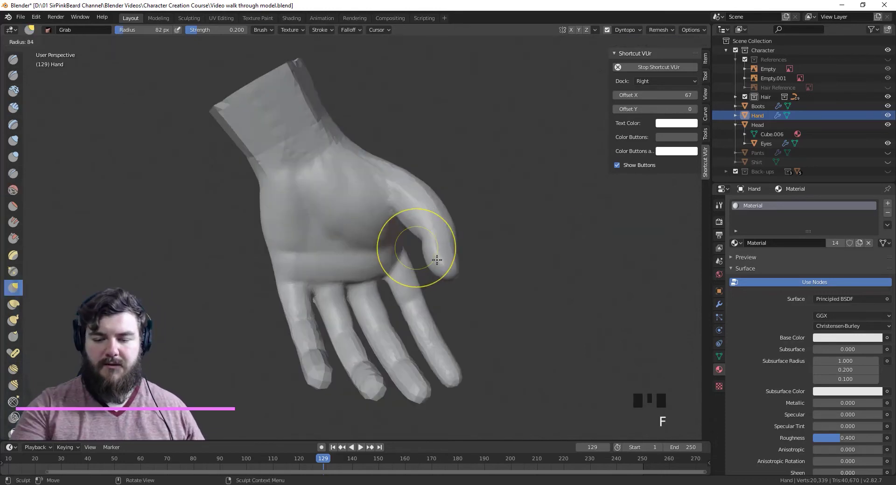
left_click(439, 259)
mouse_move(428, 256)
left_mouse_down()
mouse_move(436, 256)
mouse_move(422, 247)
mouse_move(416, 220)
left_mouse_up()
left_click_drag(416, 220, 422, 218)
mouse_move(453, 214)
middle_mouse_down()
mouse_move(472, 243)
mouse_move(440, 250)
mouse_move(400, 210)
middle_mouse_up()
left_click_drag(378, 224, 400, 200)
mouse_move(400, 200)
middle_mouse_down()
mouse_move(386, 276)
mouse_move(216, 307)
middle_mouse_up()
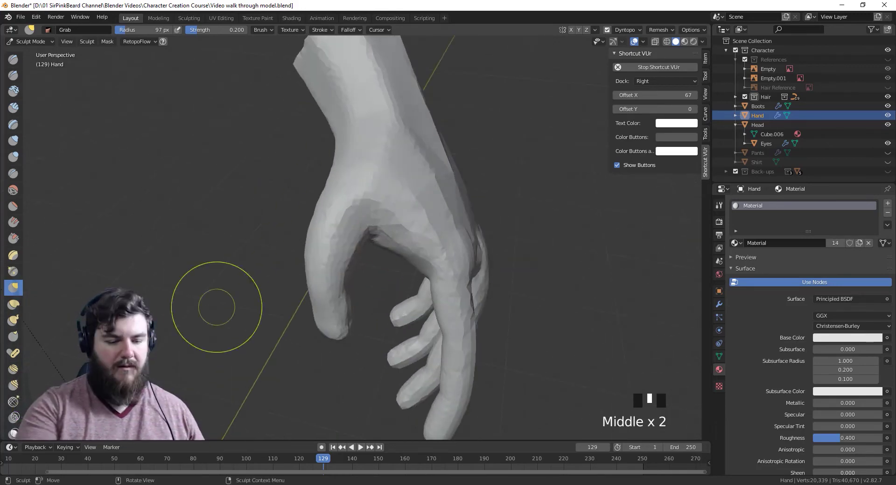
Step: Reshape the webbing between thumb and index finger using Elastic Deform at a 77 px radius, and smooth the surrounding surface
left_click(14, 304)
key("f")
key("f")
left_click(395, 249)
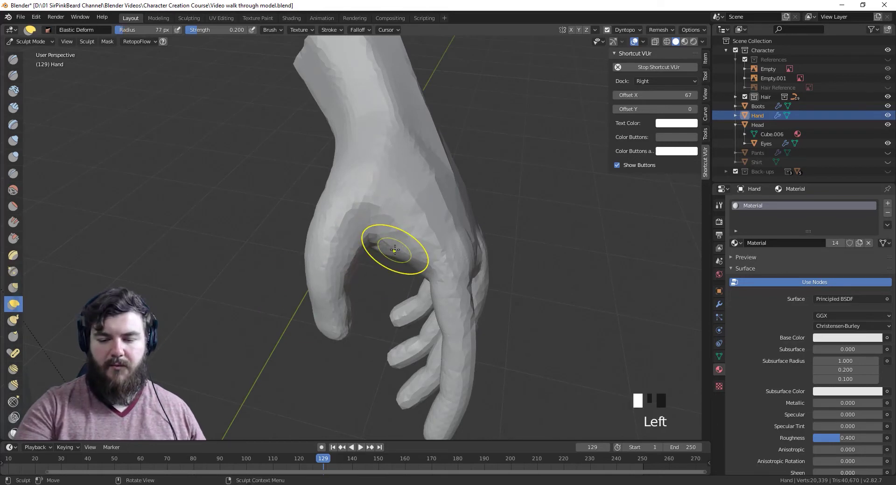
left_click_drag(395, 249, 408, 261)
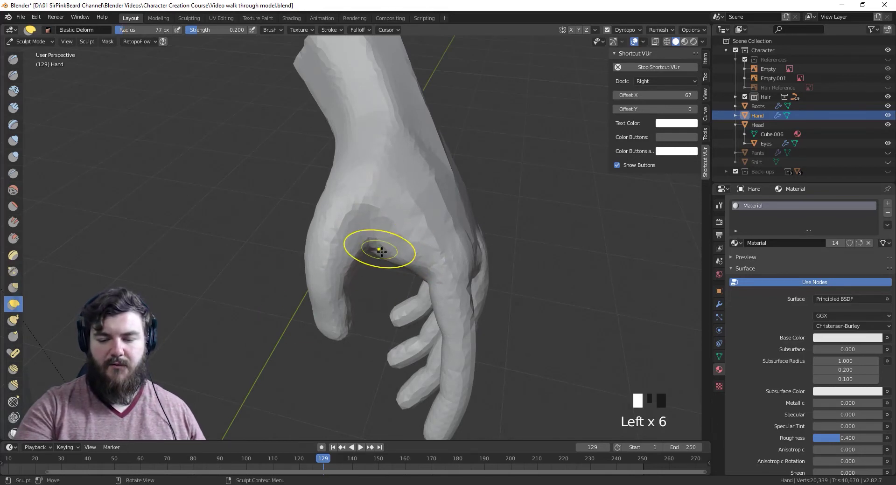
middle_click_drag(382, 251, 317, 216)
left_click(310, 213, "shift")
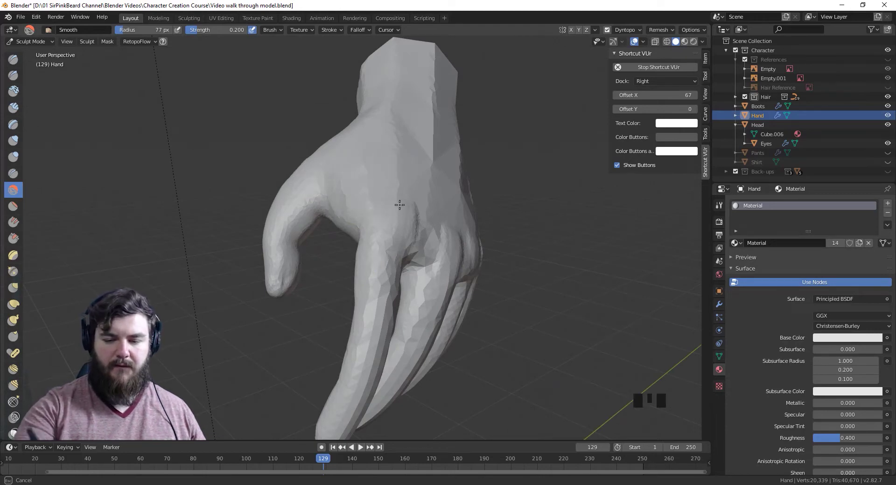
mouse_move(366, 296)
middle_mouse_down()
mouse_move(453, 264)
mouse_move(415, 264)
middle_mouse_up()
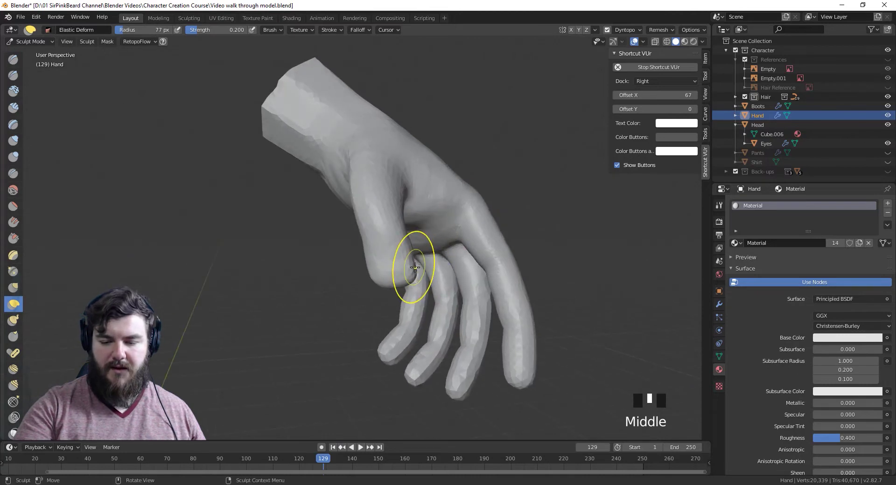
Step: Adjust the tip of the thumb with Elastic Deform and smooth the thumb from its tip to its base
left_click_drag(415, 267, 410, 278)
middle_click_drag(409, 279, 355, 285)
left_click_drag(355, 285, 355, 295, "shift")
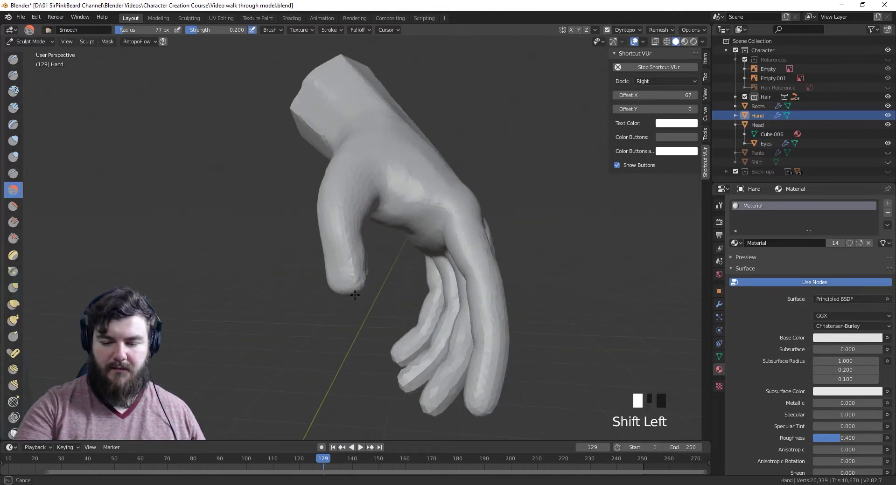
middle_click_drag(343, 295, 393, 256)
left_click_drag(360, 240, 358, 197, "shift")
middle_click_drag(358, 197, 371, 159)
left_click_drag(371, 158, 366, 180, "shift")
Step: Adjust the shape around the index finger's base with the Grab brush
mouse_move(465, 225)
middle_mouse_down()
mouse_move(451, 157)
mouse_move(490, 216)
mouse_move(430, 242)
mouse_move(407, 229)
middle_mouse_up()
key("g")
left_click(467, 224)
left_click(447, 218)
Step: Carve the outline of the thumbnail into the thumb tip with the Crease brush at a 36 px radius
key("shift+c")
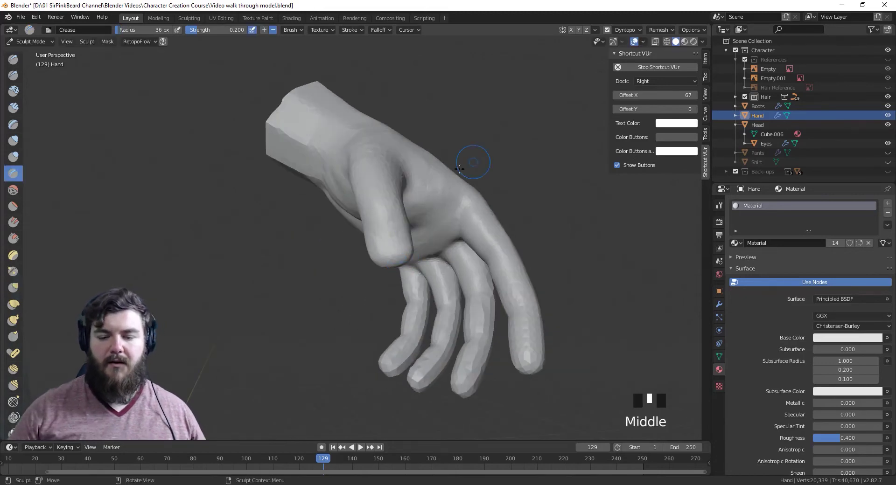
scroll(459, 168, "up", 4)
left_click_drag(415, 249, 420, 283)
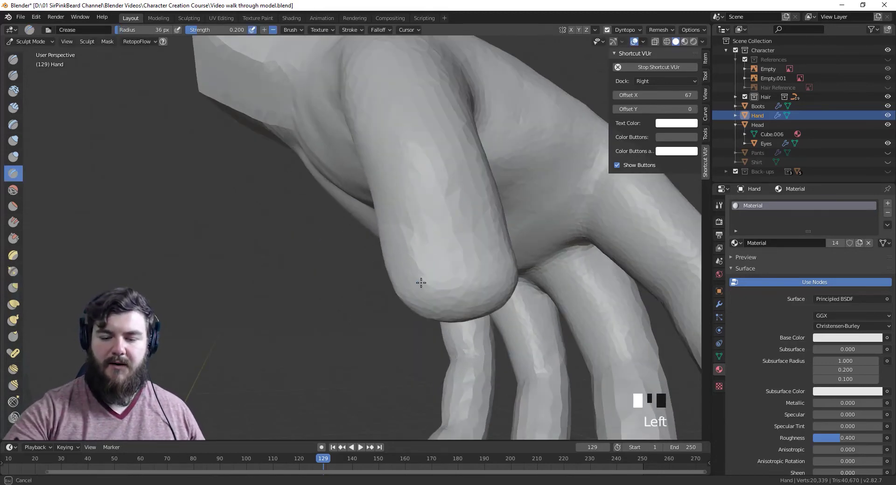
mouse_move(415, 183)
left_mouse_down()
mouse_move(430, 182)
mouse_move(413, 204)
mouse_move(456, 186)
mouse_move(498, 250)
mouse_move(493, 238)
left_mouse_up()
mouse_move(491, 236)
left_mouse_down()
mouse_move(498, 262)
mouse_move(489, 263)
mouse_move(414, 238)
mouse_move(476, 199)
mouse_move(480, 210)
left_mouse_up()
left_click_drag(481, 210, 493, 229)
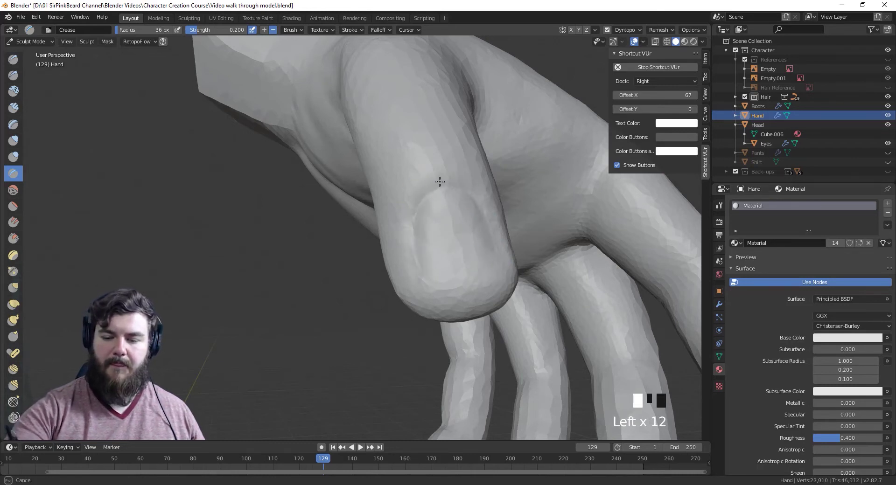
mouse_move(440, 181)
left_mouse_down()
mouse_move(497, 263)
mouse_move(467, 322)
left_mouse_up()
middle_click_drag(534, 295, 444, 340)
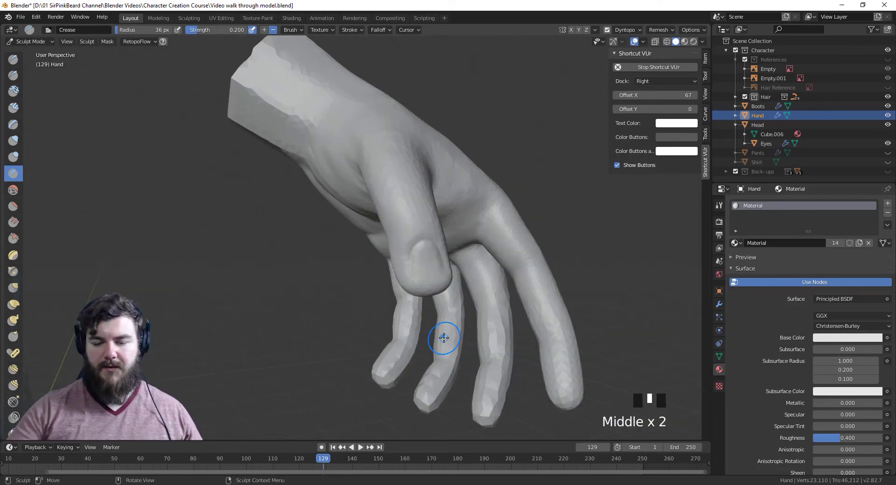
Step: Refine the shape of the thumbnail and thumb tip using the Grab brush at a 63 px radius
key("g")
key("f")
left_click(425, 246)
mouse_move(424, 246)
left_mouse_down()
mouse_move(419, 251)
mouse_move(434, 249)
mouse_move(418, 268)
left_mouse_up()
left_click(419, 266)
left_click(423, 269)
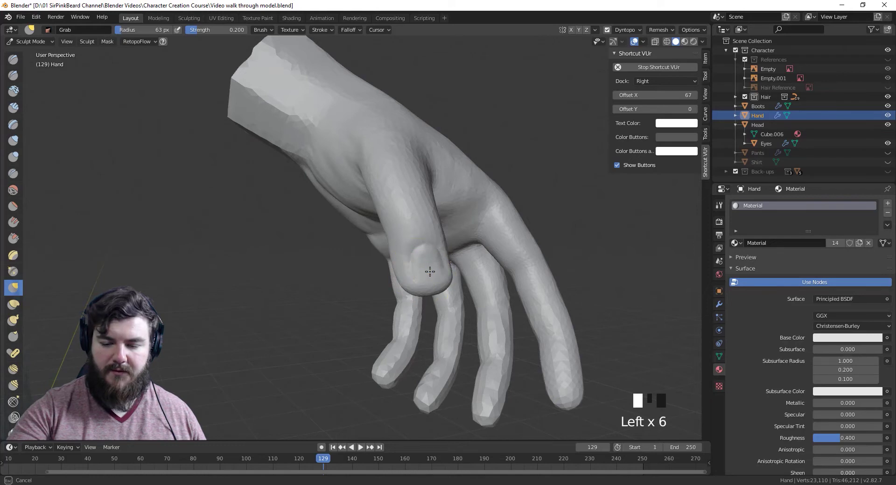
left_click(436, 271)
left_click(424, 270)
left_click(428, 275)
Step: Build up the middle finger's knuckle on the back of the hand with Clay Strips at a 33 px radius
middle_click_drag(528, 304, 574, 350)
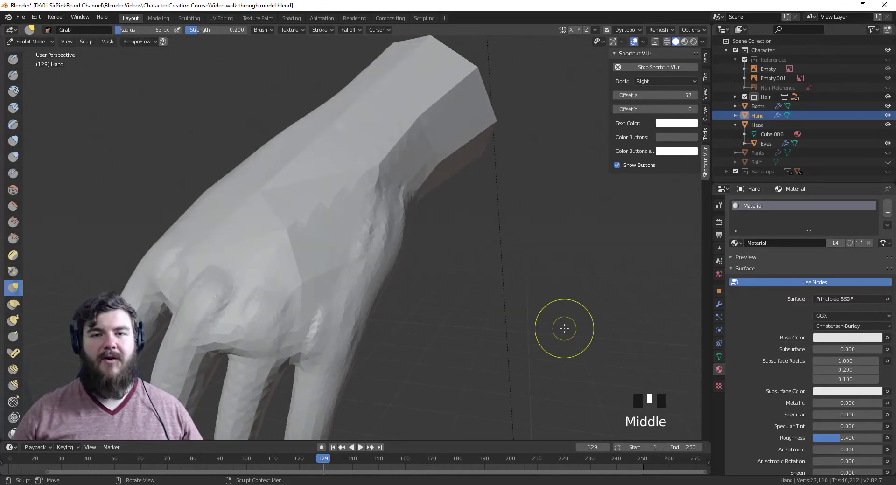
scroll(513, 353, "down", 4)
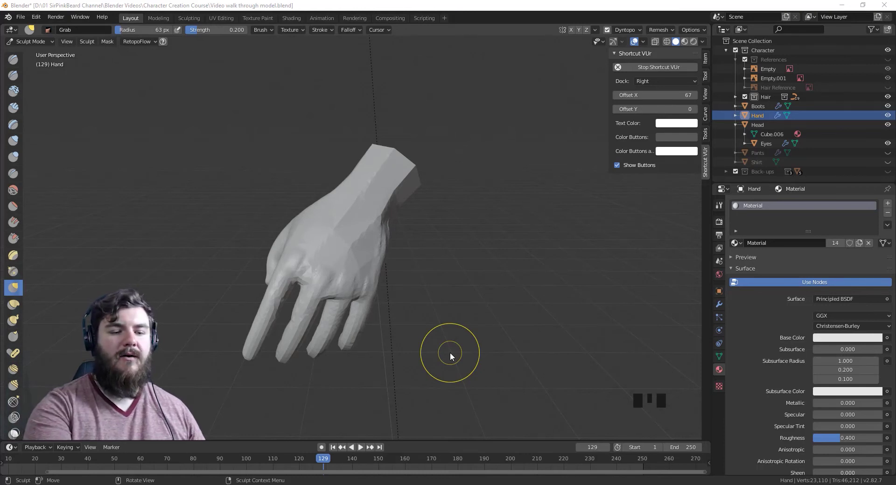
left_click(13, 107)
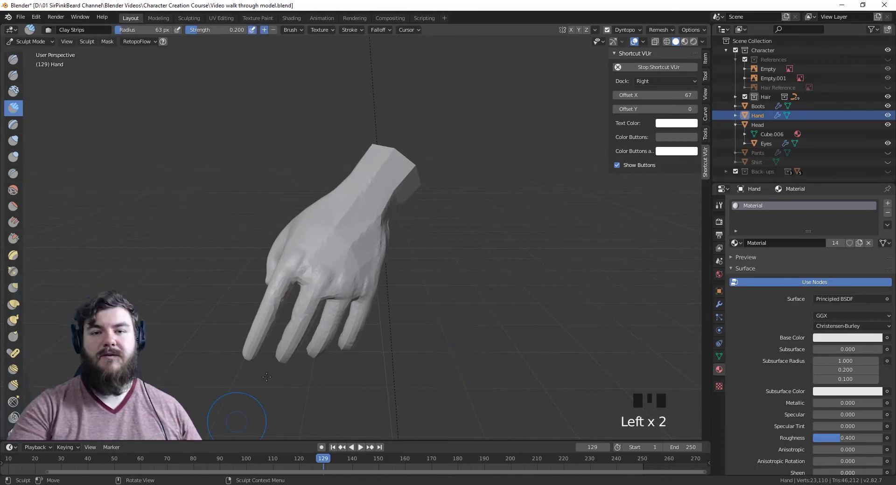
key("f")
left_click(363, 217)
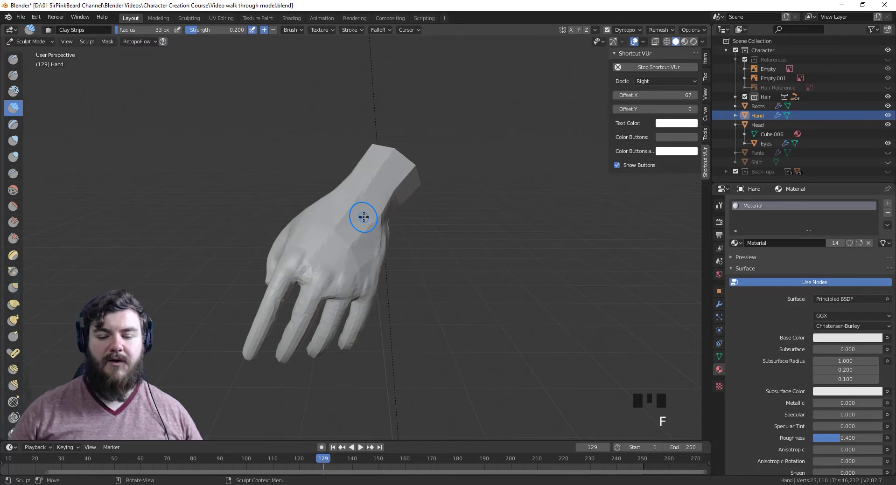
scroll(363, 217, "up", 3)
middle_click_drag(360, 344, 486, 269, "shift")
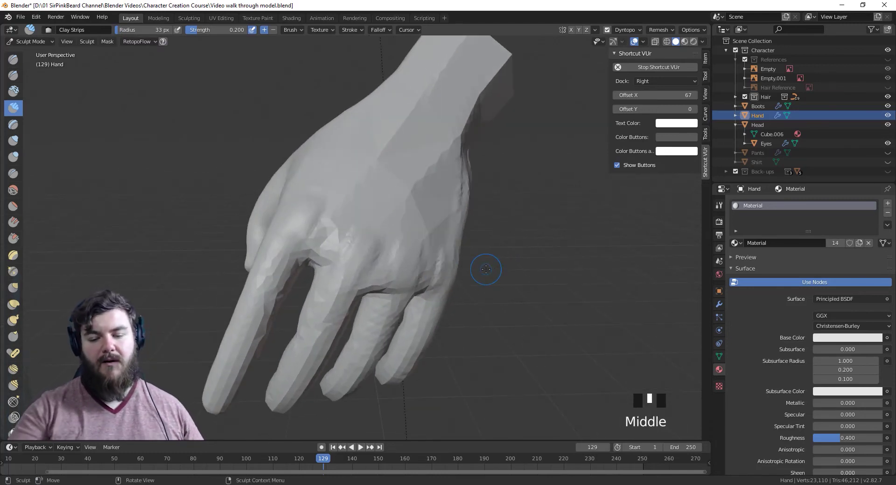
left_click(351, 252)
left_click_drag(354, 254, 354, 258)
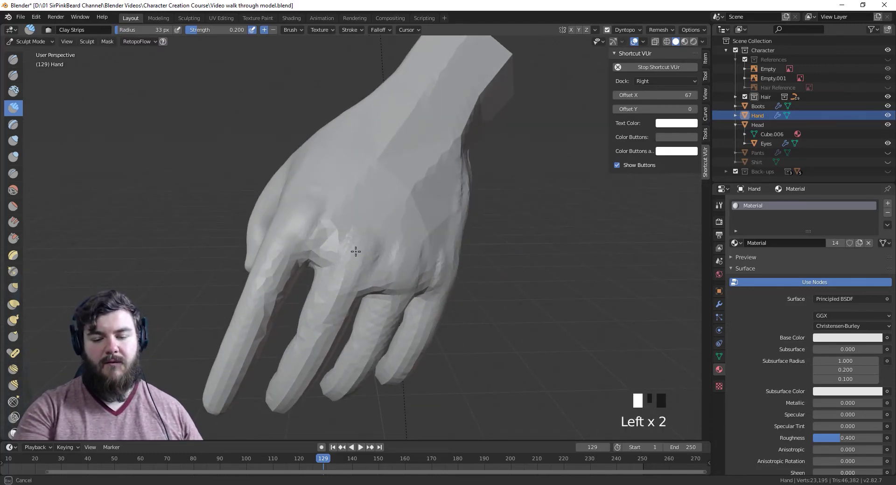
Step: Add clay to the knuckles of the ring, little and index fingers
middle_click_drag(426, 283, 365, 260)
left_click(340, 260)
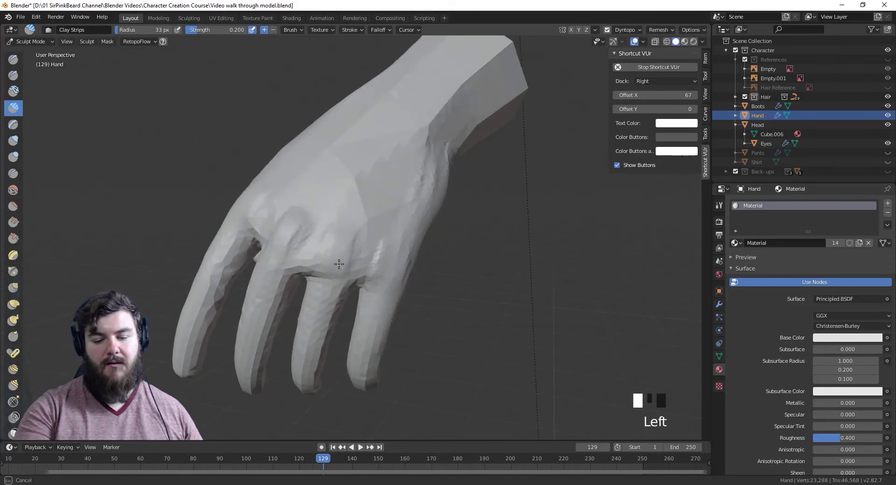
left_click_drag(392, 260, 389, 278)
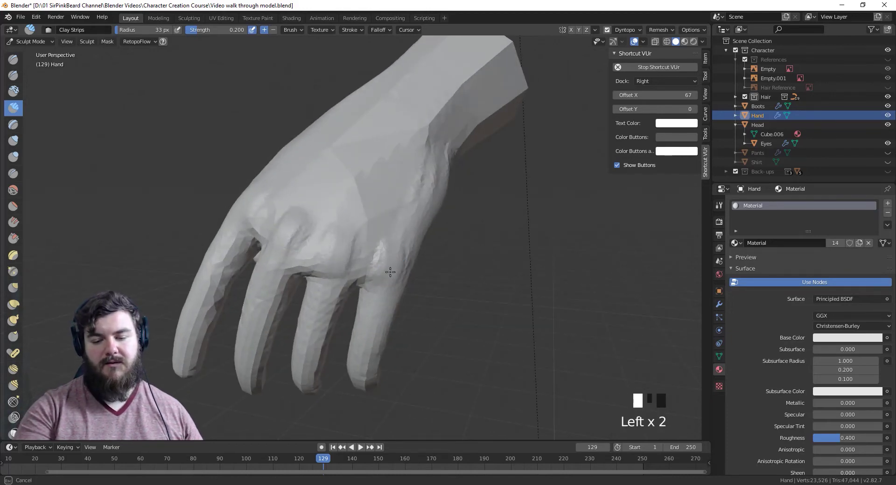
middle_click_drag(408, 281, 436, 304)
left_click(295, 262)
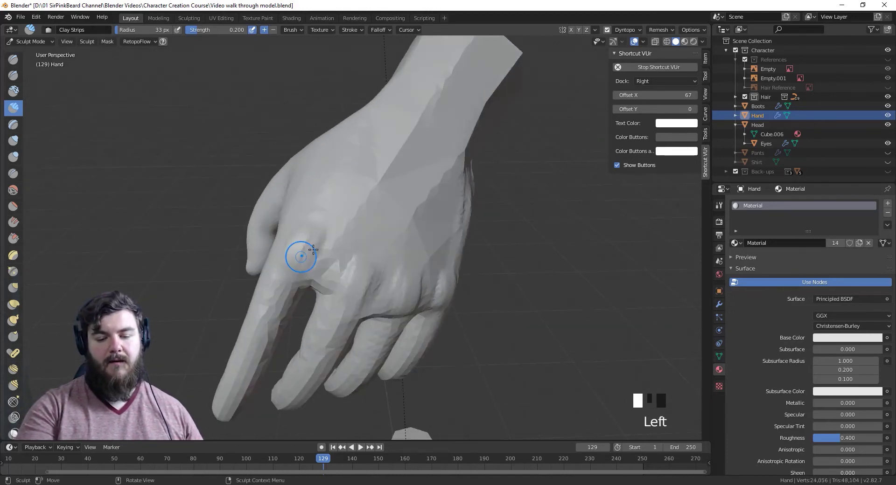
Step: Build up the tendons running from the knuckles toward the wrist with Clay Strips at a 30 px radius
middle_click_drag(374, 274, 353, 251, "shift")
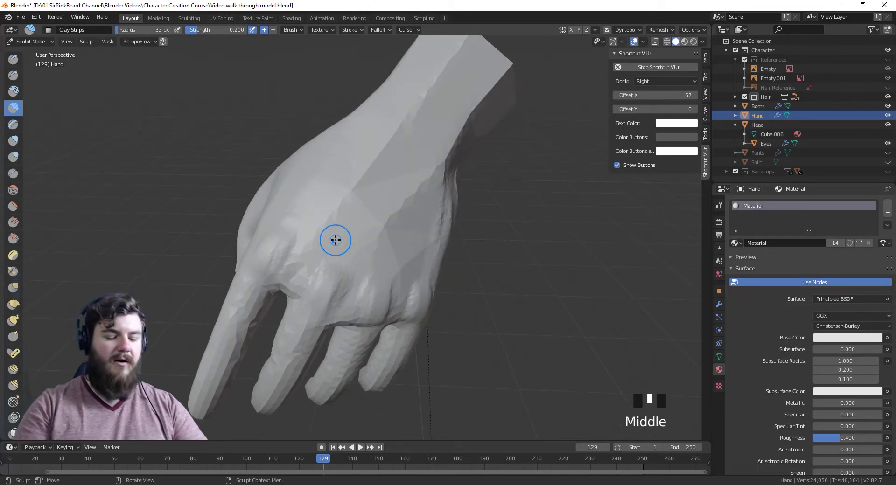
key("f")
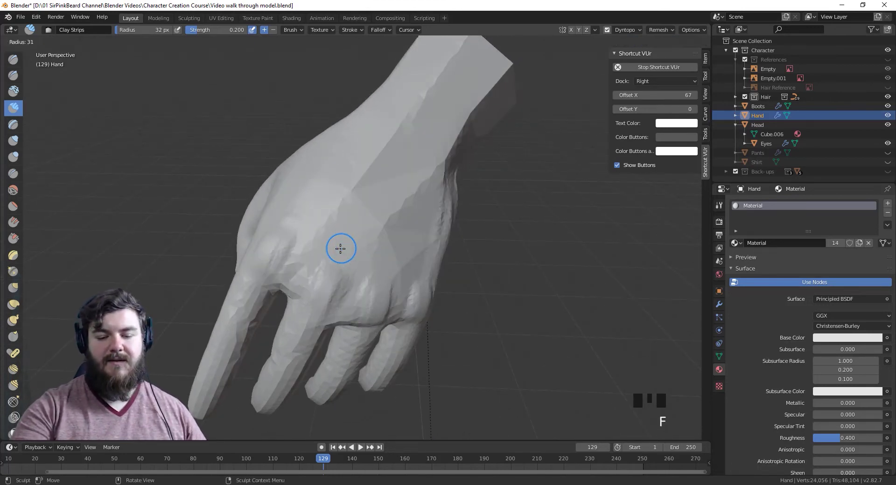
left_click(336, 265)
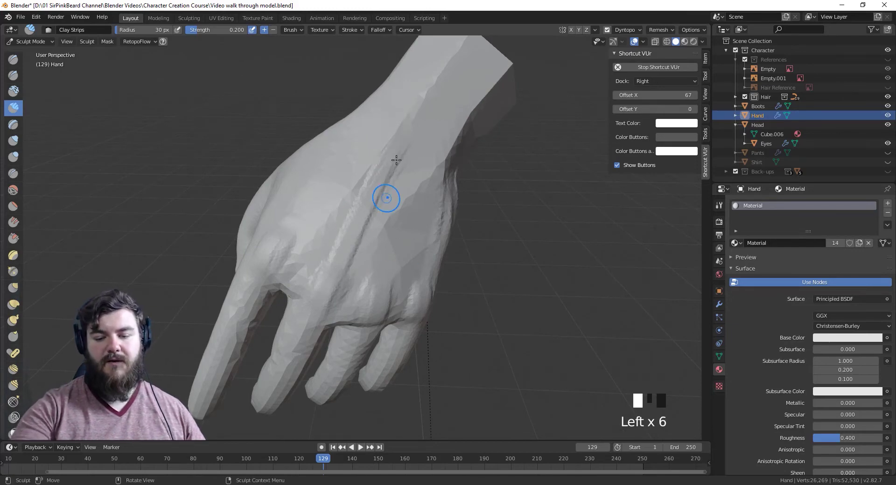
middle_click_drag(383, 185, 356, 257)
left_click_drag(356, 257, 325, 243)
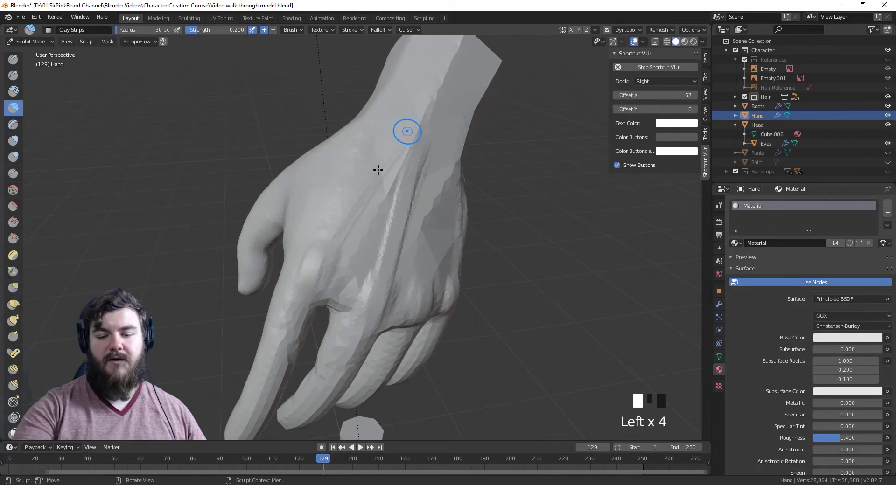
middle_click_drag(449, 108, 399, 236)
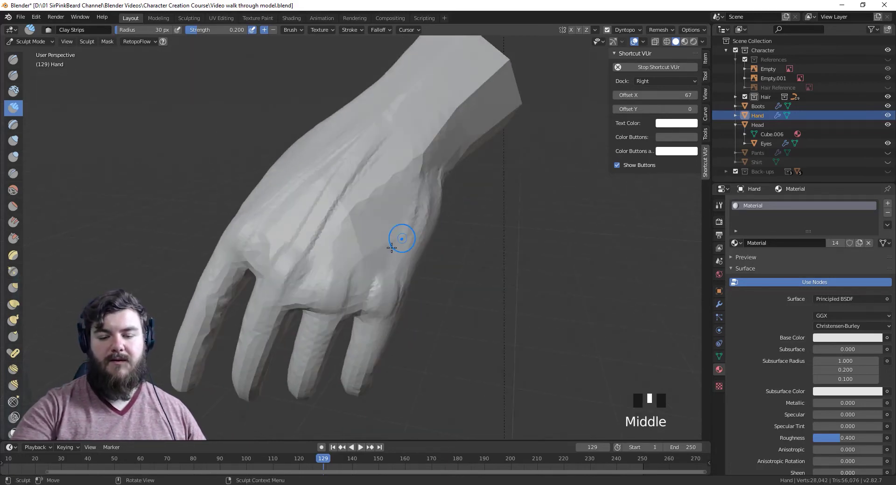
left_click_drag(400, 236, 370, 186)
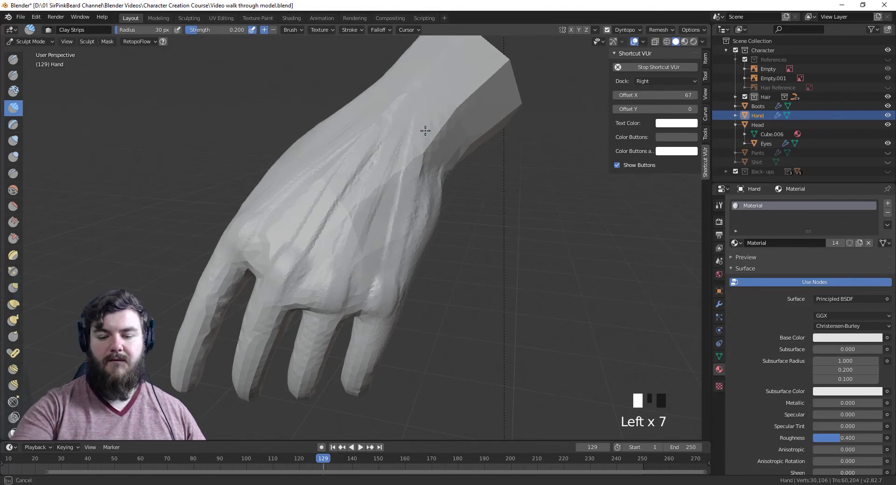
Step: Carve grooves between the tendons of the middle, ring and little fingers with subtractive Clay Strips strokes
left_click(370, 254, "ctrl")
left_click(395, 180, "ctrl")
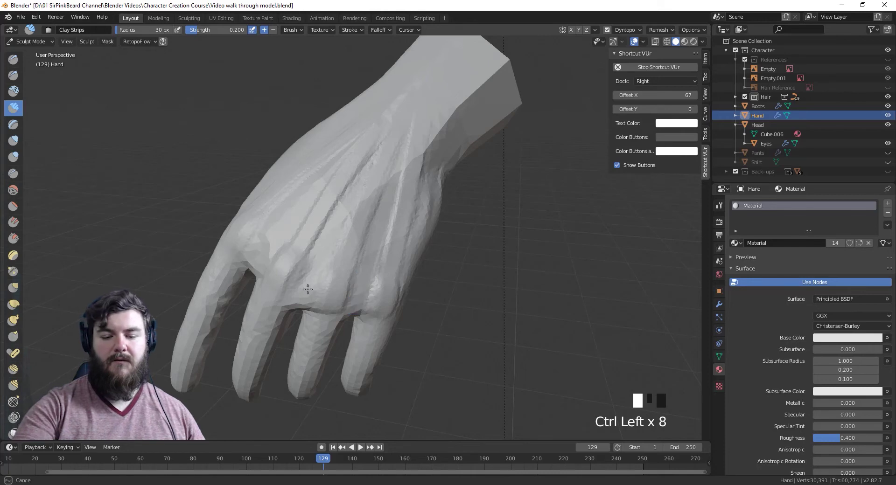
left_click(328, 251, "ctrl")
middle_click_drag(328, 250, 335, 212)
left_click(335, 212, "ctrl")
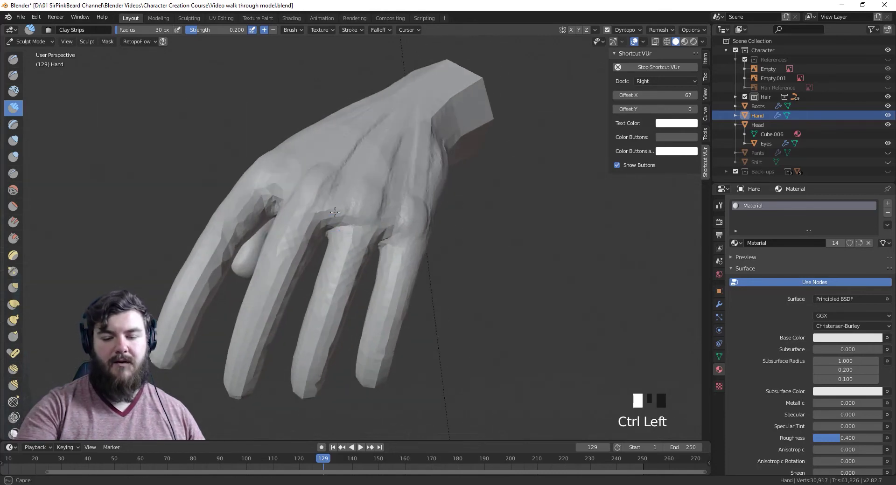
Step: Deepen the hollow between the index and middle finger tendons, from between their knuckles up toward the wrist
mouse_move(410, 179)
middle_mouse_down()
mouse_move(356, 200)
mouse_move(414, 238)
middle_mouse_up()
left_click(349, 235, "ctrl")
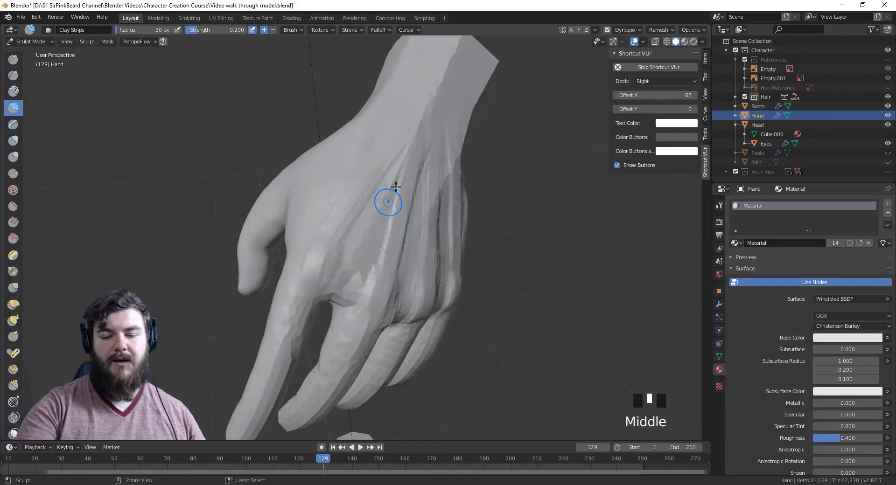
left_click(343, 290, "ctrl")
mouse_move(338, 296)
middle_mouse_down()
mouse_move(362, 253)
mouse_move(408, 248)
mouse_move(405, 186)
middle_mouse_up()
left_click(344, 252, "ctrl")
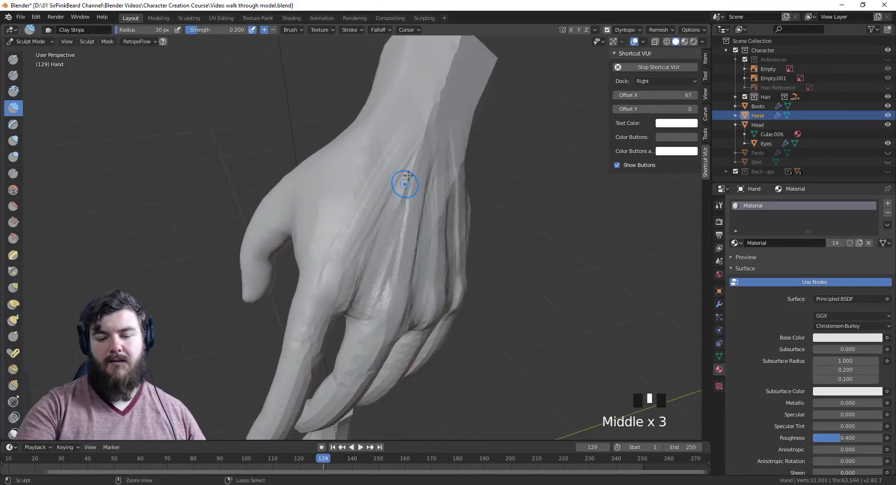
left_click(408, 200, "ctrl")
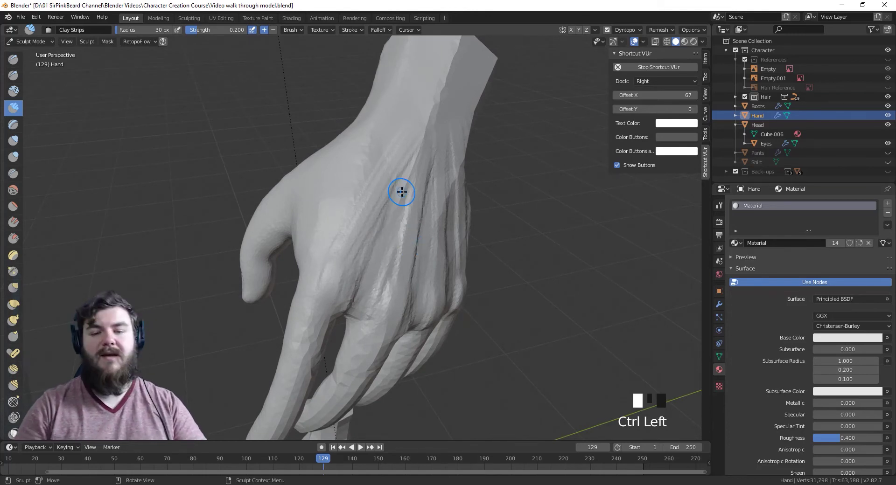
Step: Smooth the tendons on the back of the hand with a 79 px brush radius and switch back to Clay Strips
key("g")
key("f")
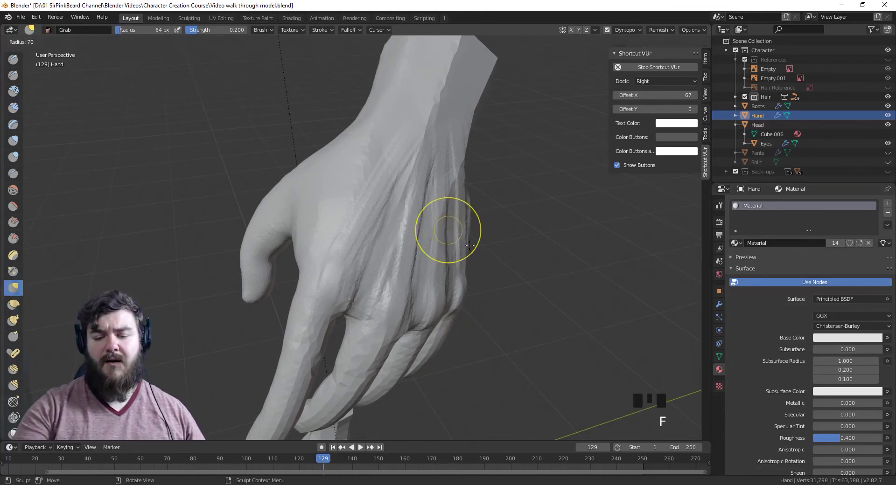
middle_click_drag(445, 218, 420, 200)
left_click(371, 177, "shift")
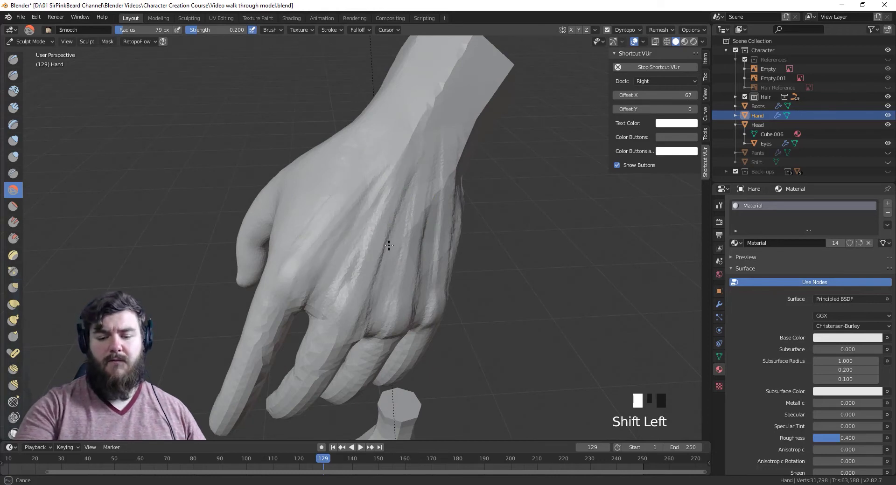
left_click(13, 107)
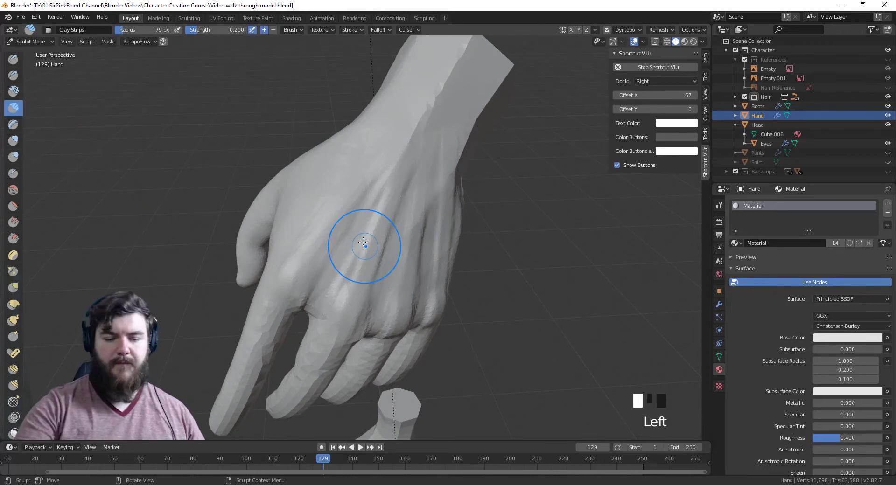
Step: Smooth the back of the hand and the wrist at a brush strength of 0.358
left_click(13, 158)
key("shift+f")
left_click(441, 239)
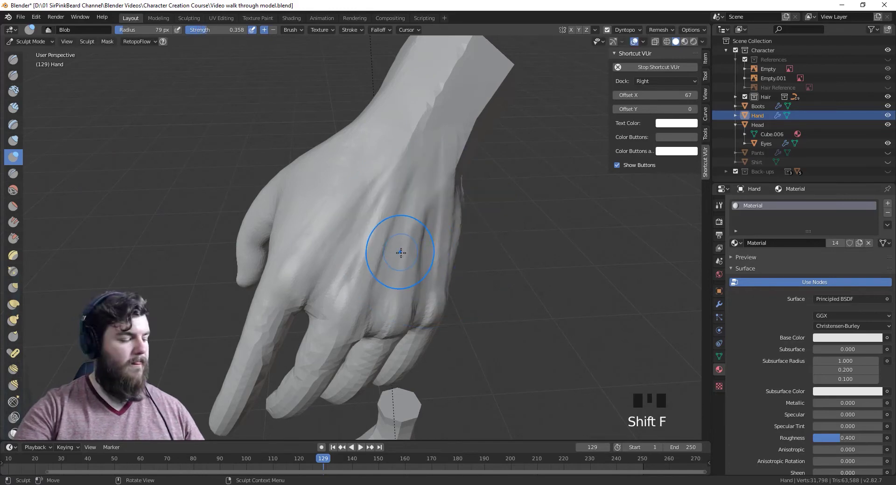
key("s")
middle_click_drag(400, 259, 416, 186)
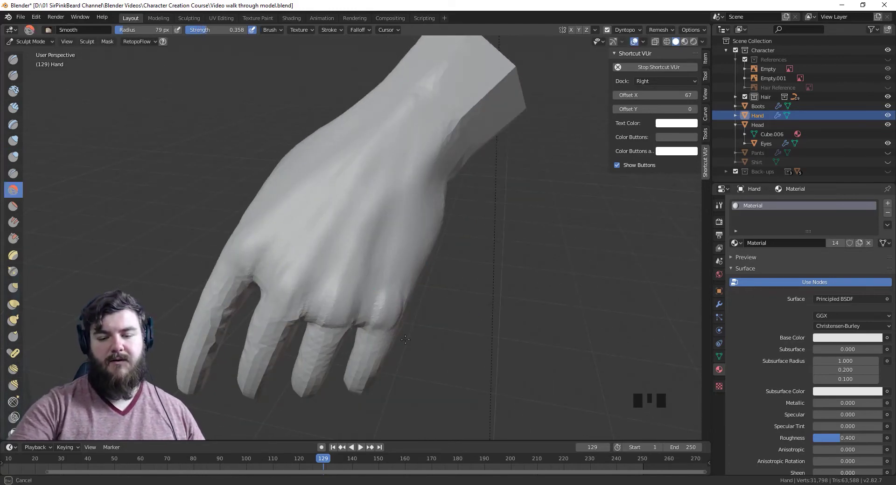
mouse_move(405, 339)
middle_mouse_down()
mouse_move(479, 267)
mouse_move(408, 252)
middle_mouse_up()
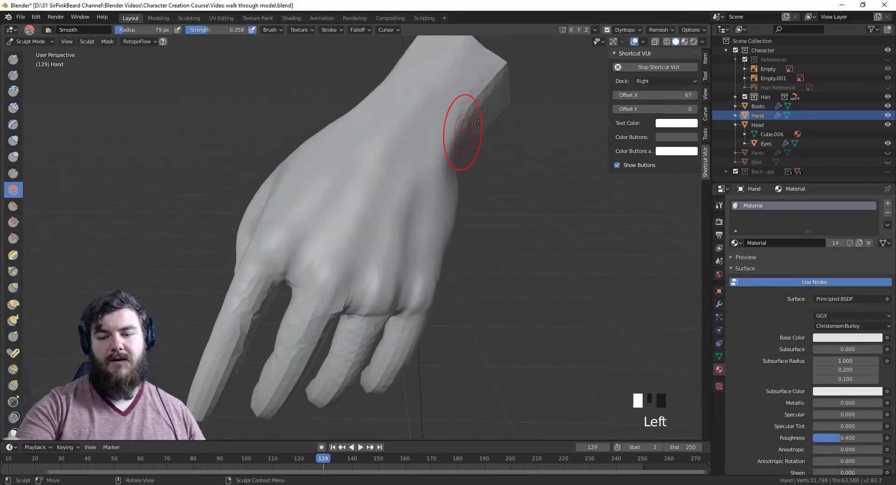
middle_click_drag(502, 154, 411, 180)
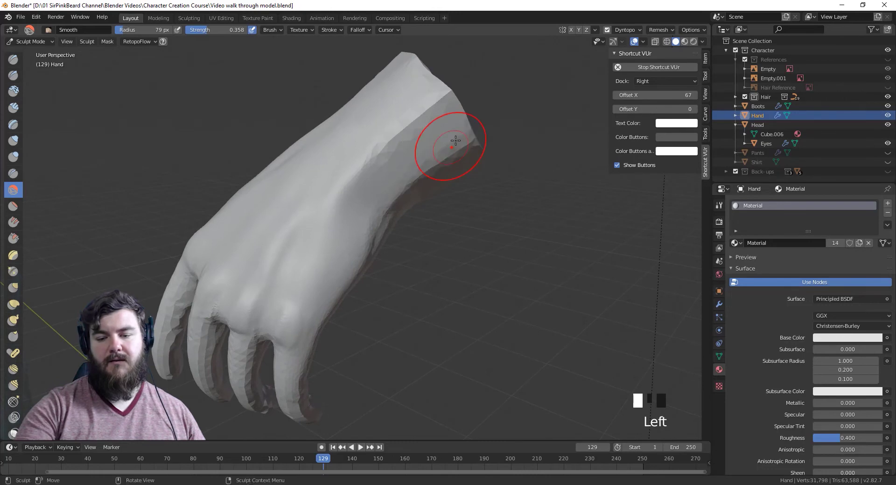
middle_click_drag(441, 206, 323, 176)
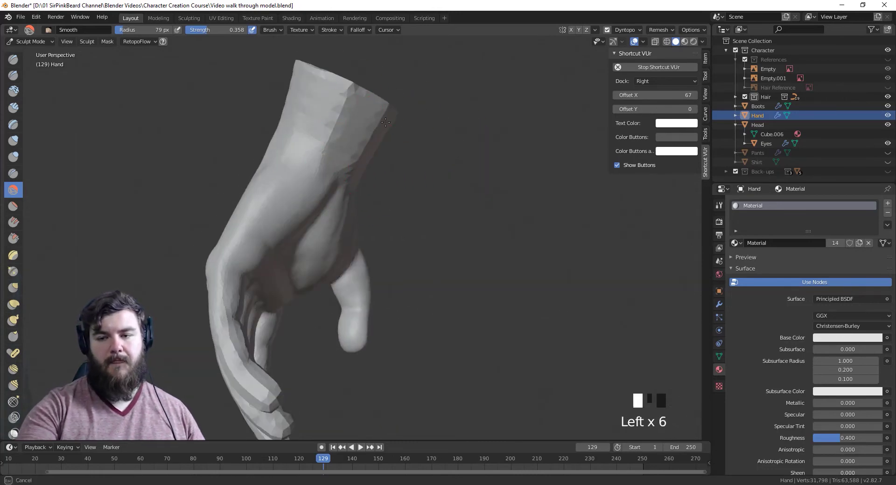
middle_click_drag(370, 158, 356, 228)
Step: Reduce the Smooth brush radius to 68 px and soften the area around the knuckles
key("f")
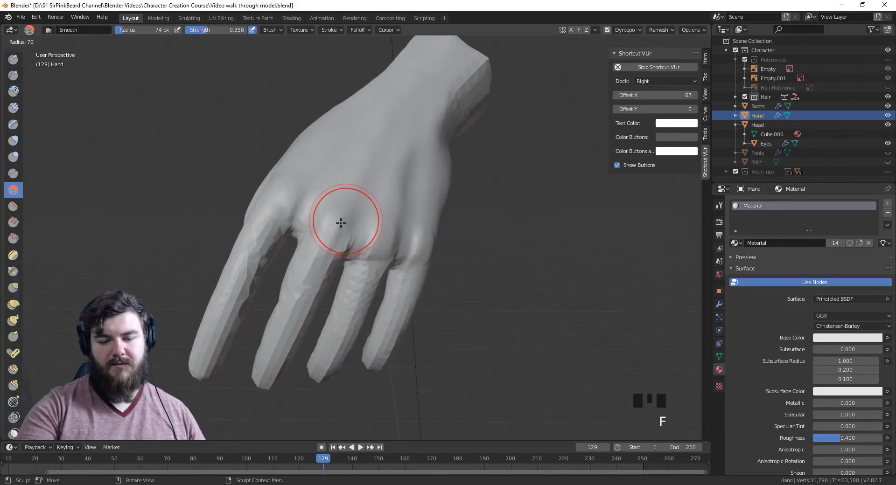
left_click(375, 222)
left_click_drag(355, 238, 343, 248)
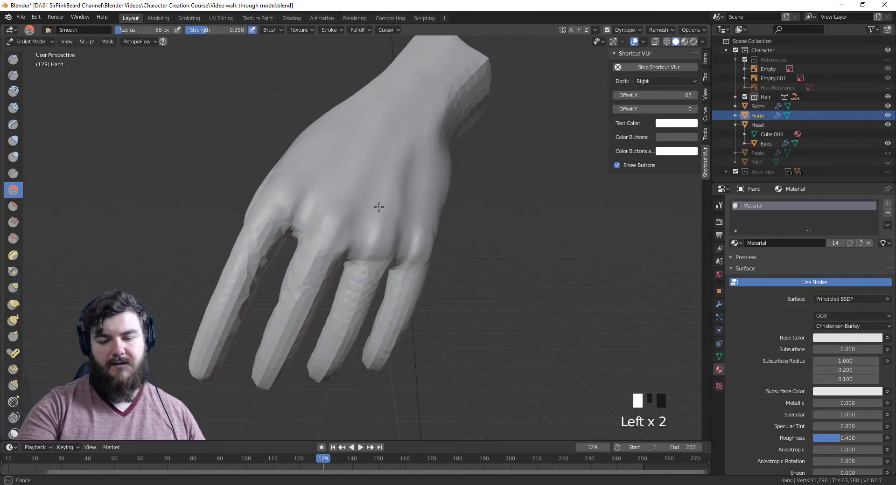
middle_click_drag(427, 252, 384, 200)
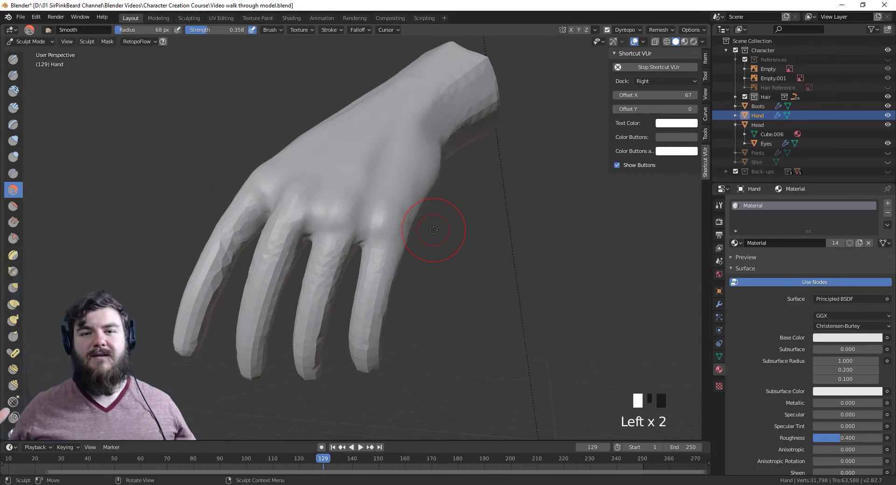
middle_click_drag(439, 251, 426, 288)
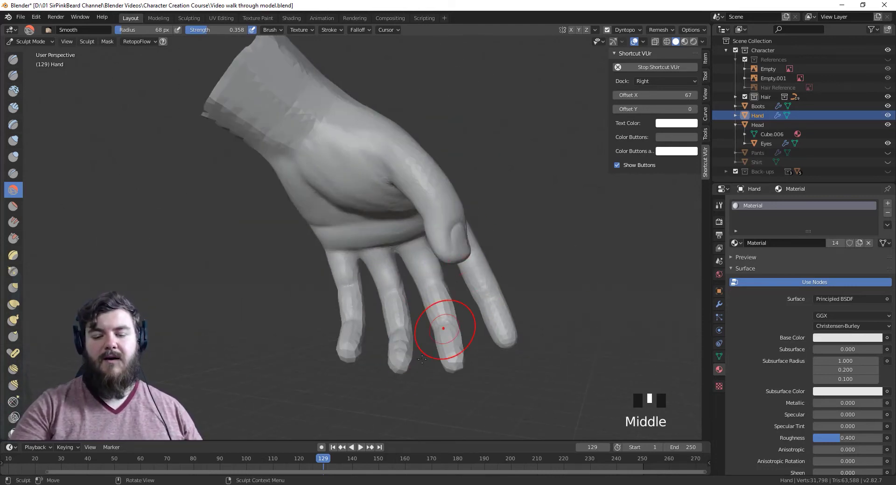
Step: Reposition the little and ring fingers with the Elastic Deform brush at a 100 px radius
middle_click_drag(504, 350, 501, 345)
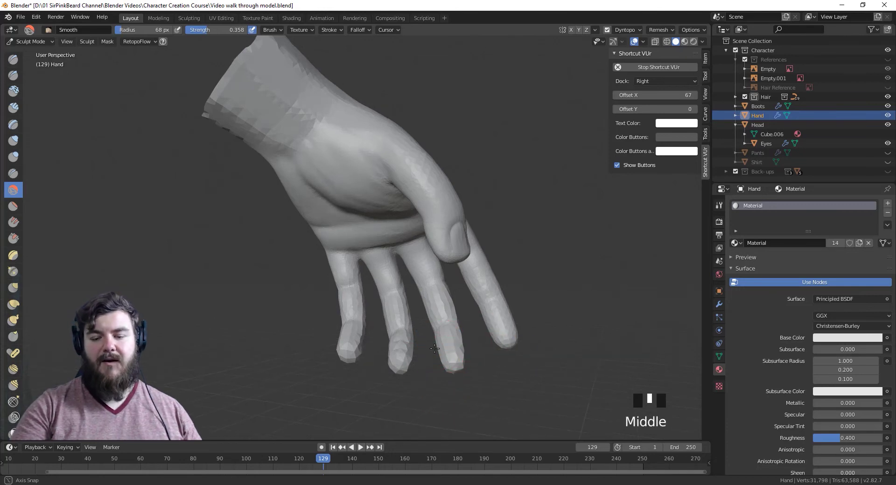
middle_click_drag(448, 268, 376, 260)
middle_click_drag(546, 327, 508, 345)
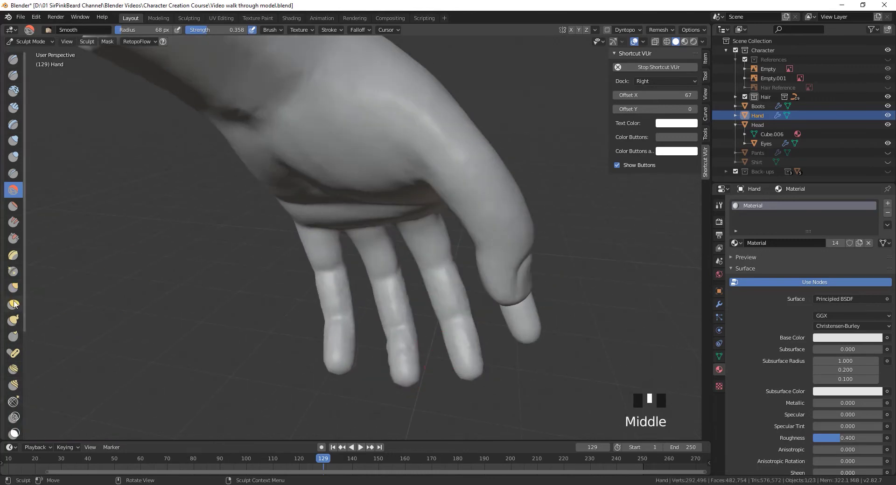
left_click(14, 304)
middle_click_drag(345, 335, 318, 338)
key("f")
left_click(333, 337)
left_click_drag(333, 338, 329, 325)
left_click_drag(395, 344, 392, 340)
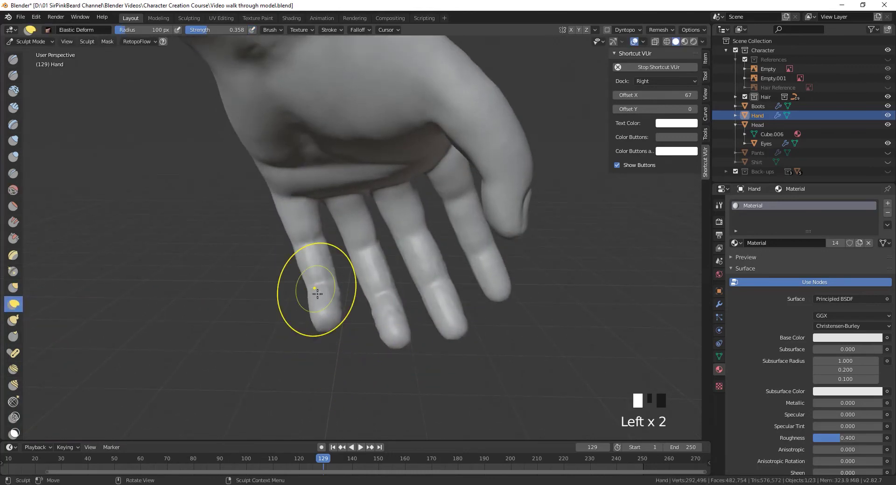
left_click_drag(318, 293, 366, 292)
Step: Reshape the index and middle fingers with Elastic Deform, adjusting their bend and fingertips
left_click_drag(493, 299, 486, 284)
left_click_drag(440, 314, 437, 307)
middle_click_drag(438, 308, 364, 317)
mouse_move(602, 338)
middle_mouse_down()
mouse_move(566, 340)
mouse_move(524, 280)
mouse_move(541, 299)
middle_mouse_up()
middle_click_drag(541, 298, 545, 304, "shift")
left_click_drag(527, 206, 498, 186)
left_click_drag(511, 207, 517, 222)
middle_click_drag(518, 223, 449, 200)
left_click_drag(455, 225, 458, 234)
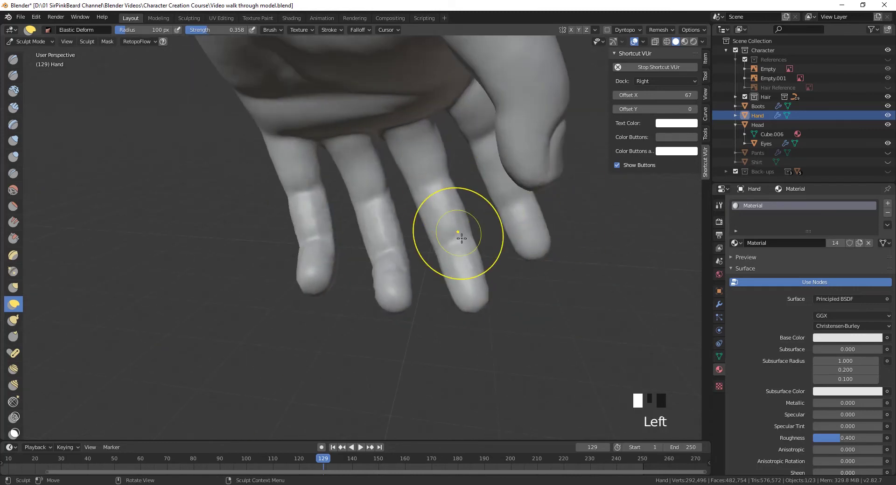
left_click_drag(476, 292, 471, 297)
left_click_drag(462, 301, 448, 304)
Step: Adjust the ring finger's curve with Elastic Deform, from its middle segment down to the tip
middle_click_drag(420, 305, 448, 262)
middle_click_drag(420, 220, 380, 213)
left_click_drag(380, 213, 376, 204)
left_click_drag(368, 183, 371, 190)
left_click_drag(380, 217, 389, 250)
left_click_drag(387, 263, 383, 270)
left_click_drag(378, 285, 374, 292)
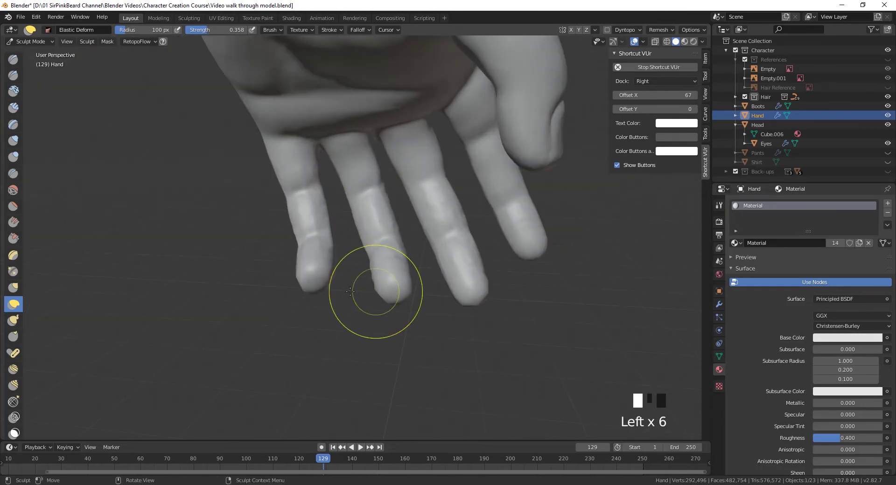
mouse_move(551, 263)
middle_mouse_down()
mouse_move(456, 263)
mouse_move(394, 211)
mouse_move(388, 261)
middle_mouse_up()
middle_click_drag(387, 261, 374, 308)
Step: Set the Clay Strips brush radius to 43 px and turn dynamic topology back on
left_click(13, 107)
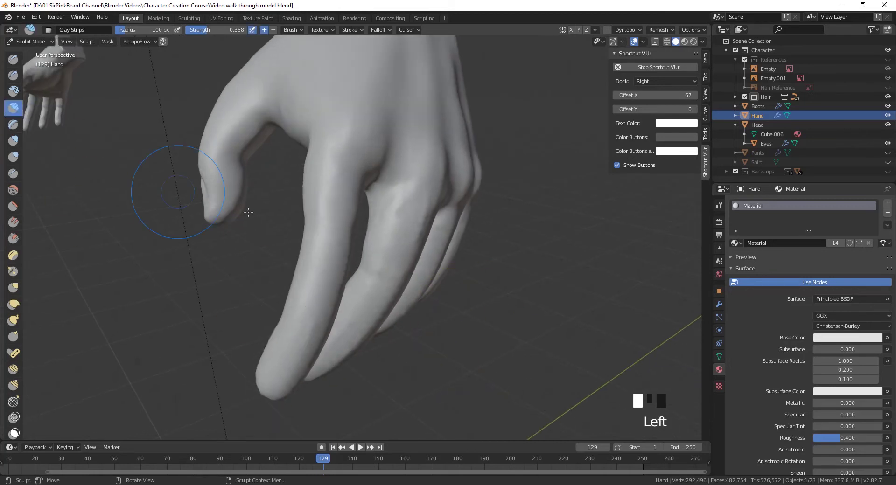
key("f")
left_click(196, 194)
left_click(606, 30)
left_click(607, 86)
Step: Build up the palm side of the four fingers' base segments with Clay Strips and smooth them
middle_click_drag(607, 87, 394, 189)
left_click_drag(394, 188, 426, 217)
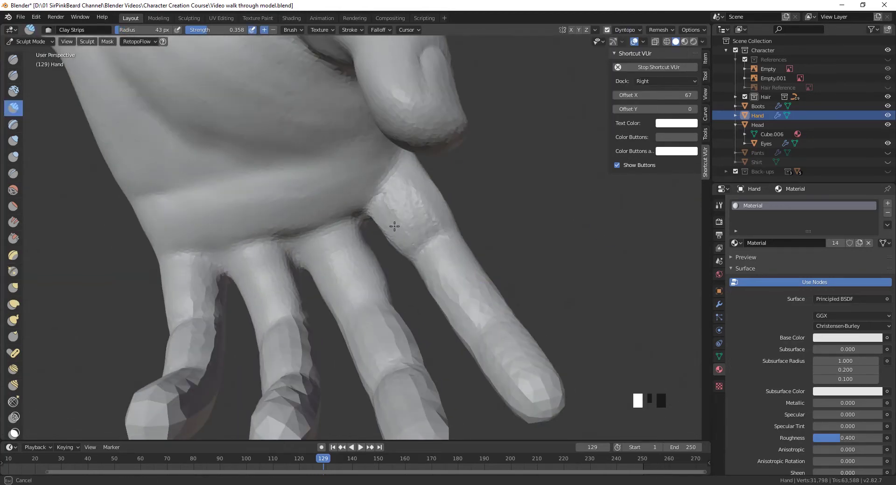
left_click_drag(350, 238, 346, 299)
mouse_move(347, 298)
middle_mouse_down()
mouse_move(374, 274)
mouse_move(355, 266)
middle_mouse_up()
left_click_drag(303, 266, 294, 311)
mouse_move(299, 310)
middle_mouse_down()
mouse_move(358, 318)
mouse_move(321, 271)
mouse_move(309, 279)
middle_mouse_up()
left_click_drag(308, 279, 307, 280)
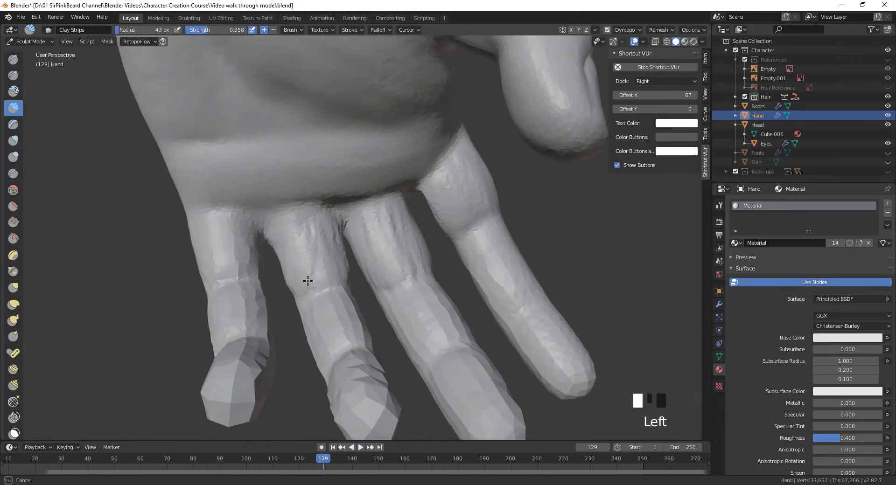
left_click_drag(248, 247, 276, 238, "shift")
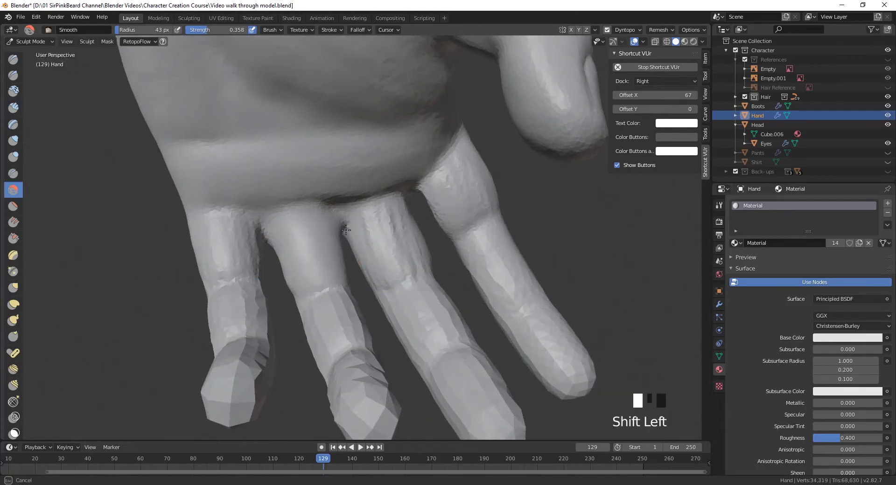
left_click_drag(193, 228, 440, 215, "shift")
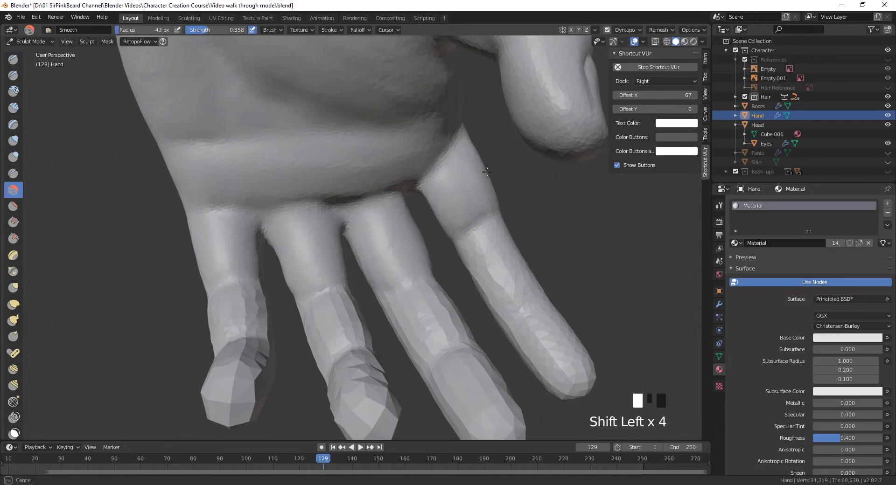
Step: Fill out and smooth the middle segments of the little and ring fingers on the palm side
middle_click_drag(487, 172, 372, 269, "shift")
left_click_drag(302, 260, 294, 252)
mouse_move(284, 251)
left_mouse_down("shift")
mouse_move(281, 224)
mouse_move(276, 266)
left_mouse_up("shift")
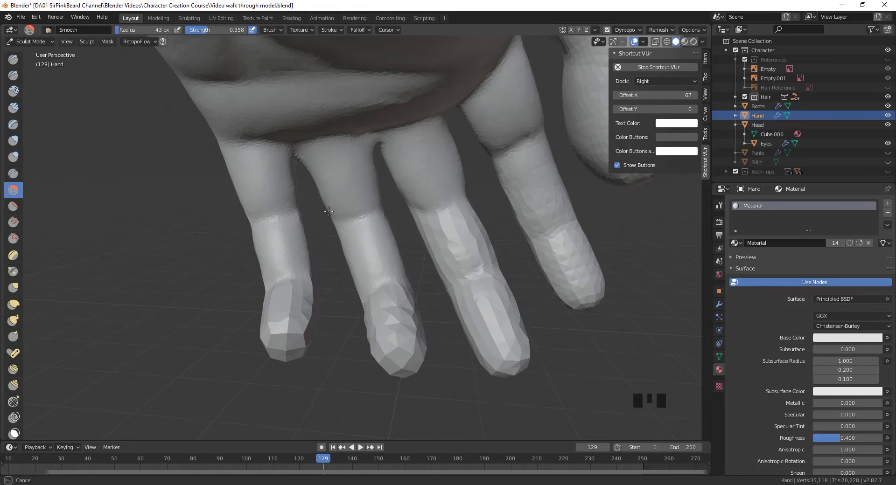
Step: Build up the pad of the little fingertip with Clay Strips
middle_click_drag(328, 211, 322, 254)
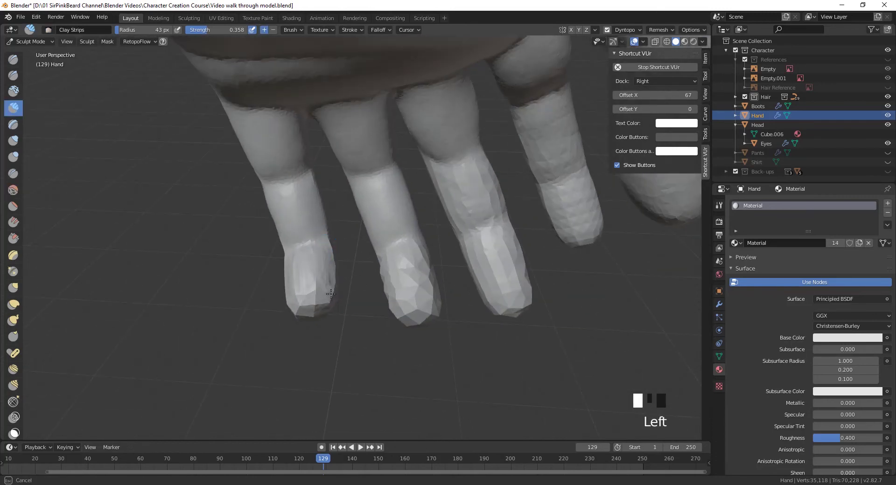
key("g")
key("f")
mouse_move(331, 294)
left_mouse_down()
mouse_move(305, 301)
mouse_move(330, 302)
mouse_move(312, 299)
mouse_move(322, 280)
left_mouse_up()
left_click(353, 295)
Step: Reshape the little fingertip with the Grab brush at an 81 px radius
key("f")
left_click(371, 274)
middle_click_drag(358, 271, 401, 285)
mouse_move(368, 287)
middle_mouse_down()
mouse_move(408, 297)
mouse_move(434, 287)
middle_mouse_up()
left_click_drag(380, 307, 358, 294)
key("i")
middle_click_drag(358, 293, 532, 299)
mouse_move(531, 299)
middle_mouse_down()
mouse_move(508, 326)
mouse_move(467, 289)
middle_mouse_up()
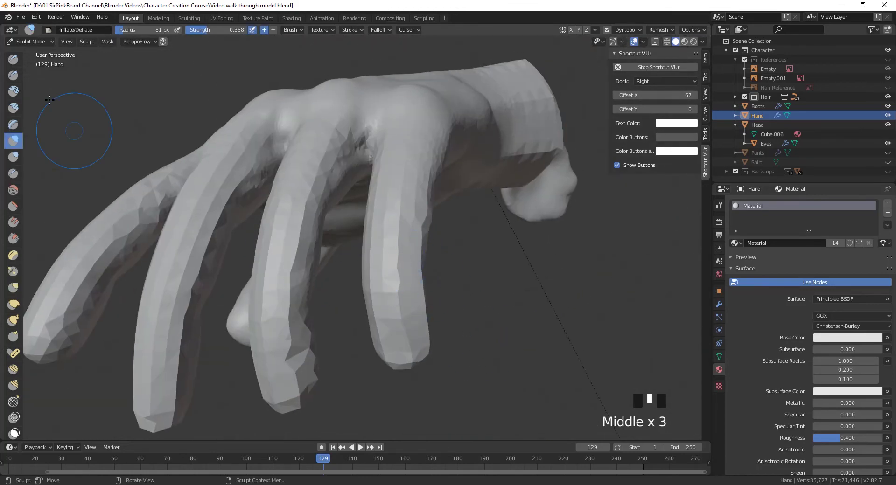
Step: Build up the little finger along its length with Clay Strips, smoothing the surface between strokes
left_click(13, 108)
key("f")
left_click(390, 226)
middle_click_drag(390, 226, 396, 257)
mouse_move(395, 259)
left_mouse_down()
mouse_move(392, 282)
mouse_move(410, 294)
left_mouse_up()
mouse_move(420, 224)
middle_mouse_down()
mouse_move(425, 209)
mouse_move(410, 228)
middle_mouse_up()
mouse_move(404, 224)
left_mouse_down("shift")
mouse_move(392, 242)
mouse_move(413, 192)
left_mouse_up("shift")
middle_click_drag(413, 191, 402, 219)
left_click_drag(401, 219, 399, 270, "shift")
middle_click_drag(399, 271, 408, 288)
left_click_drag(408, 288, 405, 308)
middle_click_drag(405, 308, 392, 298)
left_click_drag(392, 299, 392, 317, "shift")
middle_click_drag(392, 317, 415, 174)
Step: Adjust the little finger's shape with Grab and smooth it with a 118 px radius
key("g")
left_click_drag(415, 173, 398, 177)
middle_click_drag(428, 180, 406, 189)
mouse_move(406, 189)
middle_mouse_down("shift")
mouse_move(387, 200)
mouse_move(392, 217)
middle_mouse_up("shift")
left_click_drag(392, 217, 384, 212)
mouse_move(384, 212)
middle_mouse_down()
mouse_move(401, 183)
mouse_move(392, 210)
middle_mouse_up()
left_click_drag(318, 189, 314, 181, "shift")
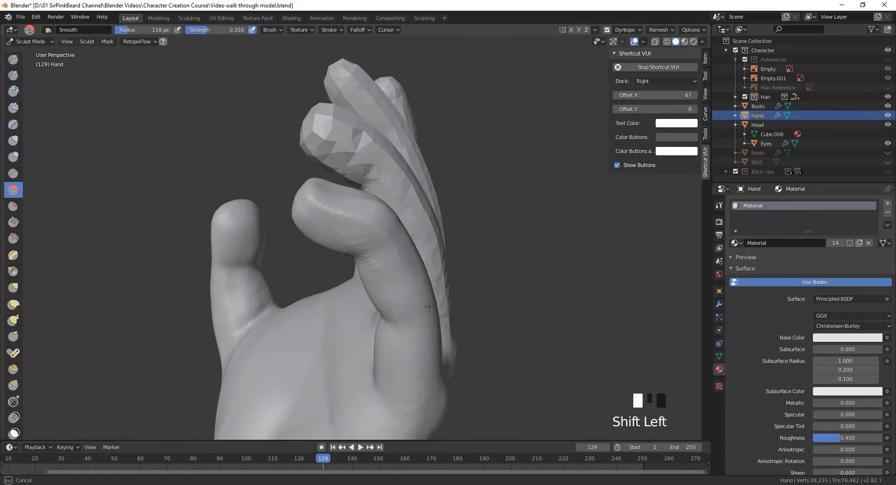
Step: Refine the little finger's curve from the side and smooth its joints and tip
left_click_drag(429, 306, 427, 303, "shift")
middle_click_drag(428, 303, 428, 290)
middle_click_drag(429, 289, 432, 275)
left_click_drag(431, 275, 433, 274)
left_click_drag(433, 274, 434, 272)
left_click_drag(434, 272, 435, 271)
left_click_drag(388, 177, 389, 180, "shift")
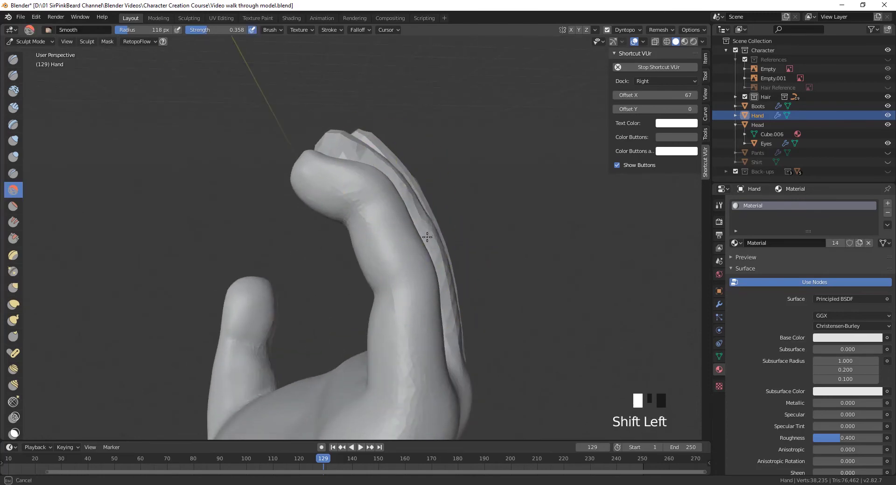
Step: Build up the ring fingertip's pad with Clay Strips at a 55 px radius and smooth it
mouse_move(390, 180)
middle_mouse_down()
mouse_move(429, 330)
mouse_move(365, 437)
mouse_move(383, 247)
middle_mouse_up()
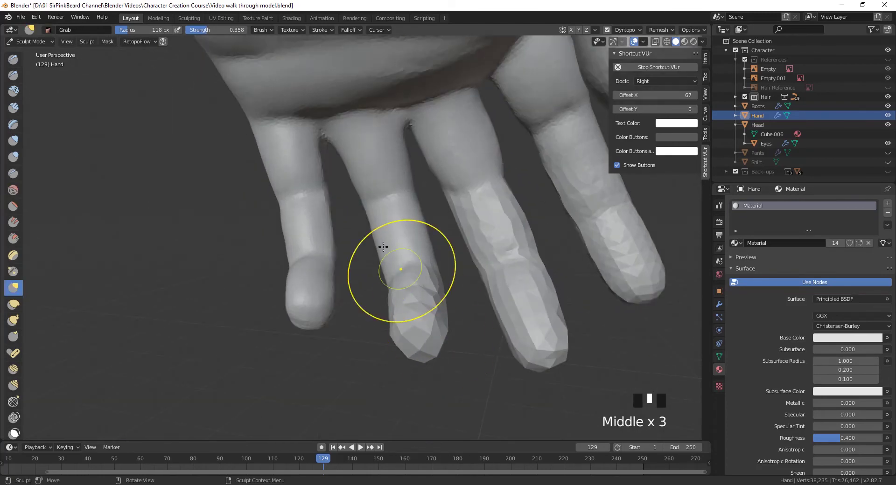
middle_click_drag(397, 288, 275, 211)
left_click(13, 108)
middle_click_drag(437, 328, 433, 311, "shift")
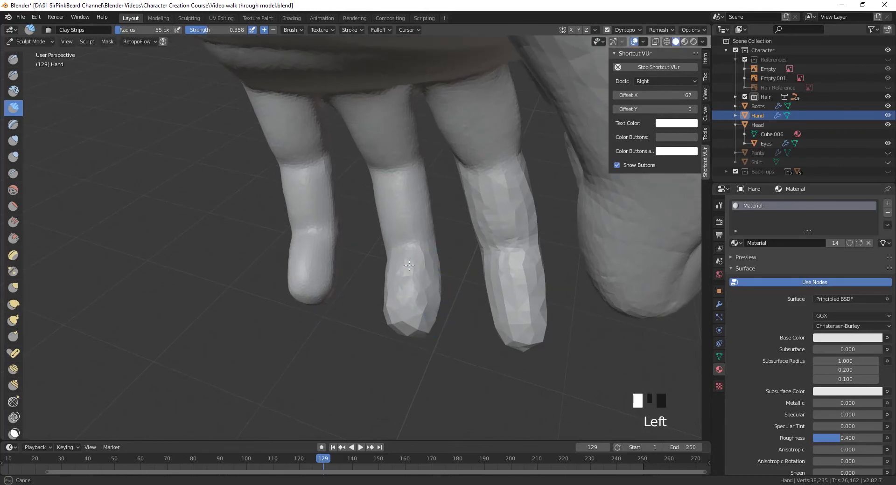
left_click_drag(392, 330, 402, 315, "shift")
middle_click_drag(409, 292, 413, 268)
left_click_drag(413, 268, 407, 271, "shift")
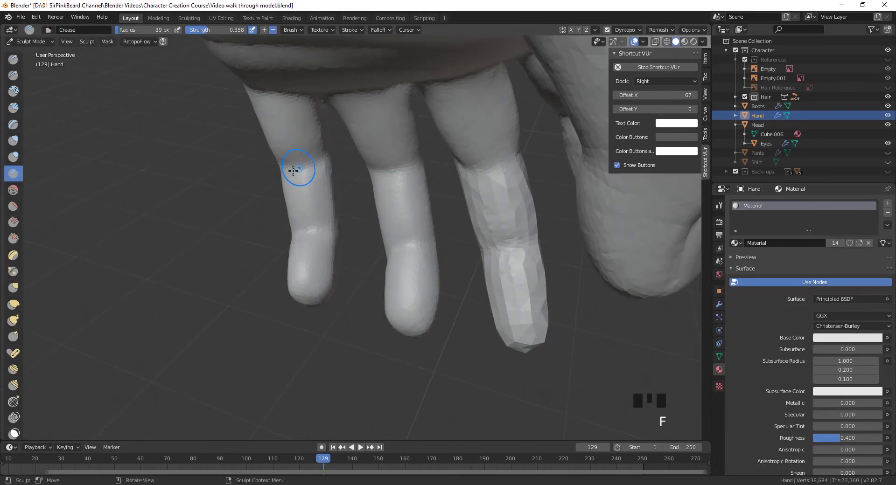
Step: Build up the back of the ring finger with Clay Strips at a 90 px radius and smooth it
mouse_move(446, 237)
middle_mouse_down()
mouse_move(436, 310)
mouse_move(373, 262)
middle_mouse_up()
left_click(13, 288)
mouse_move(364, 383)
middle_mouse_down()
mouse_move(358, 322)
mouse_move(354, 350)
middle_mouse_up()
left_click(13, 108)
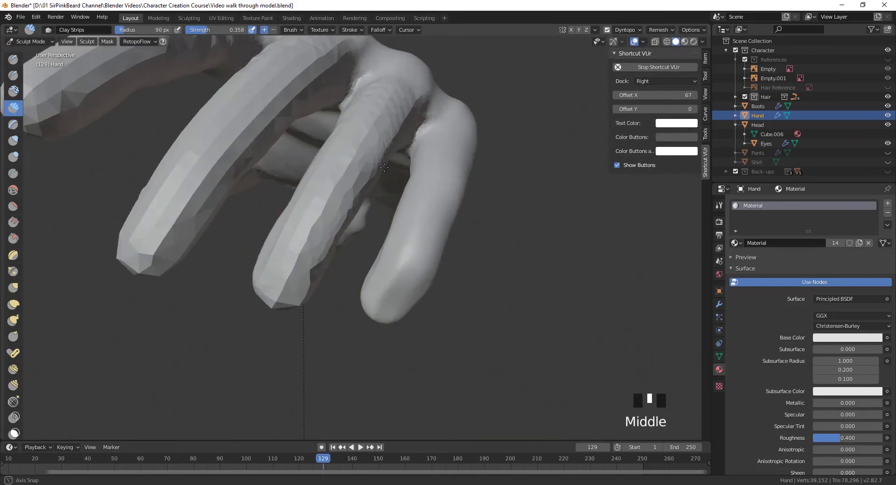
middle_click_drag(154, 154, 290, 210)
left_click_drag(306, 218, 313, 289)
left_click_drag(294, 308, 287, 294, "shift")
left_click_drag(306, 247, 303, 220, "shift")
Step: Reshape the ring finger with Grab and smooth its surface
mouse_move(312, 313)
middle_mouse_down()
mouse_move(304, 237)
mouse_move(355, 205)
mouse_move(429, 184)
middle_mouse_up()
key("g")
left_click_drag(412, 196, 449, 186, "shift")
key("f")
left_click(439, 185)
mouse_move(445, 180)
middle_mouse_down()
mouse_move(410, 216)
mouse_move(369, 235)
middle_mouse_up()
left_click(407, 240)
left_click(407, 240)
left_click_drag(359, 236, 355, 240)
left_click_drag(355, 240, 357, 235)
middle_click_drag(364, 238, 427, 259)
left_click_drag(426, 259, 448, 257, "shift")
Step: Add volume along the ring finger toward its knuckle with Clay Strips at a 59 px radius
mouse_move(471, 236)
middle_mouse_down()
mouse_move(442, 211)
mouse_move(402, 269)
mouse_move(406, 310)
mouse_move(373, 289)
middle_mouse_up()
key("c")
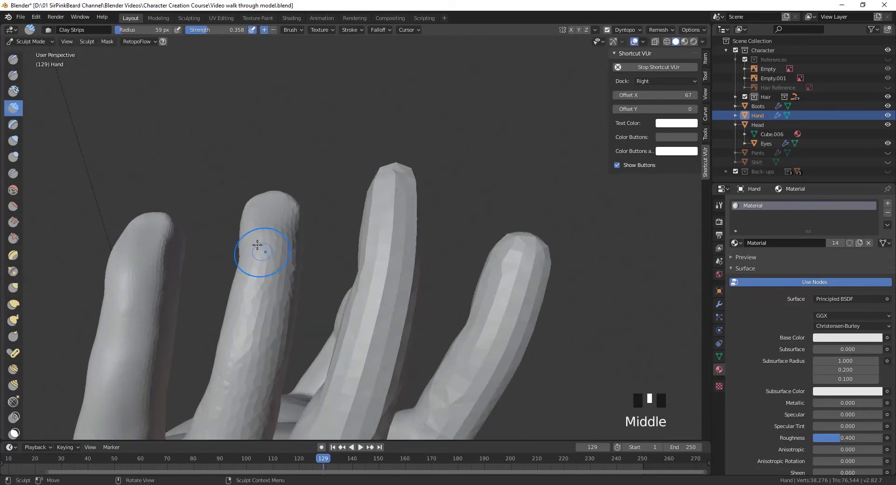
left_click_drag(298, 238, 301, 252, "shift")
middle_click_drag(301, 252, 358, 342)
mouse_move(357, 343)
middle_mouse_down("shift")
mouse_move(376, 280)
mouse_move(312, 266)
middle_mouse_up("shift")
left_click_drag(312, 265, 309, 268)
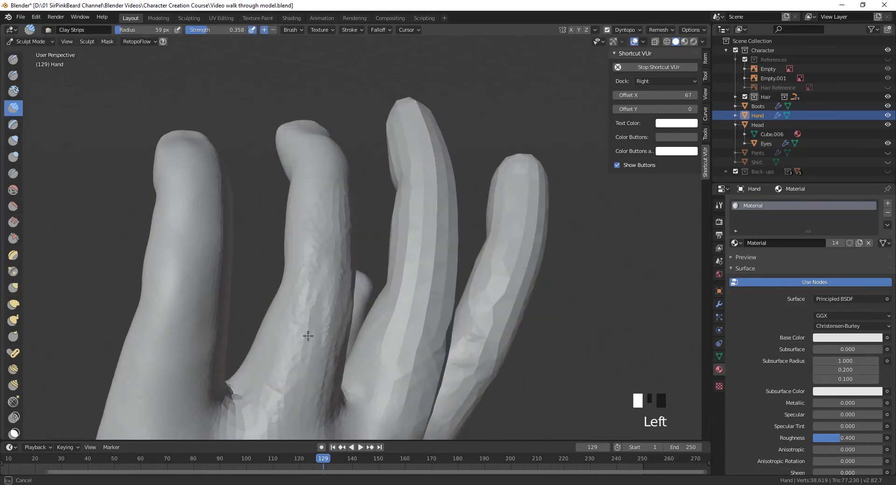
left_click_drag(308, 336, 312, 373)
Step: Fill out the sides of the ring finger with Clay Strips and smooth the strokes away
middle_click_drag(312, 373, 238, 283)
left_click_drag(238, 283, 233, 303)
left_click_drag(254, 345, 231, 268, "shift")
middle_click_drag(231, 268, 292, 286)
left_click_drag(292, 286, 280, 298)
mouse_move(280, 299)
left_mouse_down("shift")
mouse_move(273, 307)
mouse_move(248, 242)
left_mouse_up("shift")
Step: Define the edges of the ring fingertip with the Crease brush at a 30 px radius
mouse_move(248, 243)
middle_mouse_down()
mouse_move(518, 228)
mouse_move(501, 250)
middle_mouse_up()
key("shift+c")
left_click_drag(441, 263, 445, 248)
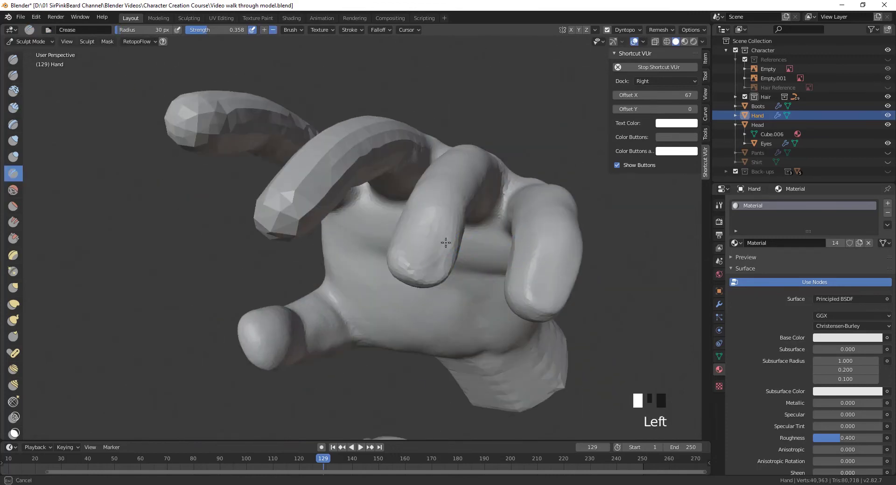
left_click_drag(428, 217, 413, 219)
middle_click_drag(413, 220, 459, 208)
mouse_move(460, 208)
middle_mouse_down()
mouse_move(471, 205)
mouse_move(427, 262)
middle_mouse_up()
left_click_drag(437, 290, 449, 266)
left_click_drag(445, 275, 448, 250)
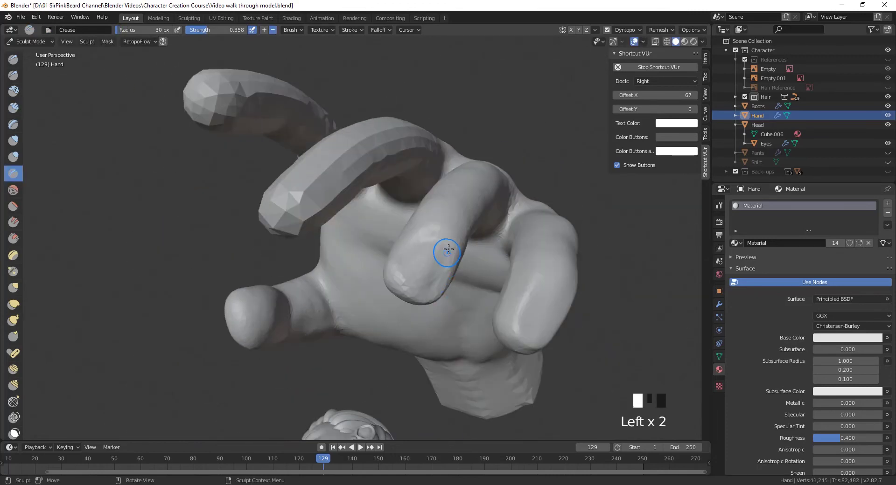
mouse_move(407, 251)
middle_mouse_down()
mouse_move(468, 193)
mouse_move(464, 204)
middle_mouse_up()
Step: Adjust the ring fingertip with Grab at an 83 px radius and smooth it
key("g")
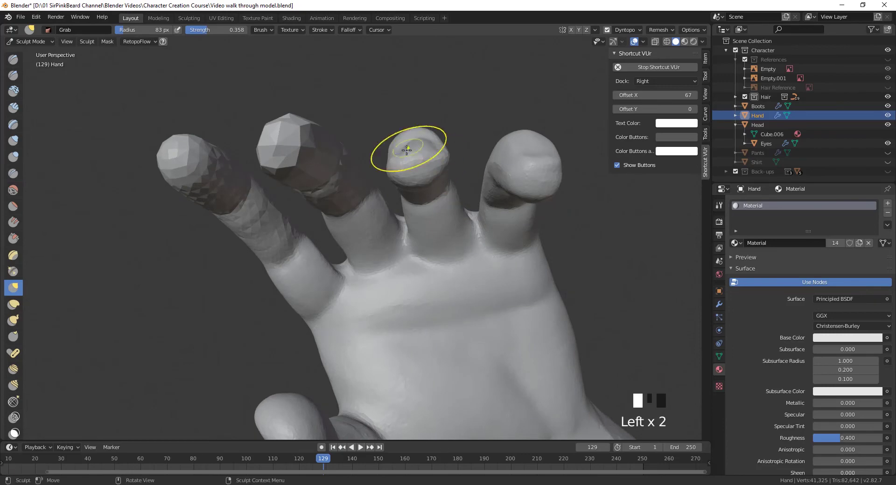
middle_click_drag(434, 140, 443, 187)
mouse_move(443, 187)
left_mouse_down("shift")
mouse_move(436, 205)
mouse_move(456, 200)
left_mouse_up("shift")
middle_click_drag(456, 200, 451, 151)
middle_click_drag(452, 150, 440, 224)
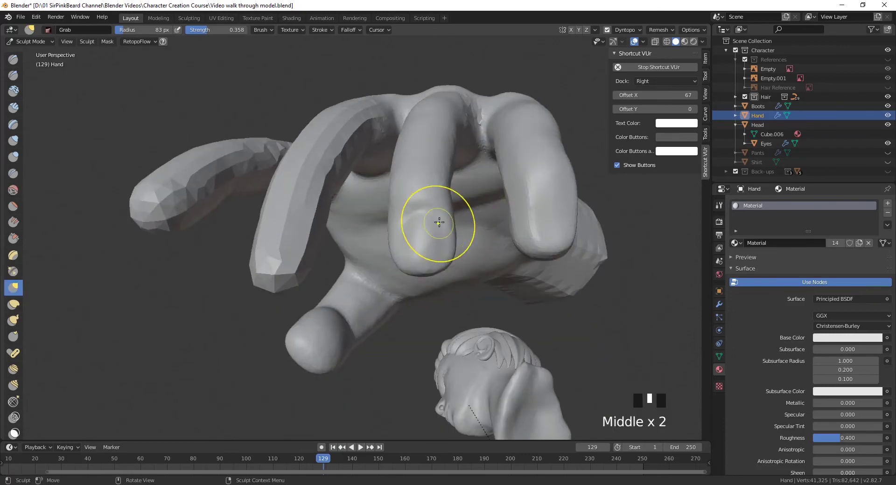
Step: Smooth the ring fingertip and build up the back of the middle finger with Clay Strips, smoothing as needed
left_click_drag(440, 223, 441, 257, "shift")
middle_click_drag(456, 254, 24, 134)
left_click(13, 107)
middle_click_drag(362, 350, 352, 337, "shift")
mouse_move(352, 338)
left_mouse_down("shift")
mouse_move(363, 344)
mouse_move(326, 344)
left_mouse_up("shift")
mouse_move(326, 344)
middle_mouse_down()
mouse_move(299, 280)
mouse_move(376, 241)
middle_mouse_up()
mouse_move(376, 242)
left_mouse_down()
mouse_move(383, 231)
mouse_move(371, 168)
mouse_move(450, 136)
left_mouse_up()
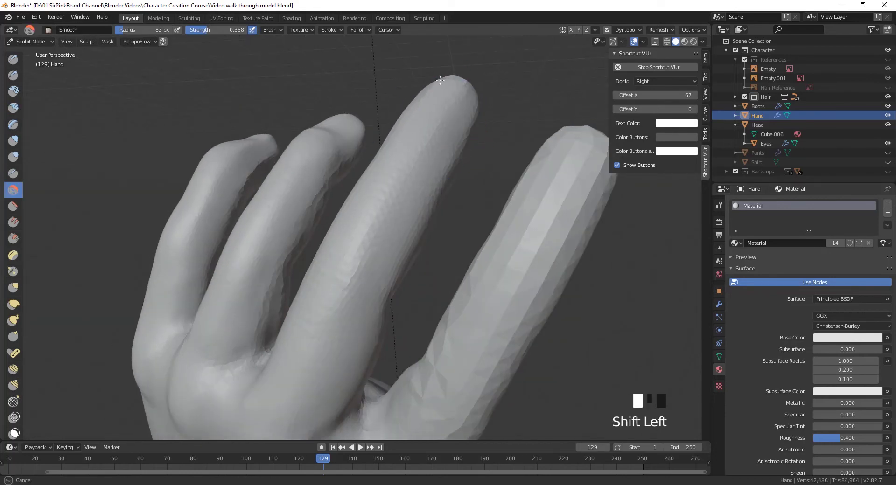
Step: Refine the palm side of the middle finger up to its tip at a 55 px radius and smooth it
middle_click_drag(440, 80, 326, 246)
left_click(333, 264)
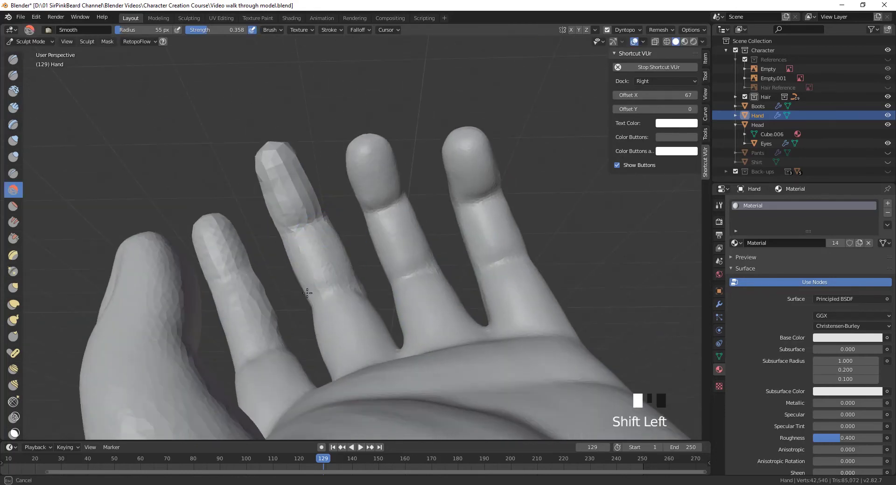
mouse_move(289, 149)
left_mouse_down("shift")
mouse_move(275, 140)
mouse_move(273, 147)
left_mouse_up("shift")
Step: Adjust the ring and pinky fingertips with Grab at 121 px and 71 px radii, checking them from several angles
key("g")
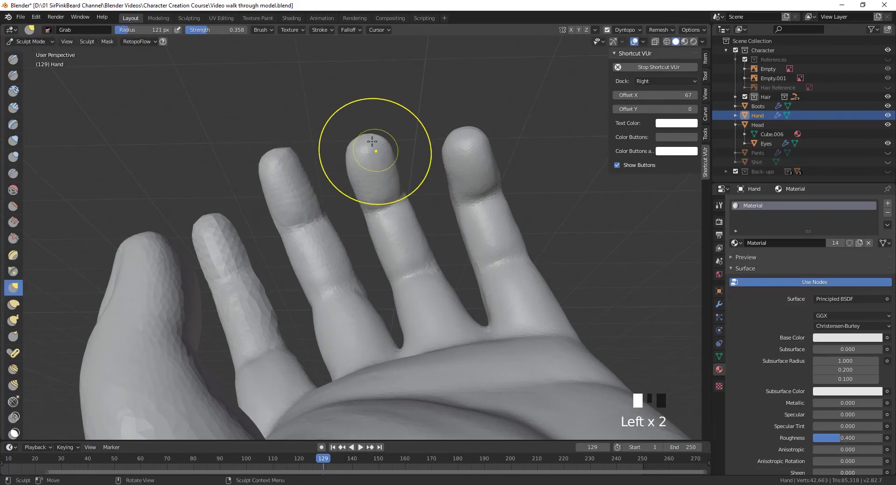
middle_click_drag(372, 141, 373, 117)
mouse_move(374, 160)
left_mouse_down()
mouse_move(378, 173)
mouse_move(380, 159)
left_mouse_up()
middle_click_drag(380, 159, 454, 210)
left_click_drag(476, 140, 452, 164, "shift")
mouse_move(452, 163)
middle_mouse_down()
mouse_move(425, 251)
mouse_move(486, 234)
middle_mouse_up()
mouse_move(485, 233)
middle_mouse_down("shift")
mouse_move(523, 256)
mouse_move(471, 210)
middle_mouse_up("shift")
middle_click_drag(472, 210, 432, 182)
left_click_drag(432, 182, 425, 194, "shift")
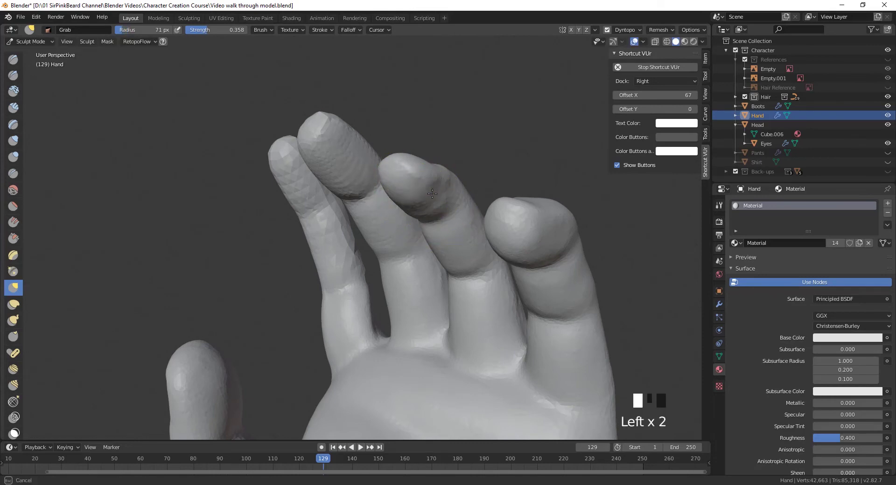
Step: Reshape the middle fingertip with Grab, viewed from the ends of the fingers
mouse_move(432, 193)
middle_mouse_down()
mouse_move(454, 262)
mouse_move(420, 234)
middle_mouse_up()
key("f")
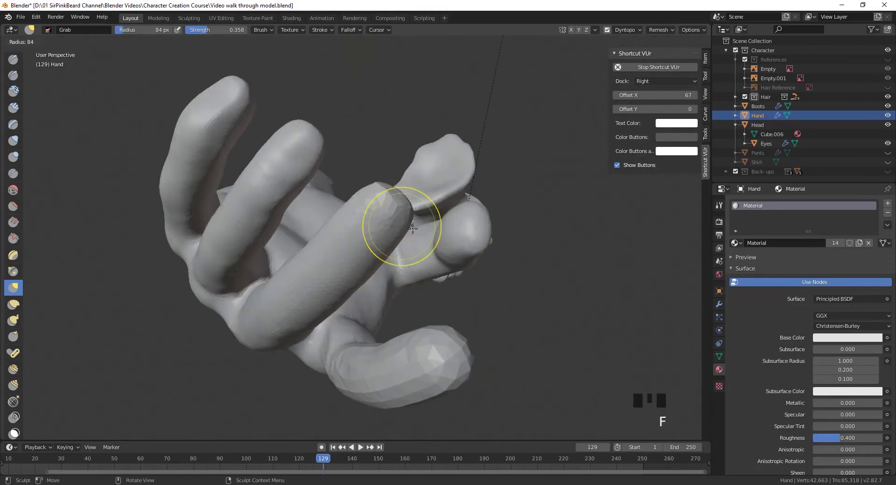
left_click(393, 201)
left_click(393, 200)
Step: Carve the joint and base creases on the palm side of the middle finger with Crease at a 49 px radius
mouse_move(389, 199)
middle_mouse_down()
mouse_move(336, 177)
mouse_move(343, 201)
mouse_move(320, 158)
mouse_move(328, 156)
middle_mouse_up()
key("shift+c")
key("f")
left_click(339, 225)
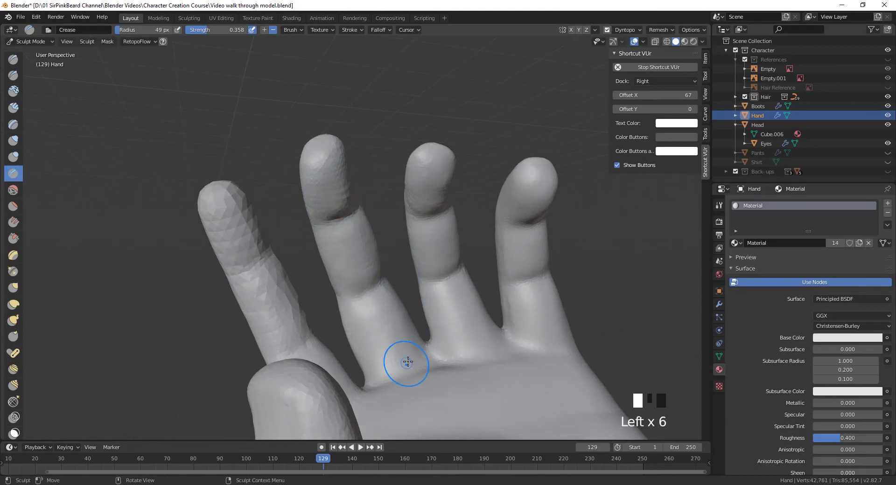
middle_click_drag(408, 362, 422, 331)
left_click(364, 373)
Step: Adjust the middle finger's tip and segments with Grab at a 112 px radius and smooth its sides
mouse_move(362, 404)
middle_mouse_down()
mouse_move(430, 342)
mouse_move(335, 200)
mouse_move(288, 181)
mouse_move(410, 161)
middle_mouse_up()
key("g")
key("f")
left_click(363, 200)
left_click_drag(401, 150, 405, 180, "shift")
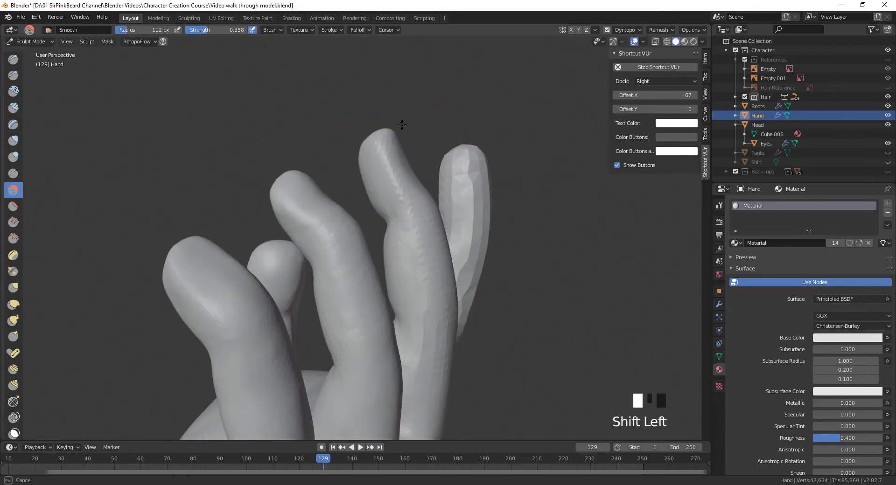
middle_click_drag(405, 180, 459, 187)
left_click_drag(397, 177, 406, 206, "shift")
middle_click_drag(460, 196, 411, 186)
left_click_drag(422, 189, 427, 194)
middle_click_drag(460, 310, 381, 276, "shift")
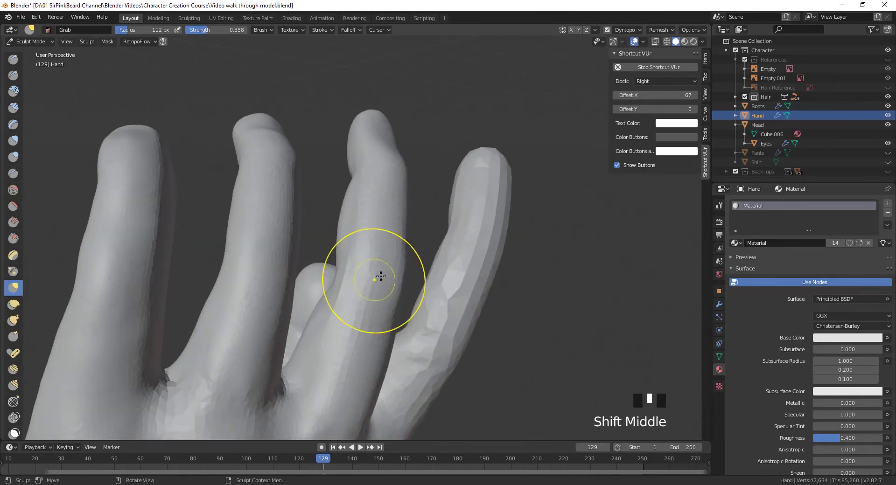
left_click_drag(347, 274, 350, 280, "shift")
Step: Build up the palm side of the index finger with Clay Strips at a 62 px radius and smooth it
middle_click_drag(350, 280, 527, 275)
left_click_drag(327, 266, 341, 299, "shift")
left_click_drag(336, 261, 349, 275, "shift")
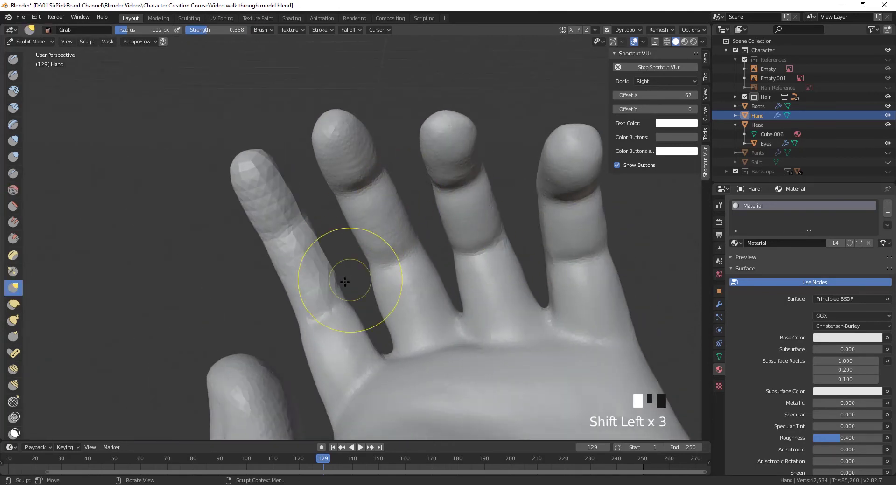
left_click(13, 108)
key("f")
left_click(231, 246)
left_click_drag(272, 280, 298, 294, "shift")
middle_click_drag(298, 294, 322, 268)
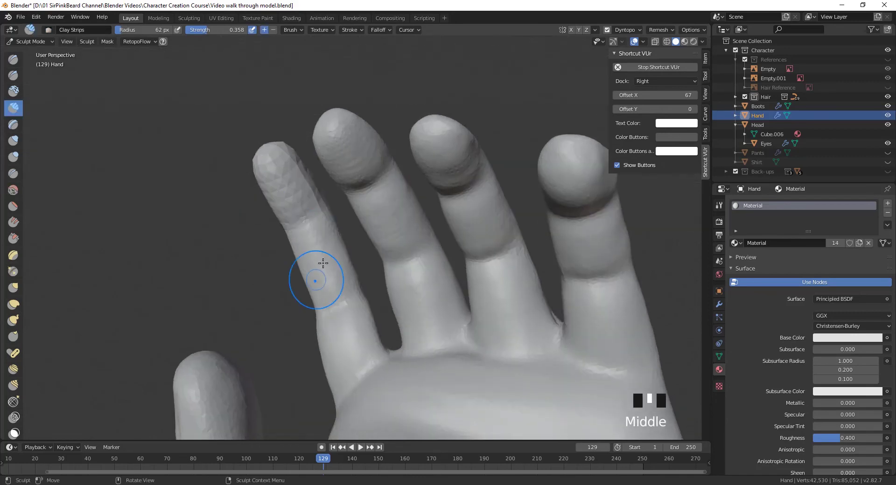
left_click_drag(322, 268, 281, 158)
left_click_drag(281, 159, 272, 184, "shift")
Step: Fill out the back of the index finger toward its knuckle with Clay Strips and smooth the strokes
mouse_move(272, 183)
middle_mouse_down()
mouse_move(313, 261)
mouse_move(334, 354)
middle_mouse_up()
middle_click_drag(334, 355, 420, 220, "shift")
mouse_move(420, 219)
middle_mouse_down()
mouse_move(367, 171)
mouse_move(434, 223)
middle_mouse_up()
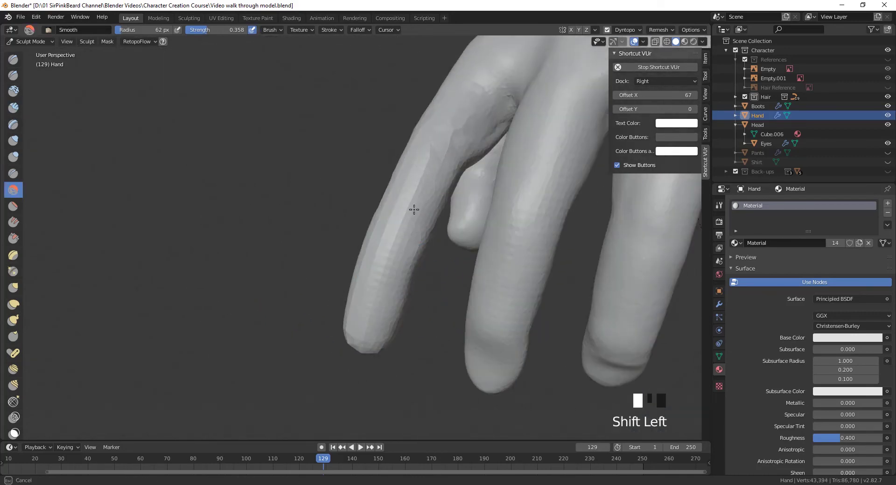
left_click_drag(496, 85, 489, 100, "shift")
middle_click_drag(490, 101, 422, 163)
left_click_drag(422, 163, 426, 156)
middle_click_drag(426, 157, 396, 184)
left_click_drag(396, 184, 394, 176, "shift")
mouse_move(394, 176)
middle_mouse_down()
mouse_move(370, 264)
mouse_move(363, 259)
middle_mouse_up()
Step: Carve the joint creases across the index finger with the Crease brush
key("shift+c")
key("f")
left_click_drag(339, 250, 314, 261, "shift")
middle_click_drag(332, 268, 275, 196)
left_click_drag(256, 174, 284, 159)
left_click_drag(256, 173, 293, 157)
Step: Reshape the index finger's lower segment and tip with Grab at a 103 px radius
key("g")
key("f")
mouse_move(304, 179)
middle_mouse_down()
mouse_move(245, 226)
mouse_move(254, 219)
middle_mouse_up()
left_click_drag(306, 171, 314, 168)
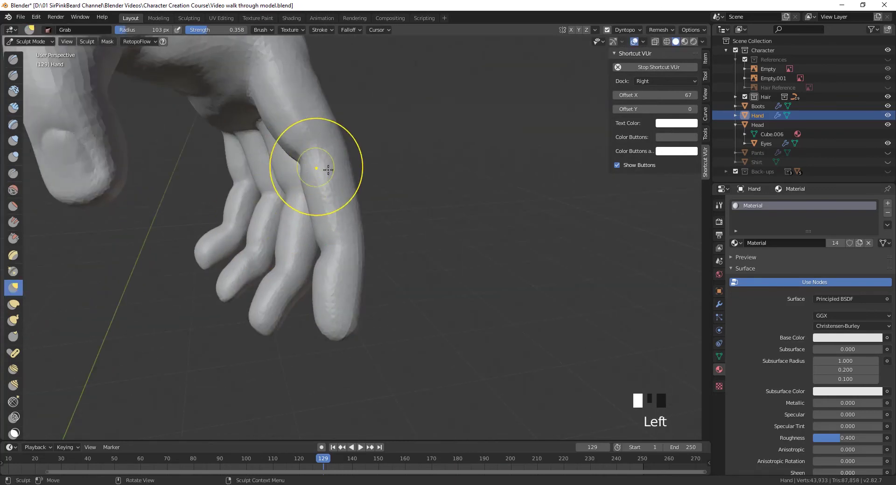
mouse_move(314, 168)
middle_mouse_down()
mouse_move(372, 140)
mouse_move(359, 133)
middle_mouse_up()
left_click_drag(362, 132, 362, 130)
middle_click_drag(372, 283, 366, 308)
left_click_drag(366, 311, 362, 315)
left_click_drag(359, 316, 356, 317)
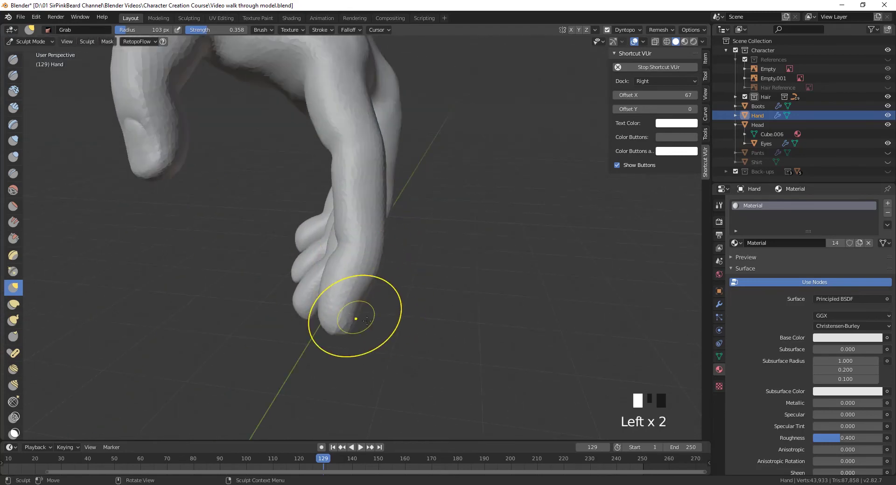
Step: Correct the bend at the index finger's end joint with Grab from other viewing angles
middle_click_drag(356, 318, 362, 275)
mouse_move(361, 275)
middle_mouse_down()
mouse_move(374, 243)
mouse_move(352, 257)
middle_mouse_up()
left_click_drag(352, 257, 348, 255)
middle_click_drag(438, 205, 400, 237)
left_click_drag(401, 237, 390, 252)
Step: Smooth the remaining rough areas of the hand and adjust its shape with Grab
middle_click_drag(389, 252, 413, 285)
left_click_drag(414, 284, 502, 154, "shift")
scroll(421, 250, "down", 4)
mouse_move(502, 154)
middle_mouse_down()
mouse_move(422, 250)
mouse_move(373, 219)
mouse_move(482, 195)
middle_mouse_up()
scroll(482, 196, "up", 1)
mouse_move(475, 197)
left_mouse_down()
mouse_move(465, 198)
mouse_move(480, 159)
left_mouse_up()
mouse_move(480, 159)
middle_mouse_down("shift")
mouse_move(522, 242)
mouse_move(519, 220)
middle_mouse_up("shift")
left_click_drag(519, 220, 518, 223, "shift")
middle_click_drag(517, 224, 531, 216)
left_click_drag(532, 215, 548, 226, "shift")
mouse_move(547, 225)
middle_mouse_down()
mouse_move(502, 218)
mouse_move(485, 180)
middle_mouse_up()
left_click_drag(480, 191, 478, 198, "shift")
middle_click_drag(478, 198, 522, 244)
Step: Even out the hand's form from several angles with another Grab adjustment and further smoothing
middle_click_drag(510, 294, 499, 252)
mouse_move(499, 252)
middle_mouse_down()
mouse_move(486, 227)
mouse_move(448, 201)
mouse_move(434, 164)
middle_mouse_up()
left_click_drag(392, 159, 351, 192)
mouse_move(351, 192)
middle_mouse_down()
mouse_move(343, 178)
mouse_move(324, 236)
middle_mouse_up()
left_click_drag(324, 237, 300, 207, "shift")
mouse_move(300, 206)
middle_mouse_down()
mouse_move(509, 342)
mouse_move(438, 289)
mouse_move(336, 305)
middle_mouse_up()
left_click_drag(337, 305, 329, 294, "shift")
middle_click_drag(329, 294, 506, 324)
left_click_drag(507, 324, 480, 308, "shift")
left_click_drag(420, 308, 413, 294, "shift")
Step: Add volume to the back of the hand near the wrist with Inflate at a 55 px radius
middle_click_drag(641, 255, 384, 120)
mouse_move(384, 121)
middle_mouse_down("shift")
mouse_move(338, 176)
mouse_move(375, 201)
mouse_move(387, 225)
middle_mouse_up("shift")
key("i")
left_click_drag(388, 225, 369, 231)
Step: Turn on smooth shading in the Dyntopo settings and inspect the hand
left_click(627, 30)
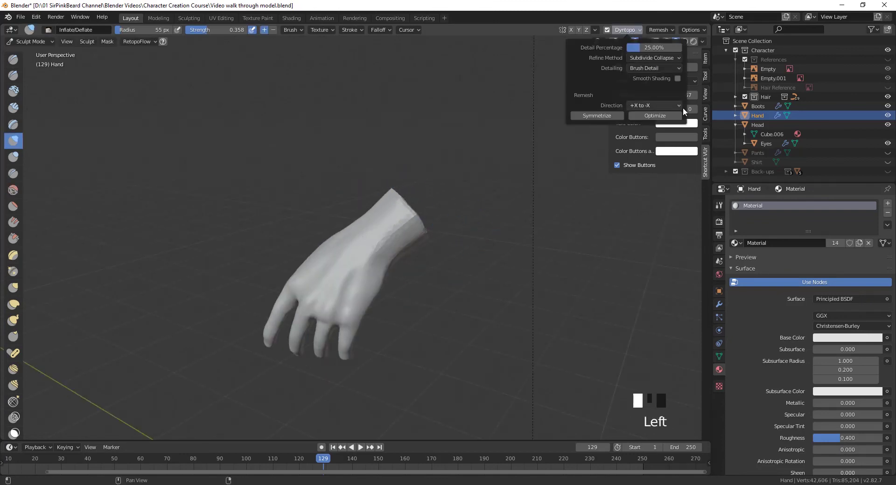
mouse_move(513, 196)
middle_mouse_down()
mouse_move(336, 261)
mouse_move(434, 290)
middle_mouse_up()
mouse_move(434, 289)
middle_mouse_down("shift")
mouse_move(439, 280)
mouse_move(406, 252)
middle_mouse_up("shift")
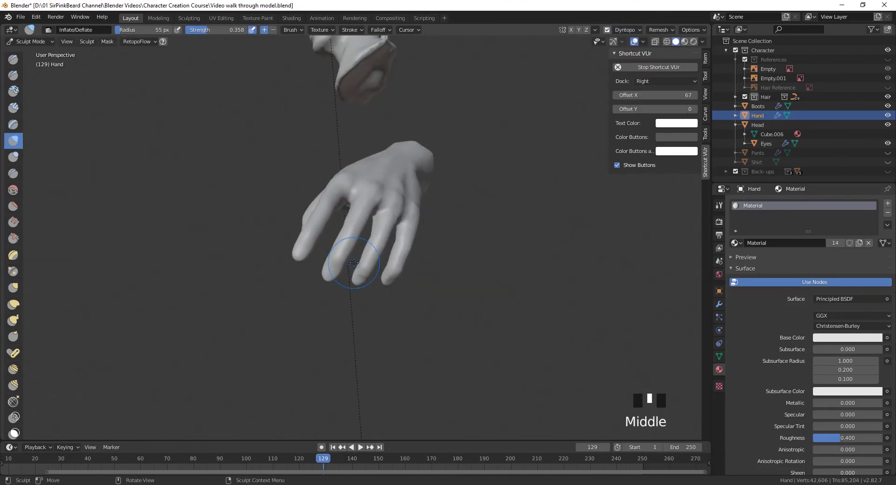
Step: Outline the index fingernail with the Crease brush at a 33 px radius
scroll(359, 261, "up", 4)
middle_click_drag(317, 291, 432, 304, "shift")
key("shift+c")
key("f")
left_click(375, 244)
left_click_drag(383, 235, 370, 254)
left_click_drag(371, 250, 378, 232)
mouse_move(378, 232)
middle_mouse_down("shift")
mouse_move(381, 212)
mouse_move(461, 259)
mouse_move(406, 217)
middle_mouse_up("shift")
left_click(406, 216)
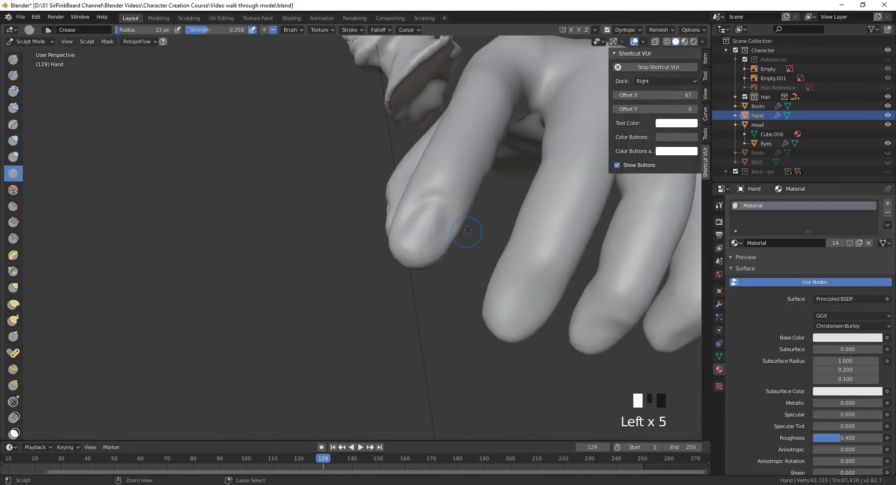
Step: Lower the Crease strength to 0.206, recarve the index fingernail outline more softly and smooth it
key("shift+f")
left_click(448, 210)
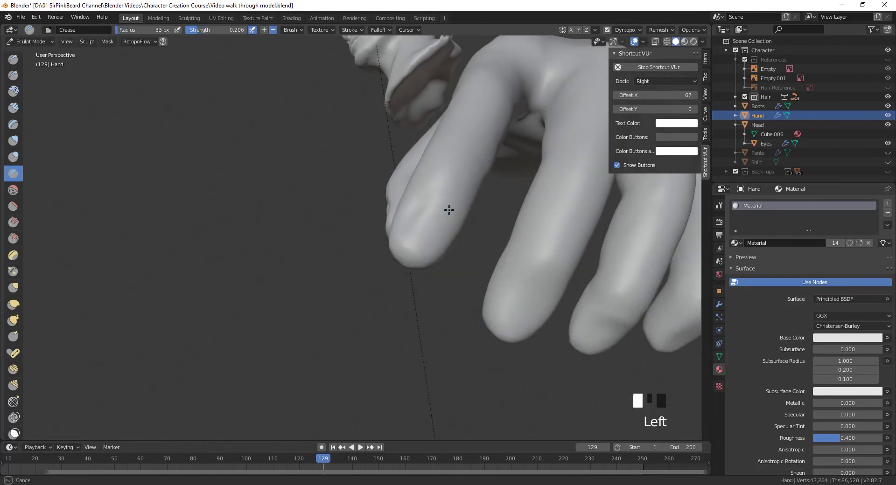
left_click(428, 197, "shift")
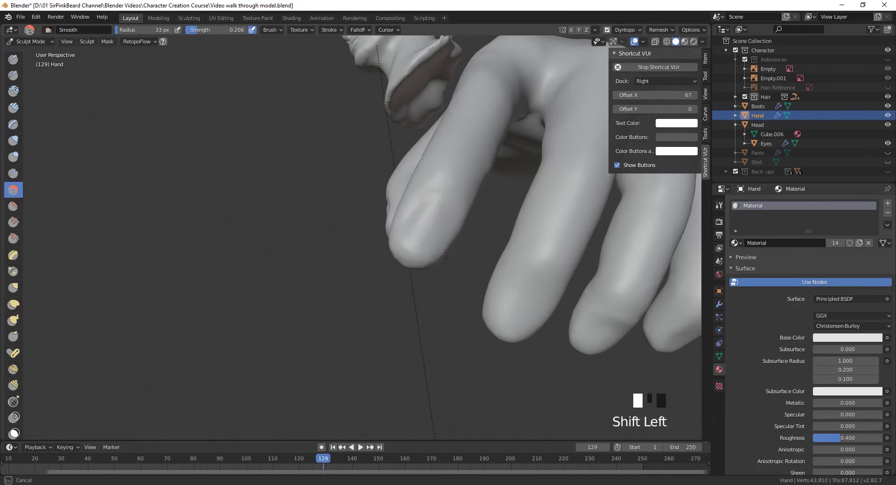
mouse_move(427, 197)
middle_mouse_down()
mouse_move(509, 289)
mouse_move(528, 294)
middle_mouse_up()
left_click(498, 284)
left_click(497, 284)
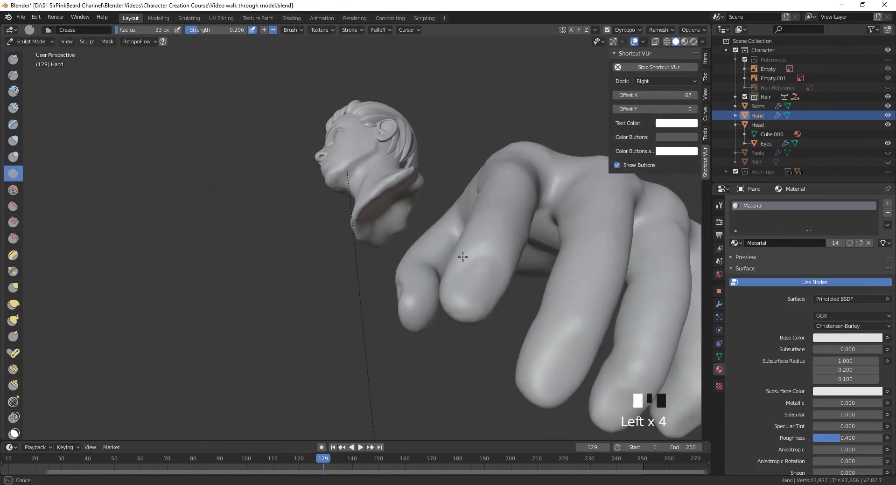
left_click_drag(475, 250, 481, 255)
Step: Carve the middle fingernail outline with the Crease brush and smooth its edges
middle_click_drag(480, 255, 438, 224)
middle_click_drag(439, 224, 449, 279, "shift")
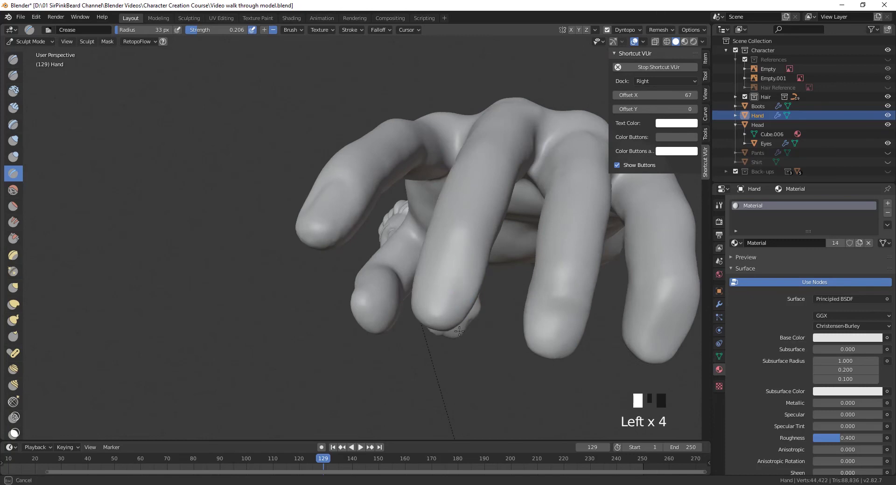
mouse_move(432, 273)
left_mouse_down("shift")
mouse_move(460, 304)
mouse_move(455, 294)
left_mouse_up("shift")
mouse_move(455, 294)
middle_mouse_down()
mouse_move(494, 355)
mouse_move(501, 280)
middle_mouse_up()
Step: Carve the ring fingernail outline with the Crease brush at a 23 px radius and smooth it
mouse_move(502, 280)
middle_mouse_down()
mouse_move(522, 320)
mouse_move(467, 294)
middle_mouse_up()
middle_click_drag(466, 294, 484, 300, "shift")
scroll(509, 268, "up", 2)
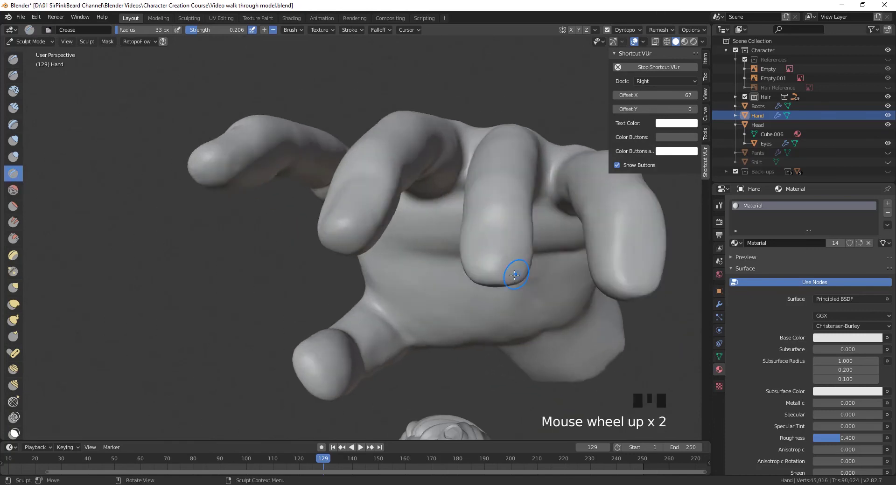
middle_click_drag(508, 268, 419, 254, "shift")
key("f")
left_click(427, 262)
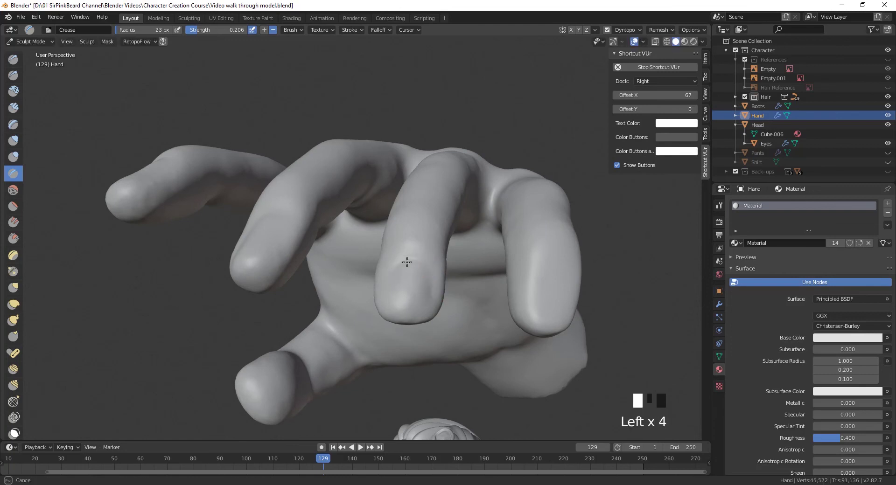
left_click_drag(435, 305, 410, 254, "shift")
Step: Carve the pinky fingernail outline with the Crease brush and smooth it
mouse_move(410, 254)
middle_mouse_down()
mouse_move(586, 376)
mouse_move(464, 281)
middle_mouse_up()
triple_click(418, 265)
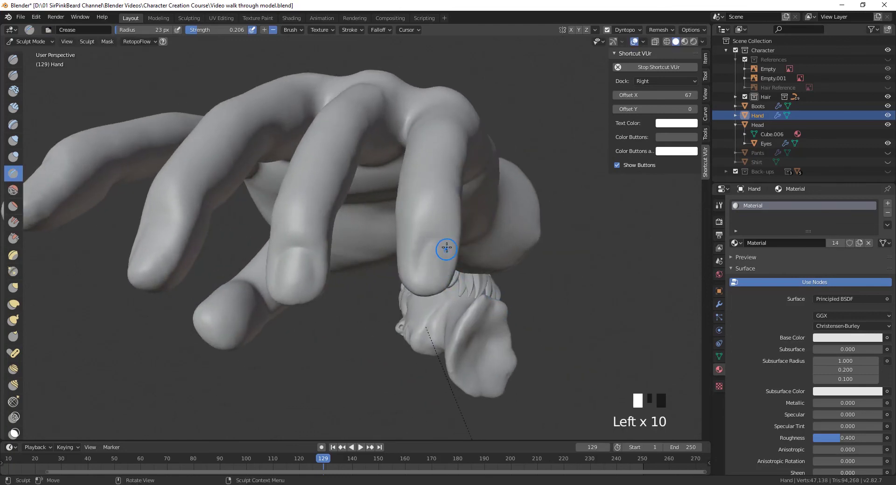
left_click_drag(446, 248, 438, 279)
left_click_drag(439, 278, 410, 233, "shift")
Step: Unhide the Pants and Shirt objects and frame the palm side of the hand below the sleeve
scroll(482, 262, "down", 5)
middle_click_drag(482, 261, 413, 299)
scroll(433, 291, "down", 4)
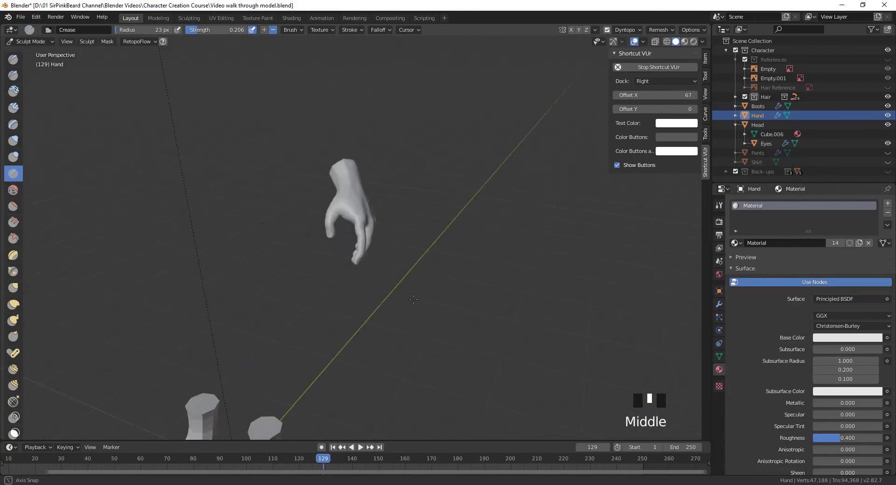
scroll(413, 300, "down", 1)
left_click_drag(887, 153, 886, 163)
middle_click_drag(583, 252, 486, 300)
scroll(462, 275, "up", 3)
scroll(445, 255, "up", 3)
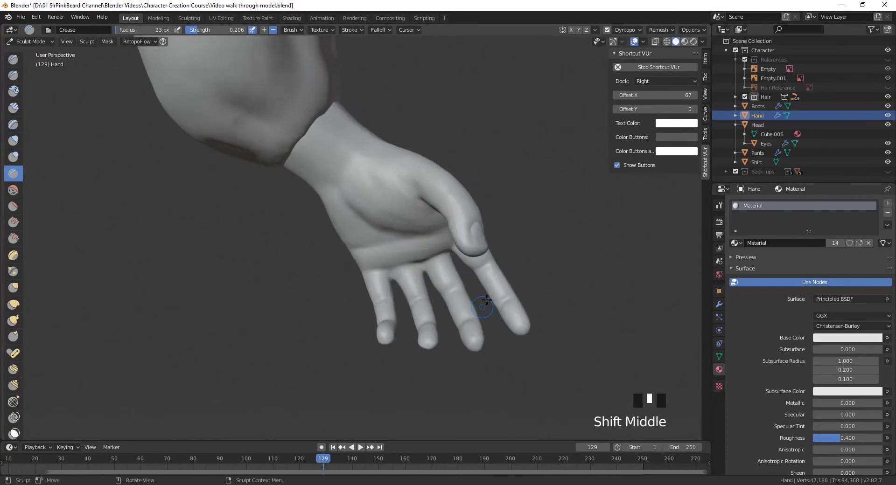
Step: Crease the palm beside the thumb mound and inflate the area where the palm meets the wrist, smoothing the strokes
scroll(487, 300, "up", 3)
left_click_drag(345, 156, 374, 211)
left_click(13, 157)
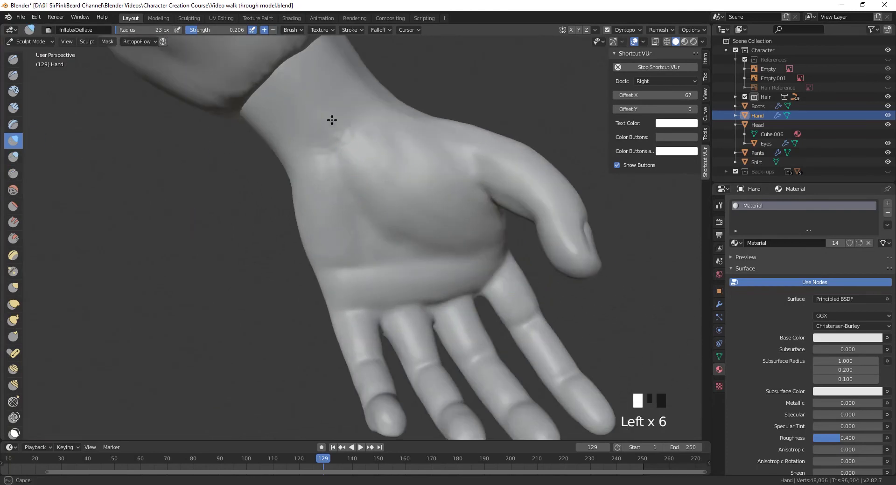
left_click_drag(264, 153, 341, 104, "shift")
Step: Reshape the thumb-side contour between the wrist and palm with Grab at a 68 px radius
mouse_move(385, 93)
middle_mouse_down("shift")
mouse_move(449, 190)
mouse_move(432, 161)
middle_mouse_up("shift")
key("g")
left_click_drag(430, 159, 415, 164)
left_click_drag(414, 159, 411, 165)
left_click_drag(457, 162, 456, 171)
middle_click_drag(456, 170, 495, 114)
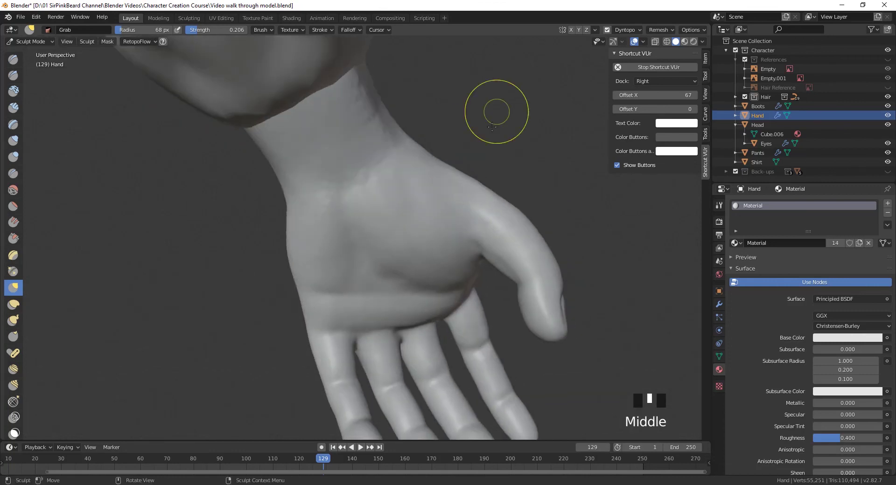
Step: Reshape the heel of the palm with the Grab brush at a 127 px radius and smooth it into the wrist
left_click(380, 190, "shift")
middle_click_drag(380, 190, 428, 167)
key("f")
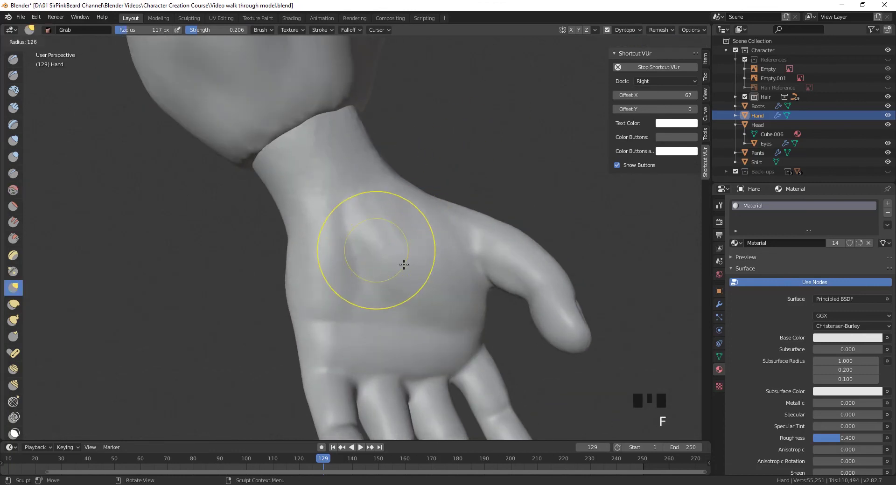
left_click(404, 264)
left_click_drag(367, 242, 366, 233)
mouse_move(366, 231)
left_mouse_down()
mouse_move(367, 238)
mouse_move(373, 228)
left_mouse_up()
mouse_move(376, 228)
left_mouse_down()
mouse_move(398, 222)
mouse_move(385, 232)
left_mouse_up()
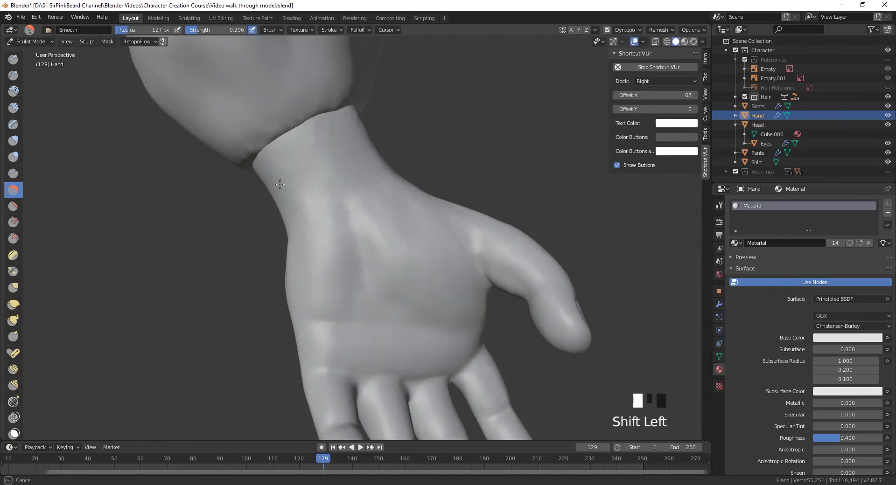
middle_click_drag(280, 184, 462, 130)
left_click(462, 130, "shift")
Step: Switch the hand from Sculpt Mode to Object Mode and inspect it on the full character
scroll(558, 302, "down", 9)
middle_click_drag(558, 302, 387, 322)
key("ctrl+Tab")
left_click(123, 162)
scroll(406, 250, "down", 3)
middle_click_drag(415, 247, 358, 244, "shift")
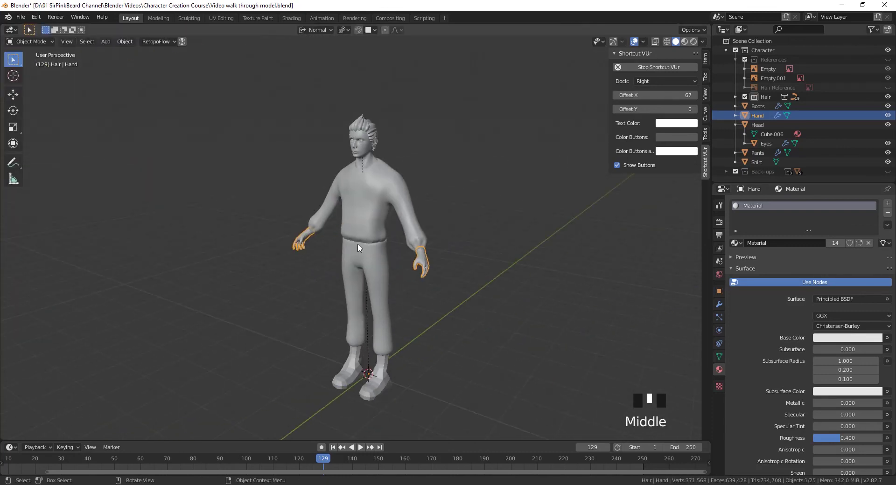
scroll(444, 365, "up", 6)
middle_click_drag(444, 365, 414, 346)
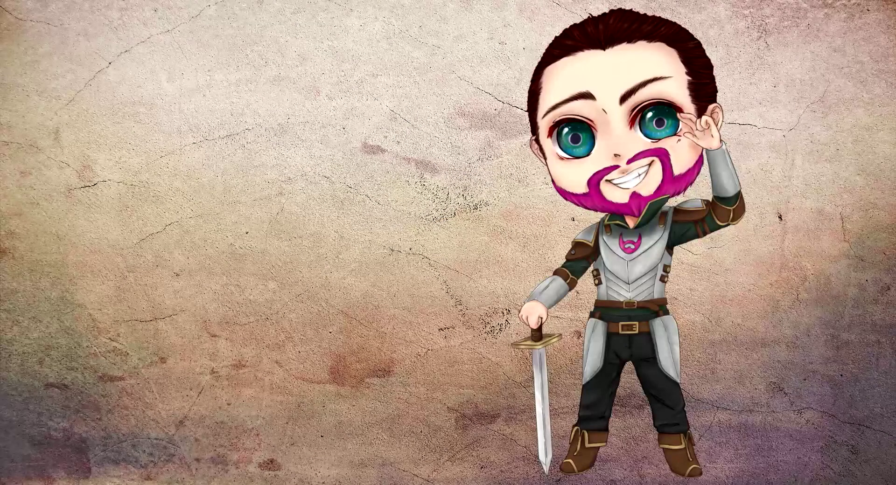